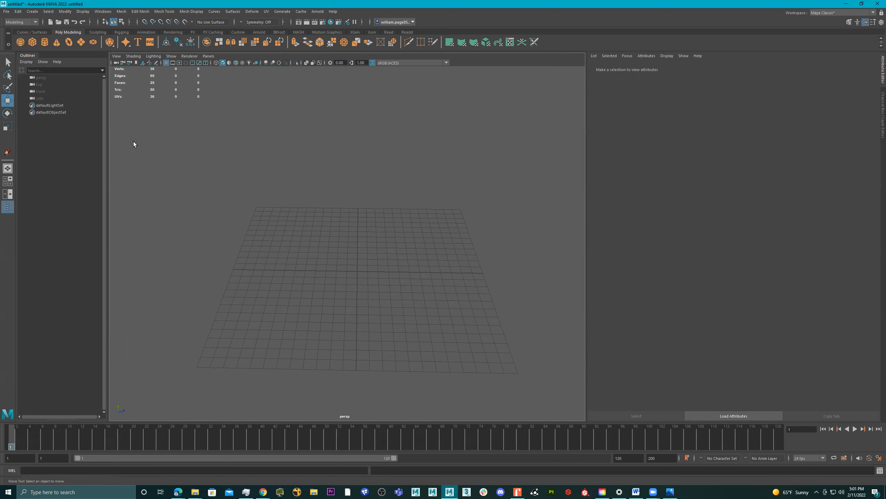
# Step: Create a polygon cube, scale it uniformly to about 22.7 and raise it to rest on the grid
pyautogui.click(32, 41)
pyautogui.press('r')
pyautogui.moveTo(357, 269); pyautogui.dragTo(554, 296)
pyautogui.keyDown('alt'); pyautogui.moveTo(415, 267); pyautogui.dragTo(380, 262, button='right'); pyautogui.keyUp('alt')
pyautogui.keyDown('alt'); pyautogui.moveTo(380, 261); pyautogui.dragTo(398, 293); pyautogui.keyUp('alt')
pyautogui.keyDown('alt'); pyautogui.moveTo(397, 294); pyautogui.dragTo(375, 311, button='right'); pyautogui.keyUp('alt')
pyautogui.keyDown('alt'); pyautogui.moveTo(375, 311); pyautogui.dragTo(432, 243); pyautogui.keyUp('alt')
pyautogui.press('e')
pyautogui.press('w')
# Step: Set the cube's vertical translation to 12 and its vertical scale to 24
pyautogui.click(605, 70)
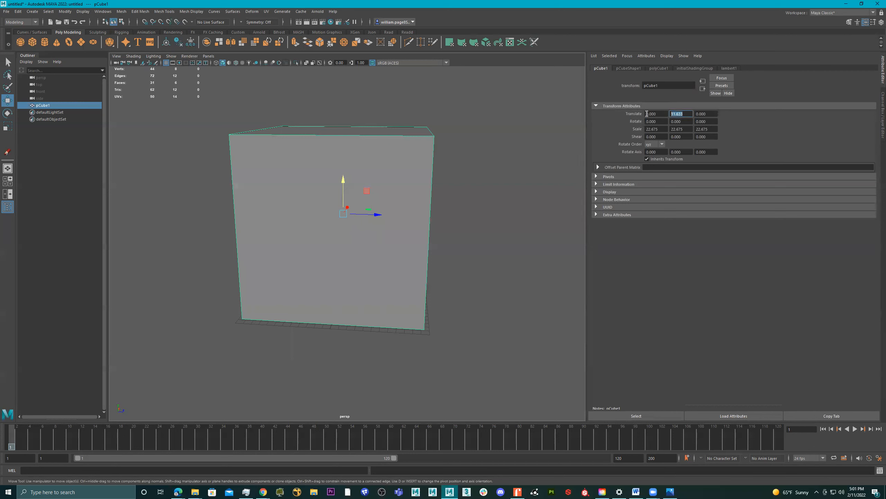
pyautogui.write('12')
pyautogui.press('Return')
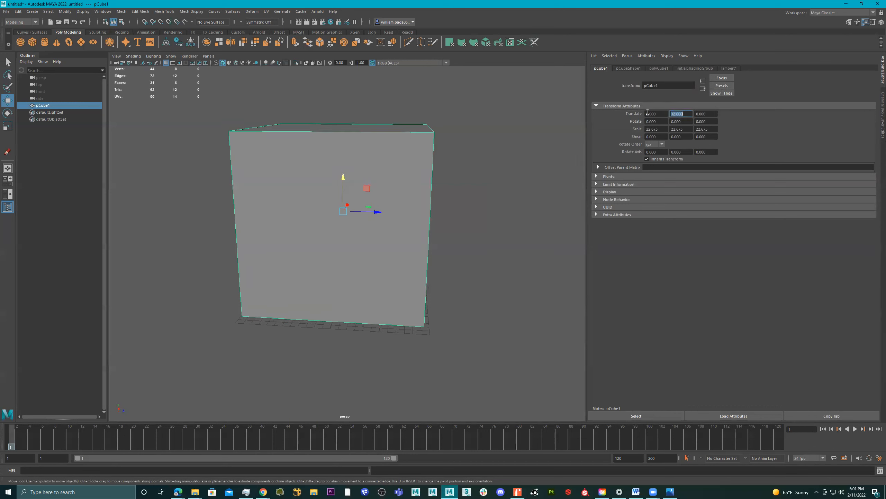
pyautogui.click(686, 129)
pyautogui.write('24')
pyautogui.press('Return')
pyautogui.moveTo(382, 193)
pyautogui.keyDown('alt'); pyautogui.mouseDown()
pyautogui.moveTo(422, 193)
pyautogui.moveTo(395, 190)
pyautogui.mouseUp(); pyautogui.keyUp('alt')
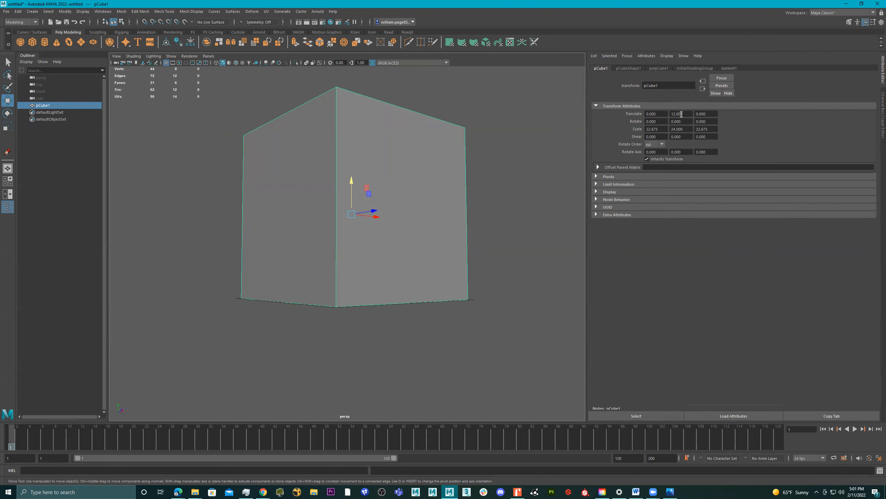
pyautogui.moveTo(407, 180)
pyautogui.keyDown('alt'); pyautogui.mouseDown()
pyautogui.moveTo(383, 192)
pyautogui.moveTo(407, 192)
pyautogui.mouseUp(); pyautogui.keyUp('alt')
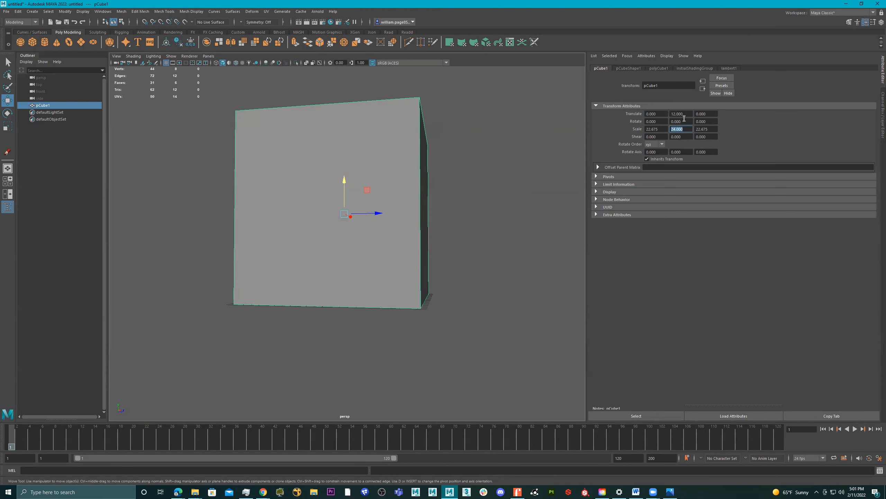
# Step: Set the cube's vertical scale to 50 and its vertical translation to 25
pyautogui.keyDown('alt'); pyautogui.moveTo(376, 245); pyautogui.dragTo(356, 259); pyautogui.keyUp('alt')
pyautogui.press('r')
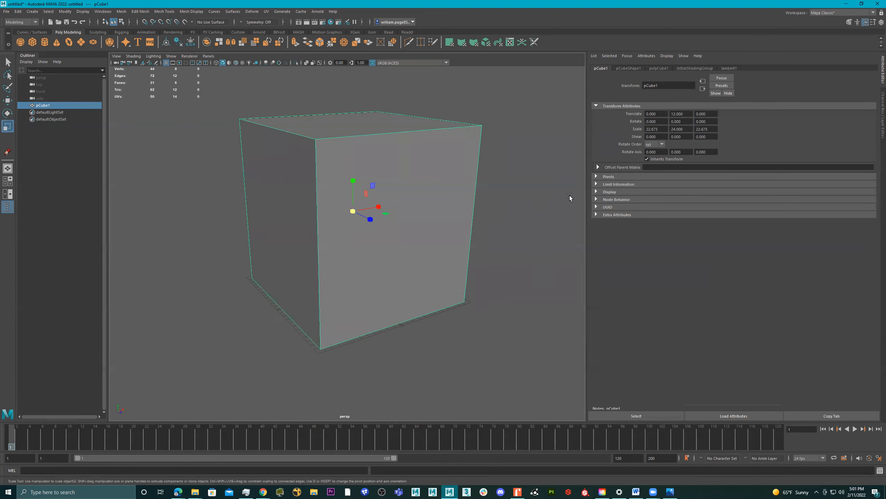
pyautogui.write('50')
pyautogui.press('Return')
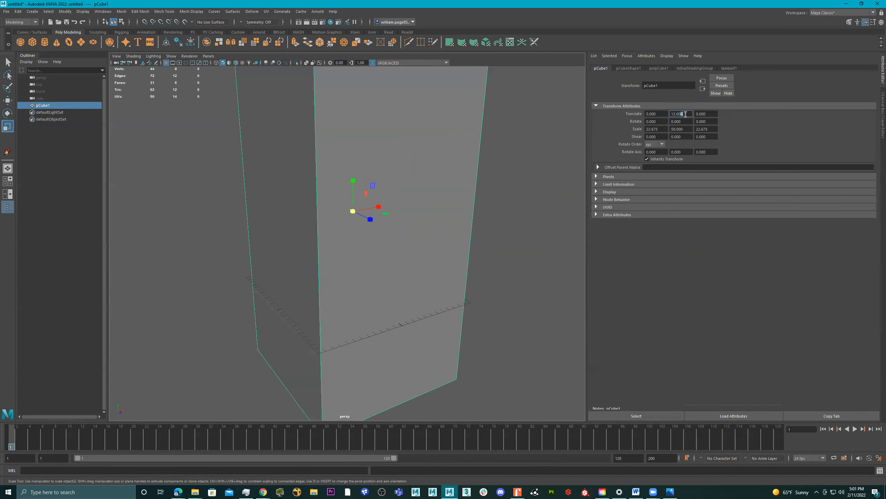
pyautogui.write('25')
pyautogui.press('Return')
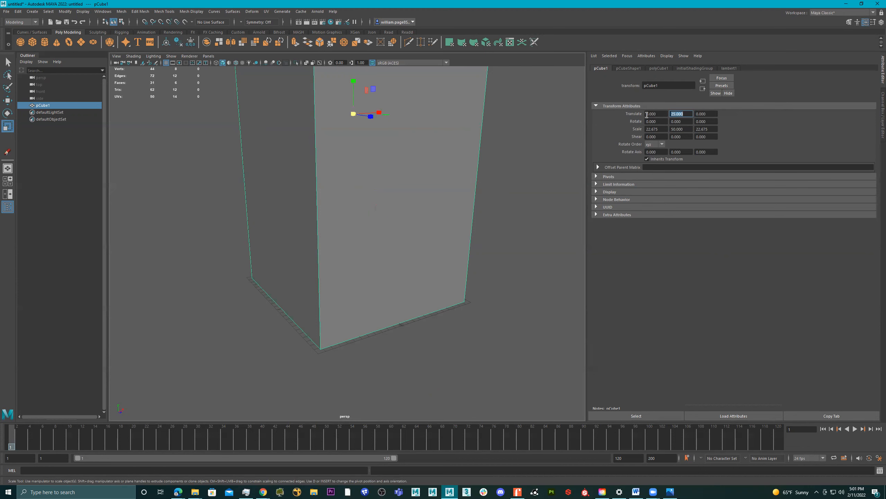
# Step: Lower the cube's top face to turn the tall block into a low box
pyautogui.keyDown('alt'); pyautogui.moveTo(330, 244); pyautogui.dragTo(329, 168); pyautogui.keyUp('alt')
pyautogui.moveTo(337, 134); pyautogui.dragTo(340, 135, button='right')
pyautogui.click(340, 135)
pyautogui.press('w')
pyautogui.moveTo(340, 102); pyautogui.dragTo(340, 253)
# Step: Push one side face of the box inward until only a thin wall slab is left
pyautogui.click(309, 316)
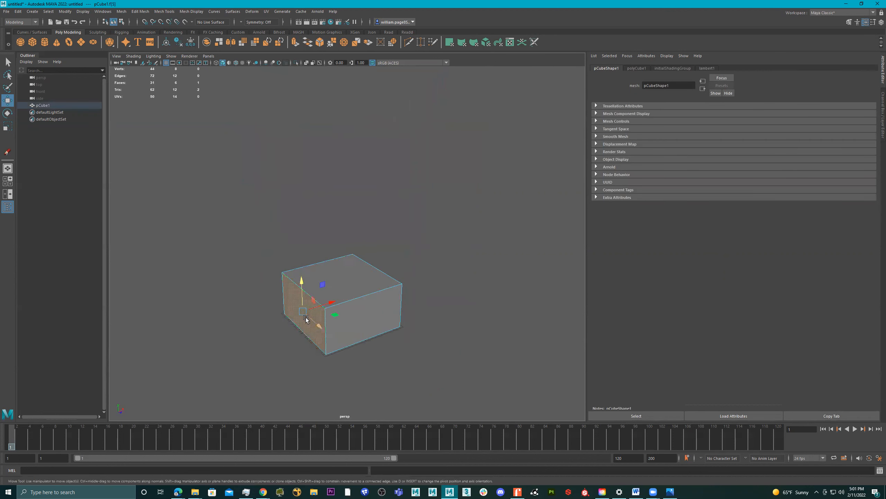
pyautogui.moveTo(327, 295); pyautogui.dragTo(394, 245)
pyautogui.keyDown('alt'); pyautogui.moveTo(393, 242); pyautogui.dragTo(393, 236, button='middle'); pyautogui.keyUp('alt')
pyautogui.keyDown('alt'); pyautogui.moveTo(311, 297); pyautogui.dragTo(284, 289); pyautogui.keyUp('alt')
pyautogui.keyDown('alt'); pyautogui.moveTo(284, 289); pyautogui.dragTo(413, 312, button='right'); pyautogui.keyUp('alt')
pyautogui.keyDown('alt'); pyautogui.moveTo(412, 304); pyautogui.dragTo(346, 231, button='middle'); pyautogui.keyUp('alt')
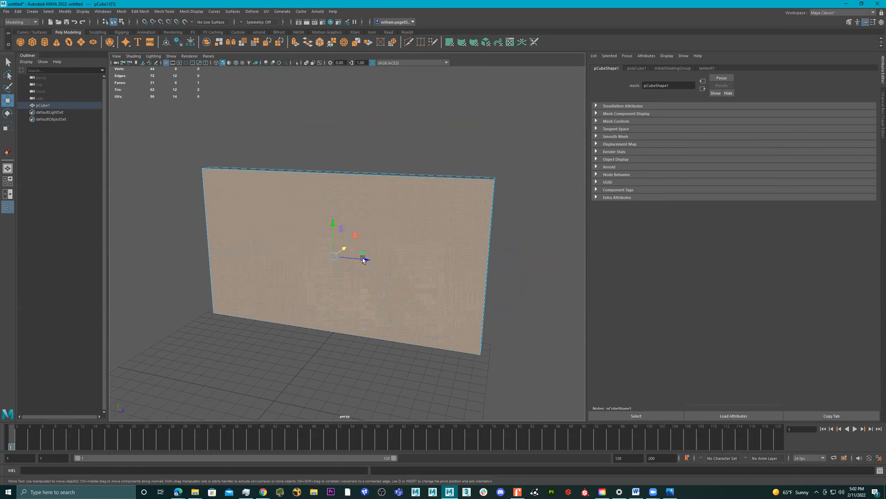
pyautogui.moveTo(382, 259)
pyautogui.keyDown('alt'); pyautogui.mouseDown()
pyautogui.moveTo(309, 238)
pyautogui.moveTo(388, 253)
pyautogui.mouseUp(); pyautogui.keyUp('alt')
pyautogui.keyDown('alt'); pyautogui.moveTo(388, 253); pyautogui.dragTo(352, 264, button='middle'); pyautogui.keyUp('alt')
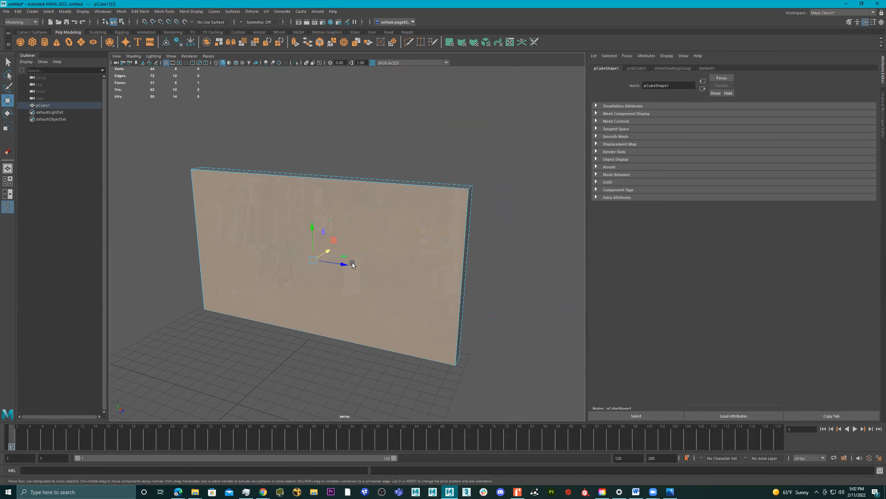
# Step: Stretch the whole wall along its length to a Z scale of about 32.3
pyautogui.moveTo(375, 200); pyautogui.dragTo(488, 140, button='right')
pyautogui.keyDown('alt'); pyautogui.moveTo(356, 225); pyautogui.dragTo(390, 244); pyautogui.keyUp('alt')
pyautogui.keyDown('alt'); pyautogui.moveTo(390, 244); pyautogui.dragTo(383, 252, button='middle'); pyautogui.keyUp('alt')
pyautogui.keyDown('alt'); pyautogui.moveTo(384, 252); pyautogui.dragTo(322, 207); pyautogui.keyUp('alt')
pyautogui.keyDown('alt'); pyautogui.moveTo(358, 230); pyautogui.dragTo(267, 263); pyautogui.keyUp('alt')
pyautogui.press('r')
pyautogui.scroll(-3, 268, 263)
pyautogui.keyDown('alt'); pyautogui.moveTo(341, 263); pyautogui.dragTo(274, 241); pyautogui.keyUp('alt')
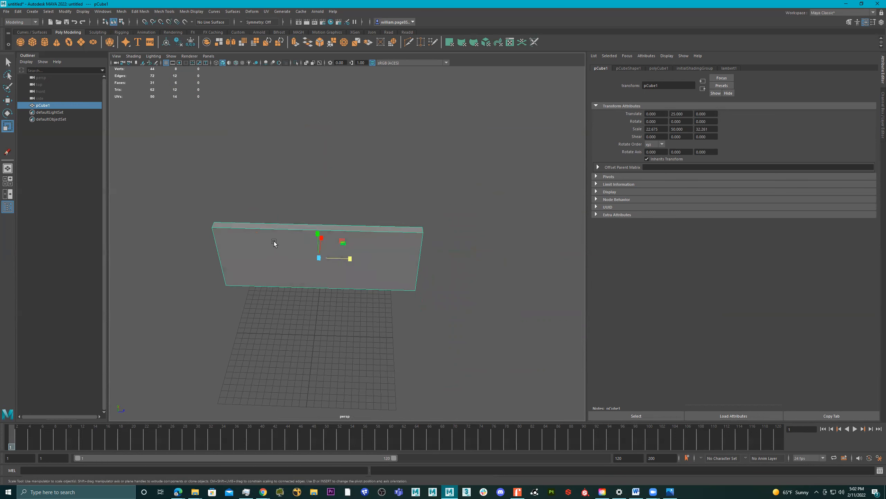
# Step: Insert four vertical edge loops along the wall and one horizontal loop in its upper part with Multi-Cut
pyautogui.press('f')
pyautogui.click(409, 42)
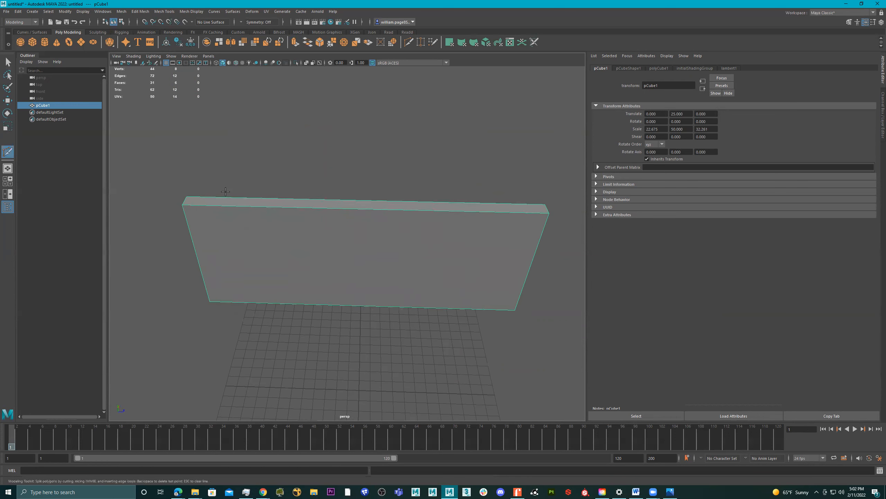
pyautogui.keyDown('ctrl'); pyautogui.click(240, 206); pyautogui.keyUp('ctrl')
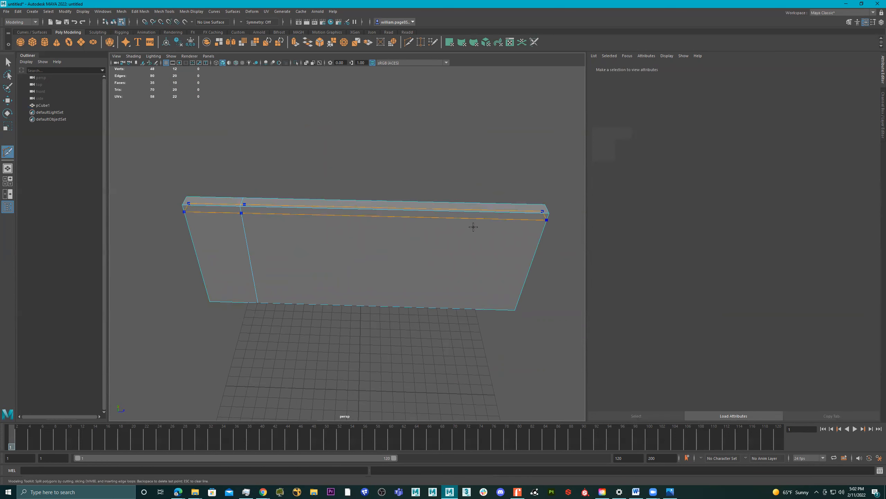
pyautogui.keyDown('ctrl'); pyautogui.click(522, 218); pyautogui.keyUp('ctrl')
pyautogui.keyDown('ctrl'); pyautogui.click(321, 223); pyautogui.keyUp('ctrl')
pyautogui.keyDown('ctrl'); pyautogui.click(428, 224); pyautogui.keyUp('ctrl')
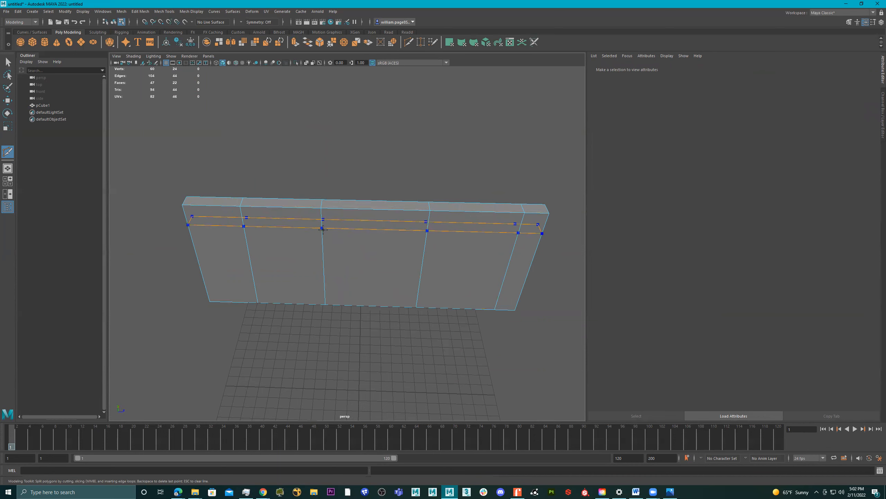
pyautogui.keyDown('ctrl'); pyautogui.click(324, 233); pyautogui.keyUp('ctrl')
pyautogui.moveTo(380, 286)
pyautogui.keyDown('alt'); pyautogui.mouseDown()
pyautogui.moveTo(358, 271)
pyautogui.moveTo(371, 275)
pyautogui.mouseUp(); pyautogui.keyUp('alt')
pyautogui.keyDown('alt'); pyautogui.moveTo(378, 295); pyautogui.dragTo(351, 259, button='middle'); pyautogui.keyUp('alt')
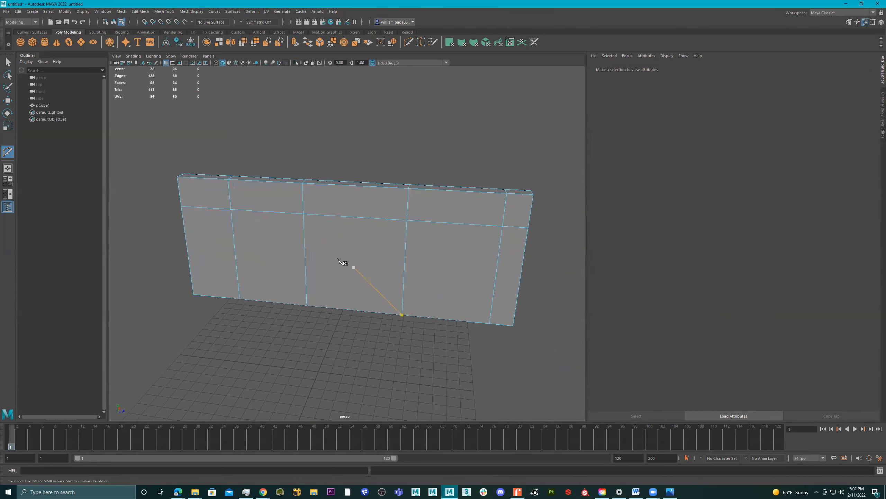
# Step: Delete the wall's edge faces and one large side, keeping a single flat subdivided surface
pyautogui.press('q')
pyautogui.keyDown('alt'); pyautogui.moveTo(370, 306); pyautogui.dragTo(321, 266); pyautogui.keyUp('alt')
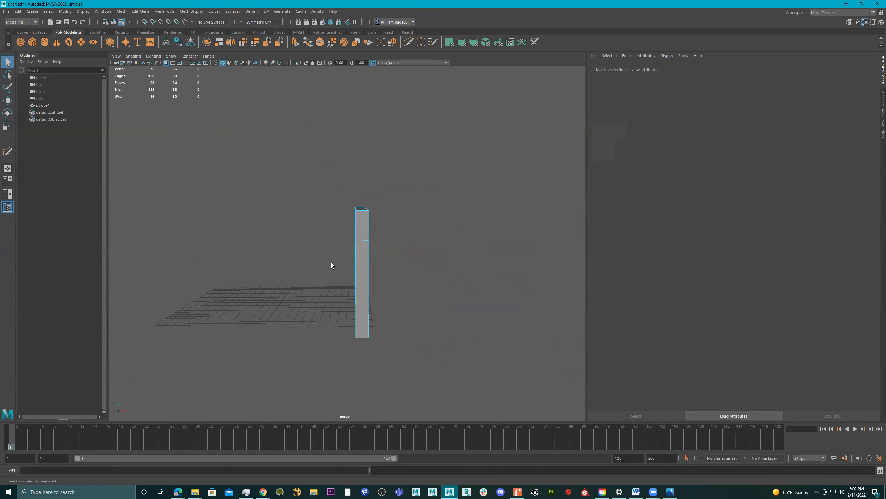
pyautogui.keyDown('alt'); pyautogui.moveTo(490, 192); pyautogui.dragTo(357, 364); pyautogui.keyUp('alt')
pyautogui.moveTo(349, 227); pyautogui.dragTo(387, 211, button='right')
pyautogui.moveTo(428, 162); pyautogui.dragTo(354, 390)
pyautogui.press('Delete')
# Step: Cut two vertical edge loops for the door's sides and a horizontal loop for its top
pyautogui.moveTo(299, 230)
pyautogui.keyDown('alt'); pyautogui.mouseDown()
pyautogui.moveTo(346, 242)
pyautogui.moveTo(293, 243)
pyautogui.mouseUp(); pyautogui.keyUp('alt')
pyautogui.keyDown('alt'); pyautogui.moveTo(255, 245); pyautogui.dragTo(410, 262, button='right'); pyautogui.keyUp('alt')
pyautogui.keyDown('alt'); pyautogui.moveTo(410, 262); pyautogui.dragTo(499, 263, button='middle'); pyautogui.keyUp('alt')
pyautogui.keyDown('alt'); pyautogui.moveTo(499, 263); pyautogui.dragTo(368, 256); pyautogui.keyUp('alt')
pyautogui.keyDown('alt'); pyautogui.moveTo(304, 262); pyautogui.dragTo(336, 259); pyautogui.keyUp('alt')
pyautogui.click(408, 42)
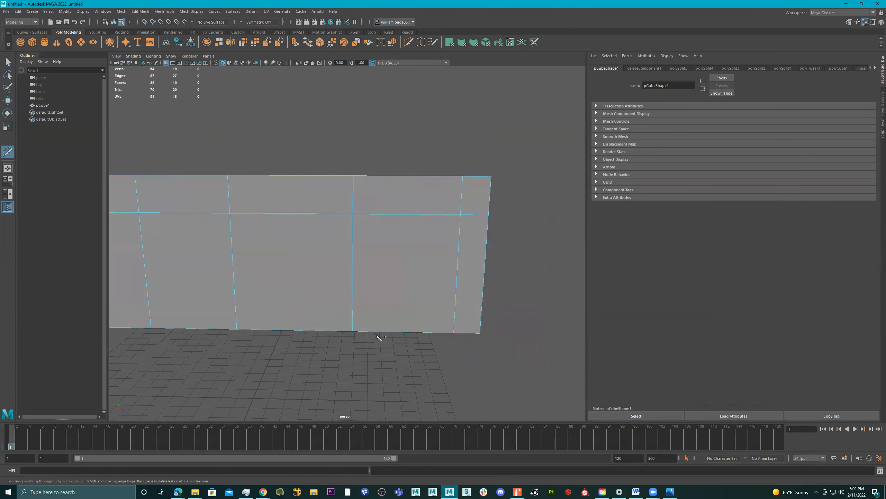
pyautogui.keyDown('ctrl'); pyautogui.click(384, 307); pyautogui.keyUp('ctrl')
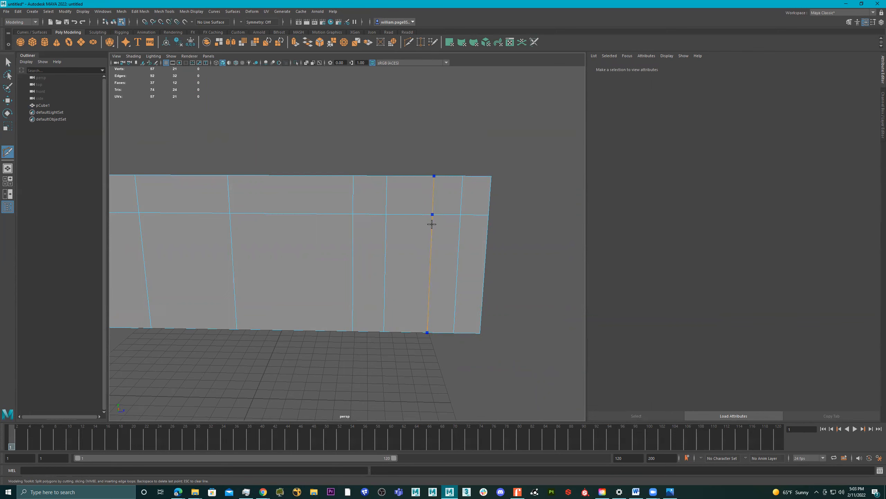
pyautogui.keyDown('ctrl'); pyautogui.click(432, 224); pyautogui.keyUp('ctrl')
pyautogui.keyDown('alt'); pyautogui.moveTo(431, 262); pyautogui.dragTo(437, 295); pyautogui.keyUp('alt')
pyautogui.keyDown('ctrl'); pyautogui.click(403, 242); pyautogui.keyUp('ctrl')
# Step: Extract the door-shaped face between the new edge loops from the wall
pyautogui.press('q')
pyautogui.keyDown('alt'); pyautogui.moveTo(425, 265); pyautogui.dragTo(417, 276); pyautogui.keyUp('alt')
pyautogui.click(418, 277)
pyautogui.keyDown('alt'); pyautogui.moveTo(397, 362); pyautogui.dragTo(405, 349); pyautogui.keyUp('alt')
pyautogui.keyDown('alt'); pyautogui.moveTo(411, 333); pyautogui.dragTo(370, 336, button='right'); pyautogui.keyUp('alt')
pyautogui.keyDown('alt'); pyautogui.moveTo(370, 335); pyautogui.dragTo(379, 326); pyautogui.keyUp('alt')
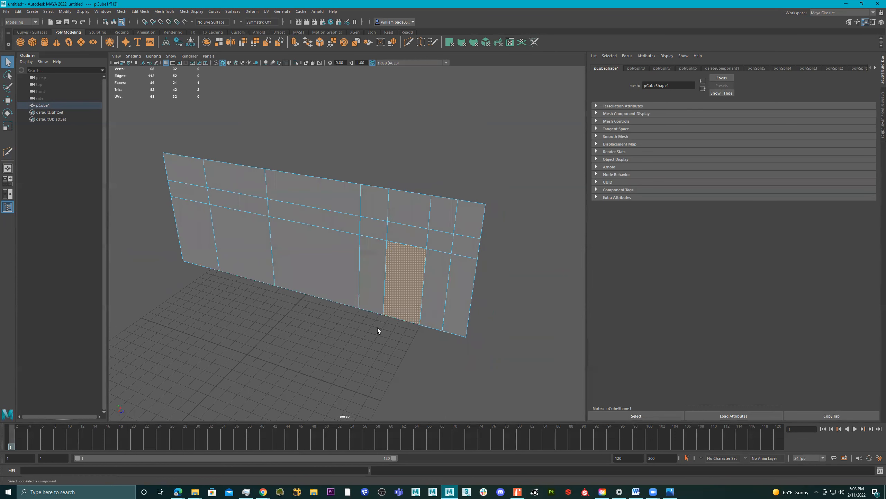
pyautogui.keyDown('shift'); pyautogui.rightClick(404, 290); pyautogui.keyUp('shift')
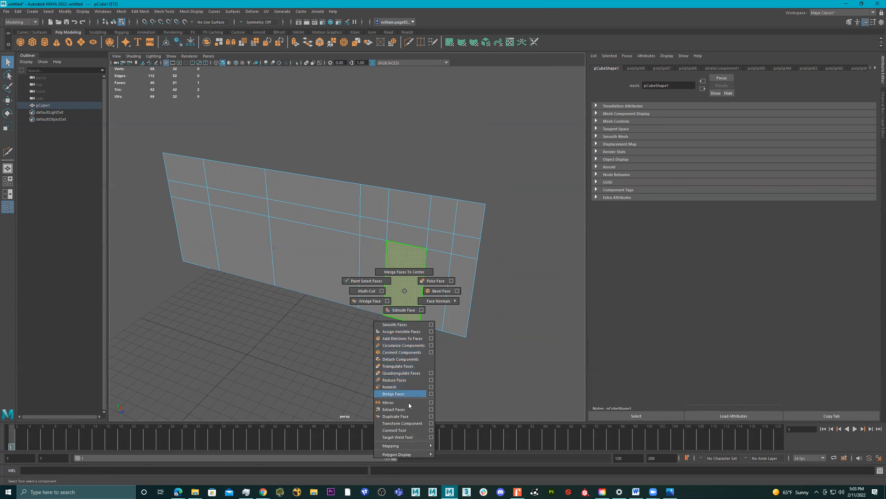
pyautogui.click(408, 410)
# Step: Center the pivot of the extracted door panel and move the panel out in front of the wall
pyautogui.keyDown('alt'); pyautogui.moveTo(338, 297); pyautogui.dragTo(360, 258); pyautogui.keyUp('alt')
pyautogui.moveTo(360, 258); pyautogui.dragTo(473, 234, button='right')
pyautogui.click(398, 293)
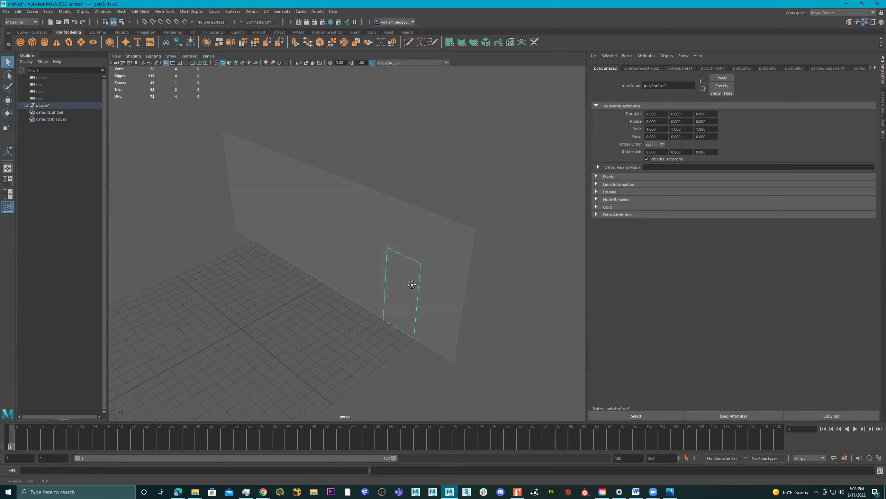
pyautogui.moveTo(394, 313)
pyautogui.keyDown('alt'); pyautogui.mouseDown()
pyautogui.moveTo(414, 301)
pyautogui.moveTo(380, 293)
pyautogui.moveTo(368, 280)
pyautogui.moveTo(350, 293)
pyautogui.moveTo(403, 312)
pyautogui.mouseUp(); pyautogui.keyUp('alt')
pyautogui.press('w')
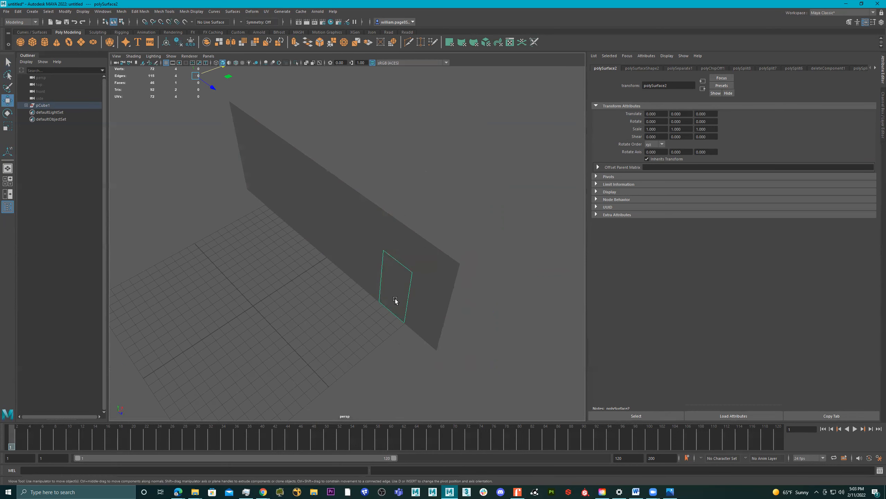
pyautogui.scroll(-3, 285, 189)
pyautogui.click(166, 45)
pyautogui.moveTo(404, 260); pyautogui.dragTo(360, 291)
pyautogui.keyDown('alt'); pyautogui.moveTo(272, 260); pyautogui.dragTo(363, 244); pyautogui.keyUp('alt')
pyautogui.click(306, 246)
pyautogui.scroll(5, 350, 244)
pyautogui.keyDown('alt'); pyautogui.moveTo(363, 243); pyautogui.dragTo(422, 246, button='middle'); pyautogui.keyUp('alt')
pyautogui.keyDown('alt'); pyautogui.moveTo(365, 253); pyautogui.dragTo(360, 250); pyautogui.keyUp('alt')
pyautogui.moveTo(353, 254); pyautogui.dragTo(364, 271, button='right')
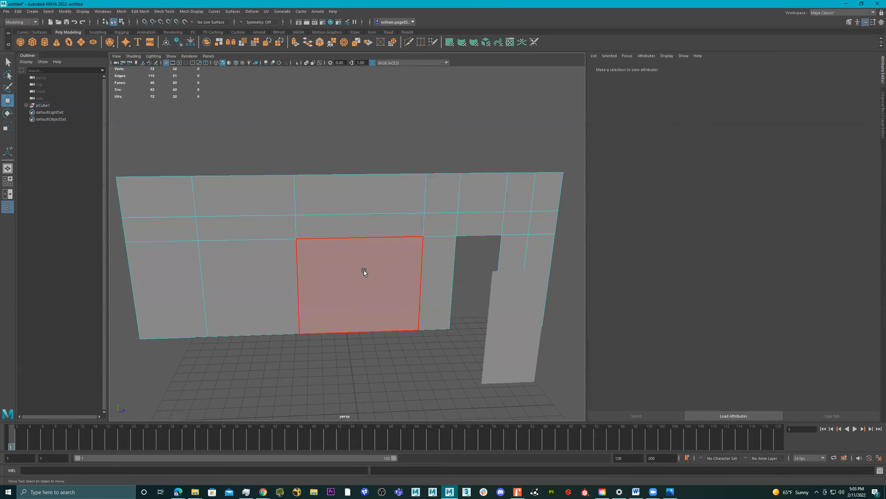
pyautogui.click(366, 279)
pyautogui.moveTo(371, 297)
pyautogui.keyDown('alt'); pyautogui.mouseDown()
pyautogui.moveTo(402, 313)
pyautogui.moveTo(382, 262)
pyautogui.moveTo(384, 277)
pyautogui.moveTo(409, 295)
pyautogui.moveTo(361, 307)
pyautogui.moveTo(352, 278)
pyautogui.moveTo(391, 296)
pyautogui.moveTo(377, 293)
pyautogui.moveTo(342, 314)
pyautogui.moveTo(405, 312)
pyautogui.moveTo(377, 312)
pyautogui.mouseUp(); pyautogui.keyUp('alt')
pyautogui.moveTo(399, 206); pyautogui.dragTo(494, 120, button='right')
# Step: Extrude the entire wall surface by about -3.75 in local Z to give it thickness
pyautogui.scroll(-3, 393, 195)
pyautogui.keyDown('alt'); pyautogui.moveTo(394, 195); pyautogui.dragTo(388, 197); pyautogui.keyUp('alt')
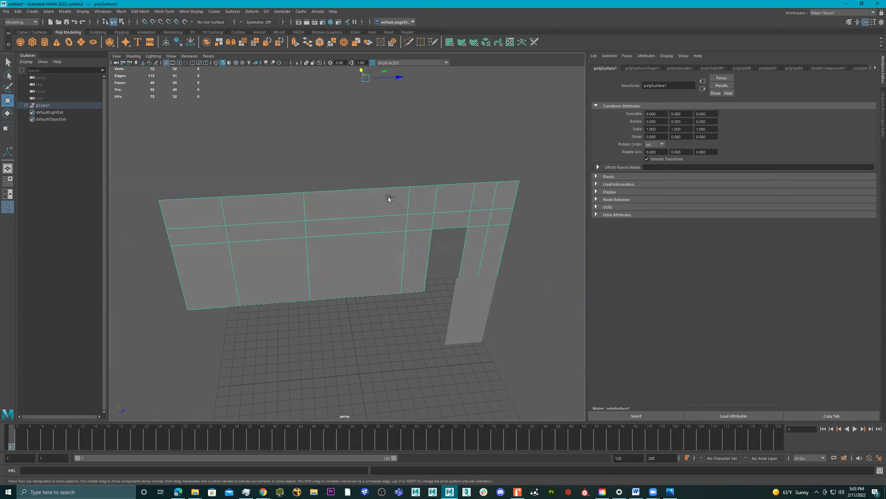
pyautogui.hotkey('ctrl', 'e')
pyautogui.keyDown('alt'); pyautogui.moveTo(371, 249); pyautogui.dragTo(402, 260); pyautogui.keyUp('alt')
pyautogui.moveTo(196, 273); pyautogui.dragTo(225, 244)
pyautogui.keyDown('alt'); pyautogui.moveTo(331, 288); pyautogui.dragTo(317, 296); pyautogui.keyUp('alt')
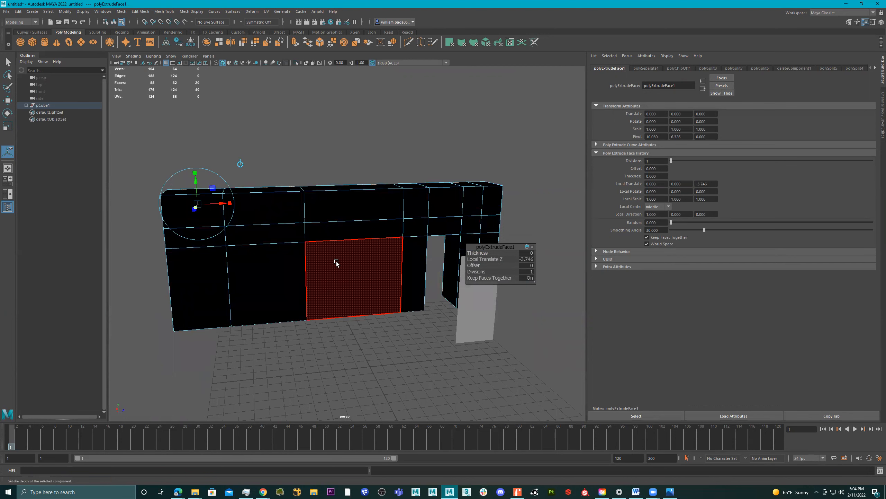
# Step: Reverse the normals of the extruded wall
pyautogui.doubleClick(337, 261)
pyautogui.moveTo(346, 250); pyautogui.dragTo(412, 257, button='right')
pyautogui.press('w')
pyautogui.keyDown('alt'); pyautogui.moveTo(336, 241); pyautogui.dragTo(371, 275); pyautogui.keyUp('alt')
pyautogui.scroll(3, 371, 275)
# Step: Insert an edge loop through the wall's thickness, running around its end, top and door opening
pyautogui.moveTo(370, 278); pyautogui.dragTo(374, 296, button='right')
pyautogui.scroll(-5, 437, 316)
pyautogui.keyDown('alt'); pyautogui.moveTo(439, 313); pyautogui.dragTo(370, 313); pyautogui.keyUp('alt')
pyautogui.hotkey('ctrl', 'shift', 'x')
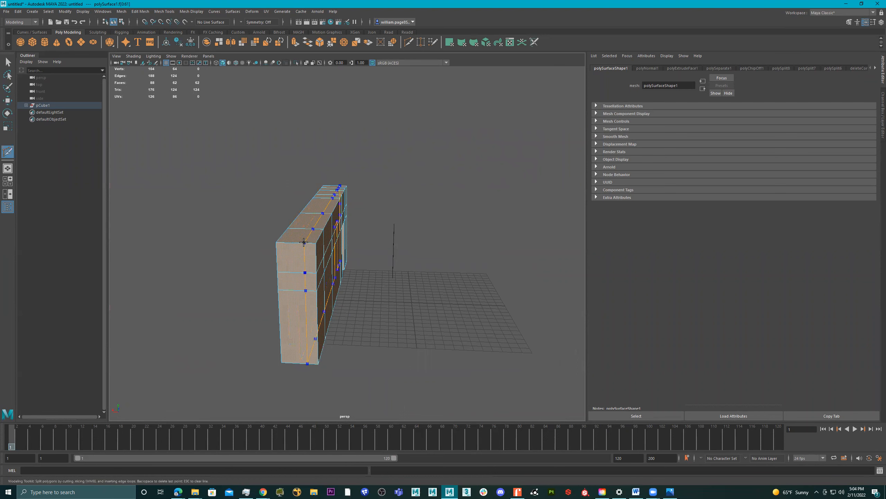
pyautogui.click(303, 242)
# Step: Delete the large middle face beside the doorway together with its adjoining underside face
pyautogui.keyDown('alt'); pyautogui.moveTo(336, 267); pyautogui.dragTo(324, 363); pyautogui.keyUp('alt')
pyautogui.scroll(5, 404, 279)
pyautogui.click(344, 292)
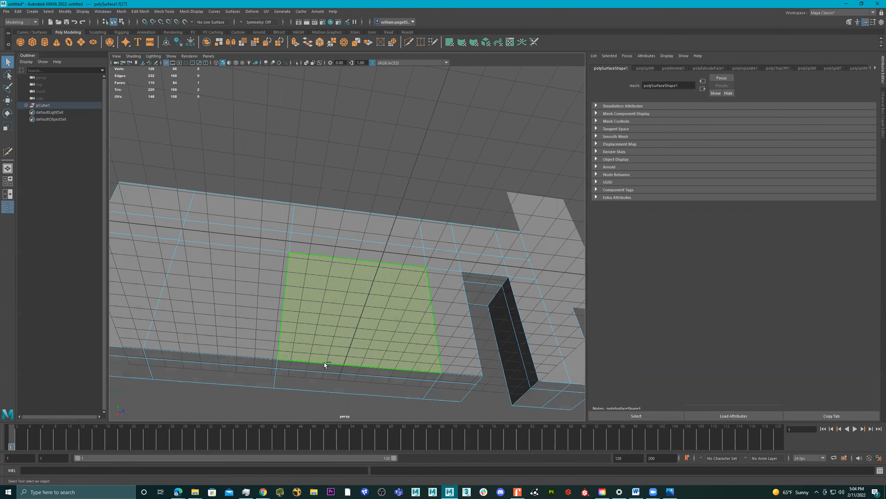
pyautogui.keyDown('shift'); pyautogui.click(324, 363); pyautogui.keyUp('shift')
pyautogui.press('Delete')
# Step: Inspect the large opening, the doorway and the inside of the wall from several angles
pyautogui.keyDown('alt'); pyautogui.moveTo(347, 300); pyautogui.dragTo(380, 293); pyautogui.keyUp('alt')
pyautogui.keyDown('alt'); pyautogui.moveTo(381, 294); pyautogui.dragTo(453, 322, button='right'); pyautogui.keyUp('alt')
pyautogui.keyDown('alt'); pyautogui.moveTo(453, 323); pyautogui.dragTo(430, 339); pyautogui.keyUp('alt')
pyautogui.keyDown('alt'); pyautogui.moveTo(430, 339); pyautogui.dragTo(396, 297, button='middle'); pyautogui.keyUp('alt')
pyautogui.keyDown('alt'); pyautogui.moveTo(396, 297); pyautogui.dragTo(444, 278); pyautogui.keyUp('alt')
pyautogui.hotkey('ctrl', 'z')
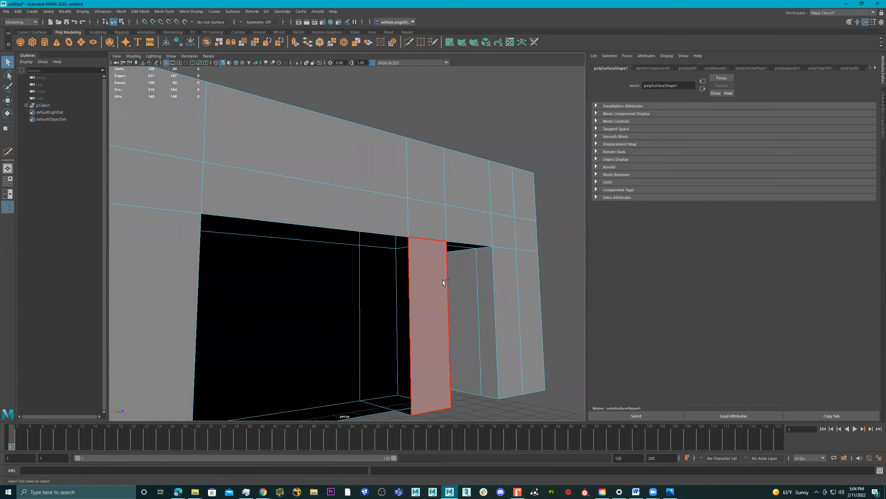
pyautogui.keyDown('alt'); pyautogui.moveTo(437, 289); pyautogui.dragTo(387, 293, button='right'); pyautogui.keyUp('alt')
pyautogui.keyDown('alt'); pyautogui.moveTo(387, 293); pyautogui.dragTo(412, 289); pyautogui.keyUp('alt')
pyautogui.keyDown('alt'); pyautogui.moveTo(413, 289); pyautogui.dragTo(438, 297, button='right'); pyautogui.keyUp('alt')
pyautogui.keyDown('alt'); pyautogui.moveTo(437, 297); pyautogui.dragTo(332, 278); pyautogui.keyUp('alt')
pyautogui.press('F8')
pyautogui.keyDown('alt'); pyautogui.moveTo(372, 204); pyautogui.dragTo(342, 240); pyautogui.keyUp('alt')
# Step: Undo the recent wall edits back to the flat surface before the extrusion
pyautogui.hotkey('ctrl', 'z')
pyautogui.hotkey('ctrl', 'z')
pyautogui.hotkey('ctrl', 'z')
pyautogui.hotkey('ctrl', 'z')
pyautogui.hotkey('ctrl', 'z')
pyautogui.hotkey('ctrl', 'z')
pyautogui.hotkey('ctrl', 'z')
pyautogui.hotkey('ctrl', 'z')
# Step: Delete the large middle face of the flat wall to make a wide opening beside the doorway
pyautogui.keyDown('alt'); pyautogui.moveTo(349, 257); pyautogui.dragTo(356, 278); pyautogui.keyUp('alt')
pyautogui.moveTo(356, 278); pyautogui.dragTo(362, 331, button='right')
pyautogui.press('Delete')
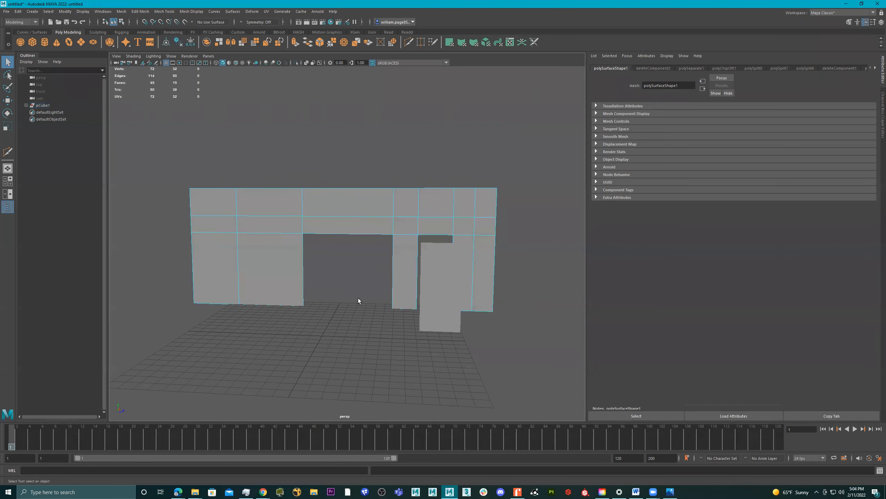
# Step: Extrude the whole wall surface, including its two openings, to give it thickness
pyautogui.keyDown('alt'); pyautogui.moveTo(337, 222); pyautogui.dragTo(331, 224); pyautogui.keyUp('alt')
pyautogui.moveTo(330, 218); pyautogui.dragTo(491, 121, button='right')
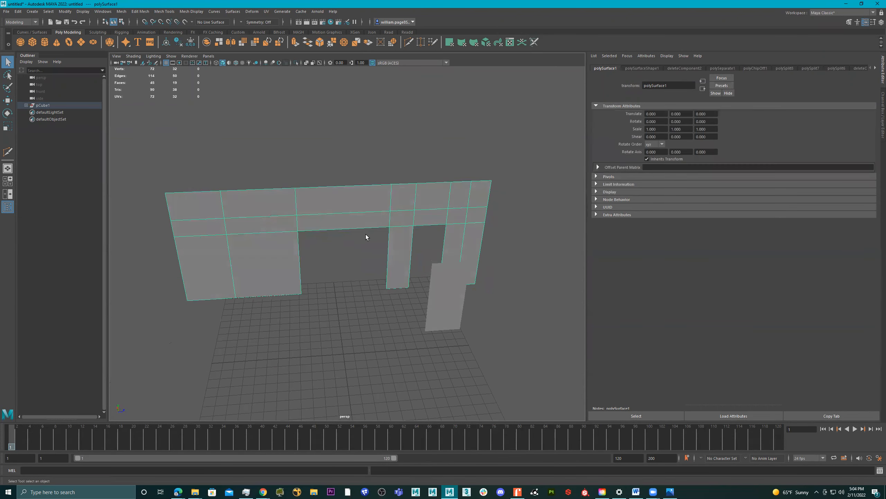
pyautogui.hotkey('ctrl', 'e')
pyautogui.keyDown('alt'); pyautogui.moveTo(331, 267); pyautogui.dragTo(361, 273); pyautogui.keyUp('alt')
pyautogui.moveTo(190, 247)
pyautogui.mouseDown()
pyautogui.moveTo(187, 221)
pyautogui.moveTo(192, 235)
pyautogui.mouseUp()
# Step: Reverse the thickened wall's normals and return to object selection
pyautogui.moveTo(251, 221); pyautogui.dragTo(286, 212, button='right')
pyautogui.keyDown('alt'); pyautogui.moveTo(317, 201); pyautogui.dragTo(308, 199); pyautogui.keyUp('alt')
pyautogui.moveTo(312, 204); pyautogui.dragTo(410, 229, button='right')
pyautogui.doubleClick(315, 214)
pyautogui.moveTo(358, 209); pyautogui.dragTo(387, 195, button='right')
pyautogui.keyDown('alt'); pyautogui.moveTo(388, 196); pyautogui.dragTo(414, 204); pyautogui.keyUp('alt')
pyautogui.keyDown('alt'); pyautogui.moveTo(414, 204); pyautogui.dragTo(392, 267, button='right'); pyautogui.keyUp('alt')
pyautogui.keyDown('alt'); pyautogui.moveTo(392, 267); pyautogui.dragTo(364, 219); pyautogui.keyUp('alt')
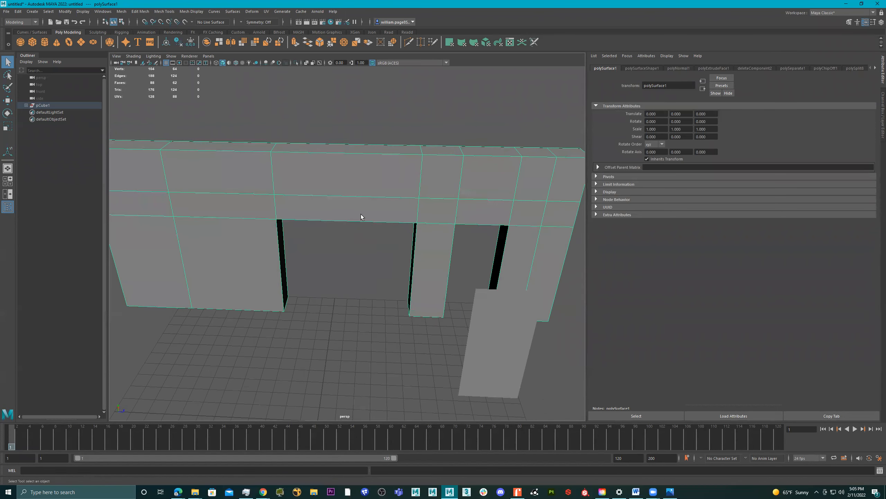
# Step: Create a polygon cube, move it to about X 11.08 in the wide opening, and stretch it to about 7.63 in Z
pyautogui.keyDown('shift'); pyautogui.moveTo(361, 214); pyautogui.dragTo(356, 227, button='right'); pyautogui.keyUp('shift')
pyautogui.keyDown('alt'); pyautogui.moveTo(356, 226); pyautogui.dragTo(344, 235, button='right'); pyautogui.keyUp('alt')
pyautogui.keyDown('alt'); pyautogui.moveTo(344, 235); pyautogui.dragTo(322, 233); pyautogui.keyUp('alt')
pyautogui.keyDown('alt'); pyautogui.moveTo(322, 233); pyautogui.dragTo(333, 274, button='right'); pyautogui.keyUp('alt')
pyautogui.keyDown('alt'); pyautogui.moveTo(334, 274); pyautogui.dragTo(326, 281); pyautogui.keyUp('alt')
pyautogui.press('e')
pyautogui.moveTo(297, 339); pyautogui.dragTo(461, 329)
pyautogui.press('r')
pyautogui.keyDown('alt'); pyautogui.moveTo(372, 299); pyautogui.dragTo(403, 299); pyautogui.keyUp('alt')
pyautogui.keyDown('alt'); pyautogui.moveTo(403, 299); pyautogui.dragTo(459, 280, button='right'); pyautogui.keyUp('alt')
pyautogui.keyDown('alt'); pyautogui.moveTo(459, 280); pyautogui.dragTo(370, 301); pyautogui.keyUp('alt')
# Step: In a wireframe side view, move the new cube's doorway-side end vertices out to the edge of the wide opening
pyautogui.press('space')
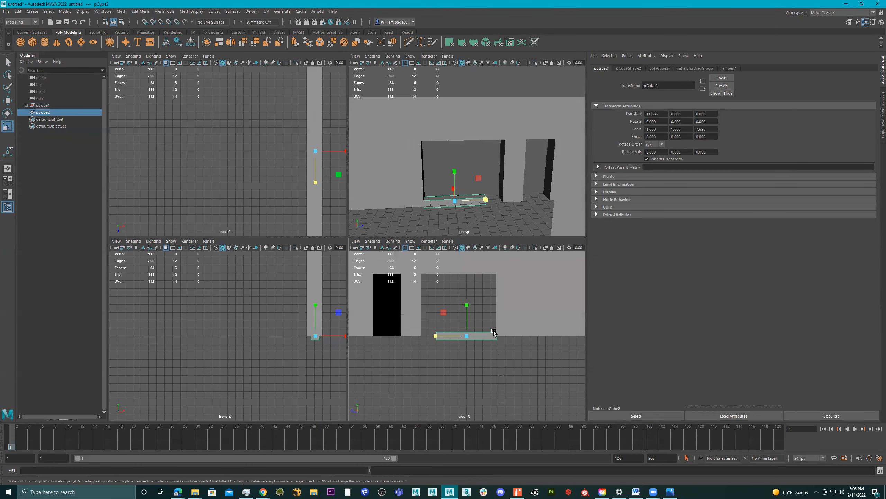
pyautogui.press('space')
pyautogui.keyDown('alt'); pyautogui.moveTo(469, 292); pyautogui.dragTo(365, 279, button='right'); pyautogui.keyUp('alt')
pyautogui.press('4')
pyautogui.keyDown('alt'); pyautogui.moveTo(364, 279); pyautogui.dragTo(403, 318, button='middle'); pyautogui.keyUp('alt')
pyautogui.moveTo(346, 282); pyautogui.dragTo(298, 279, button='right')
pyautogui.moveTo(303, 258); pyautogui.dragTo(344, 308)
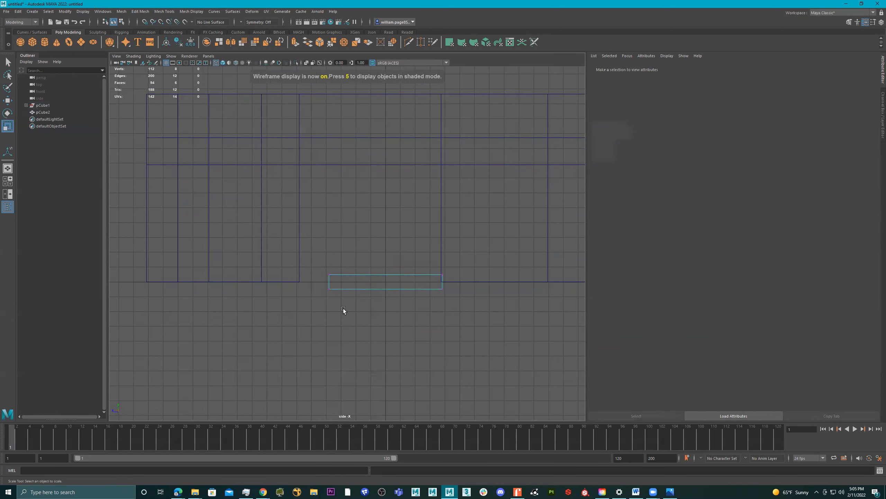
pyautogui.press('w')
pyautogui.moveTo(303, 282); pyautogui.dragTo(292, 282)
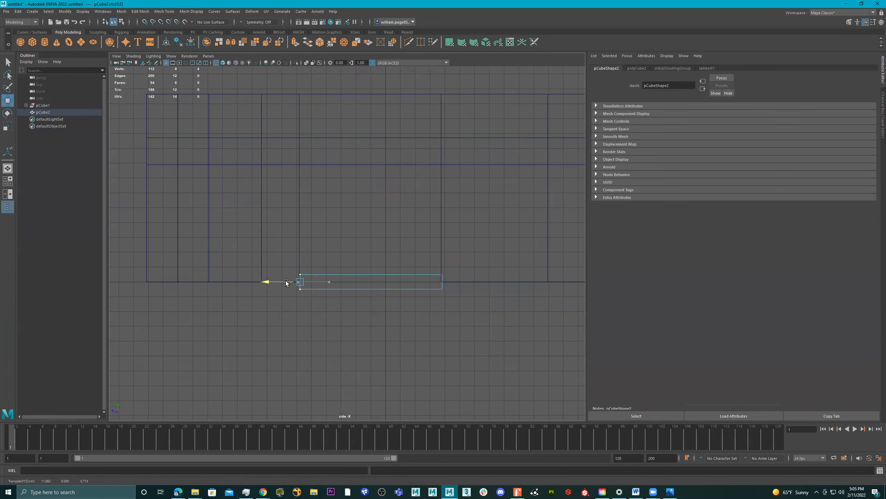
# Step: Fine-align the cube's doorway-side end vertices exactly with the vertical edge of the opening
pyautogui.moveTo(466, 262); pyautogui.dragTo(270, 323)
pyautogui.keyDown('alt'); pyautogui.moveTo(424, 267); pyautogui.dragTo(534, 284, button='right'); pyautogui.keyUp('alt')
pyautogui.keyDown('alt'); pyautogui.moveTo(433, 298); pyautogui.dragTo(382, 246, button='middle'); pyautogui.keyUp('alt')
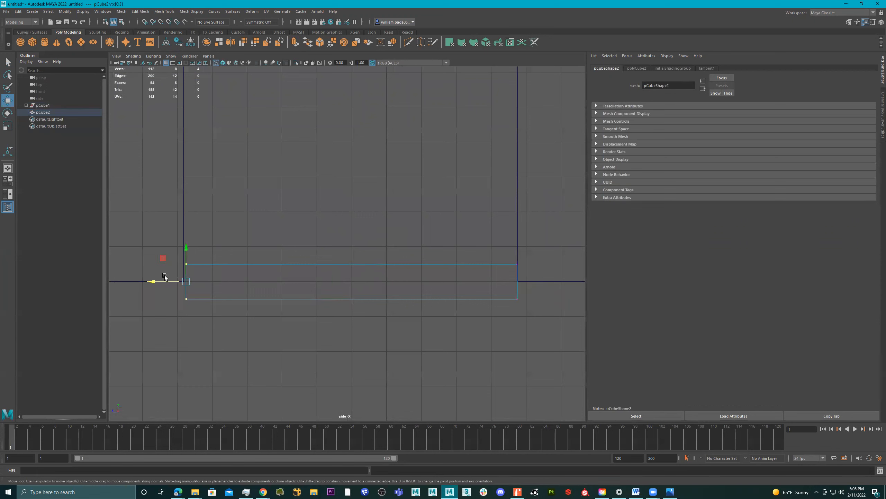
pyautogui.moveTo(164, 283); pyautogui.dragTo(160, 283)
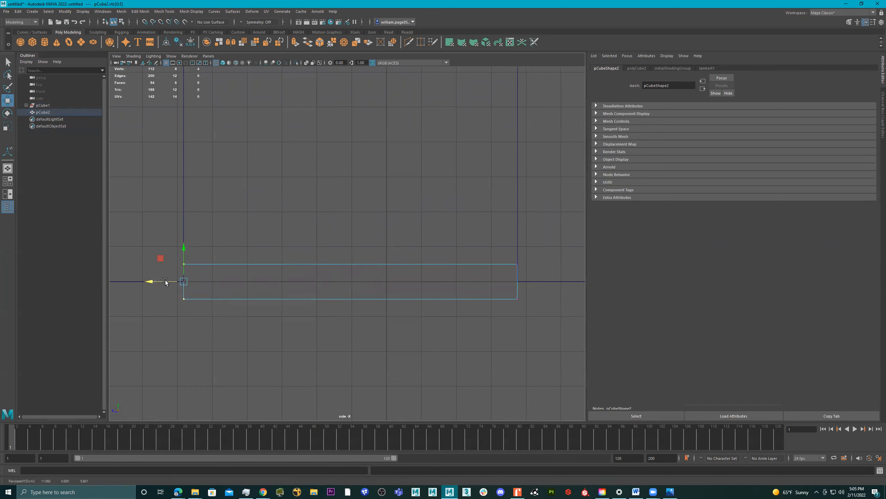
# Step: Raise the cube's bottom vertices to the wall's base line and pull its top vertices up to the top of the opening
pyautogui.moveTo(536, 293); pyautogui.dragTo(149, 306)
pyautogui.moveTo(351, 266); pyautogui.dragTo(351, 249)
pyautogui.moveTo(543, 238); pyautogui.dragTo(198, 262)
pyautogui.press('space')
pyautogui.press('space')
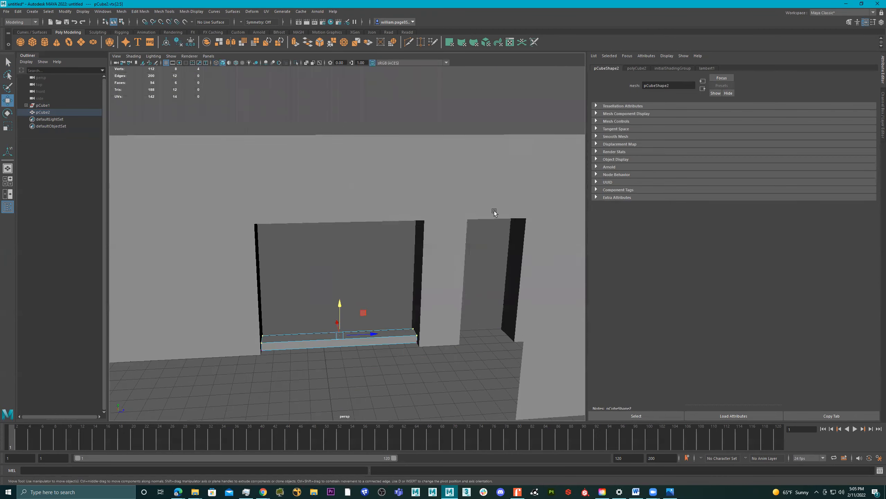
pyautogui.moveTo(349, 317); pyautogui.dragTo(351, 203)
# Step: Fine-align the cube's top vertices with the opening's top edge in the side view and return to object selection
pyautogui.press('space')
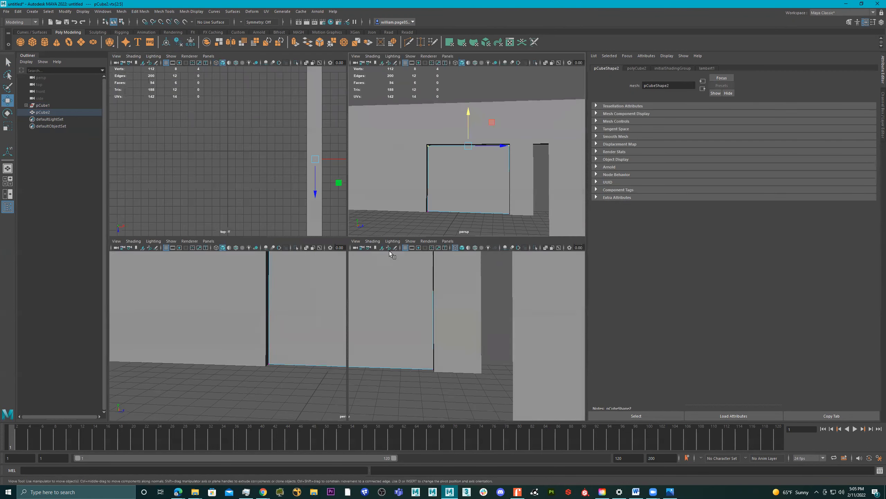
pyautogui.press('space')
pyautogui.scroll(-11, 469, 303)
pyautogui.keyDown('alt'); pyautogui.moveTo(327, 156); pyautogui.dragTo(328, 259, button='middle'); pyautogui.keyUp('alt')
pyautogui.scroll(6, 328, 259)
pyautogui.scroll(3, 380, 272)
pyautogui.moveTo(359, 285); pyautogui.dragTo(359, 282)
pyautogui.press('space')
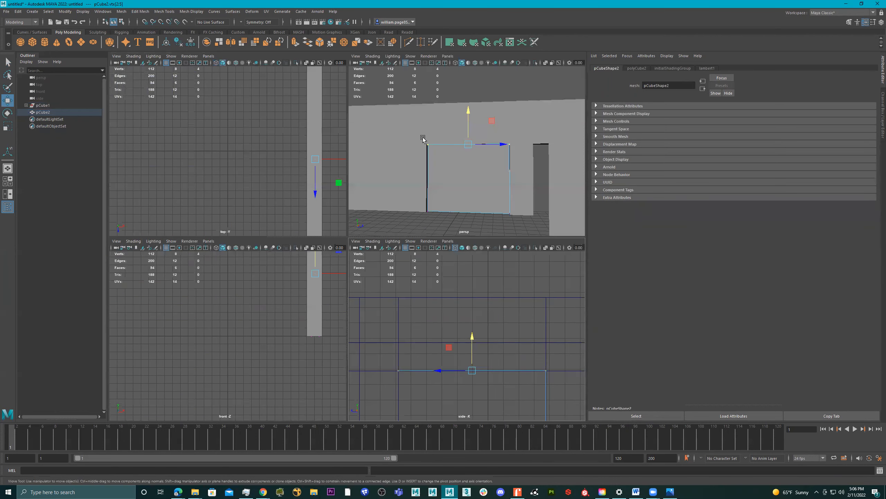
pyautogui.press('space')
pyautogui.moveTo(391, 238); pyautogui.dragTo(484, 170, button='right')
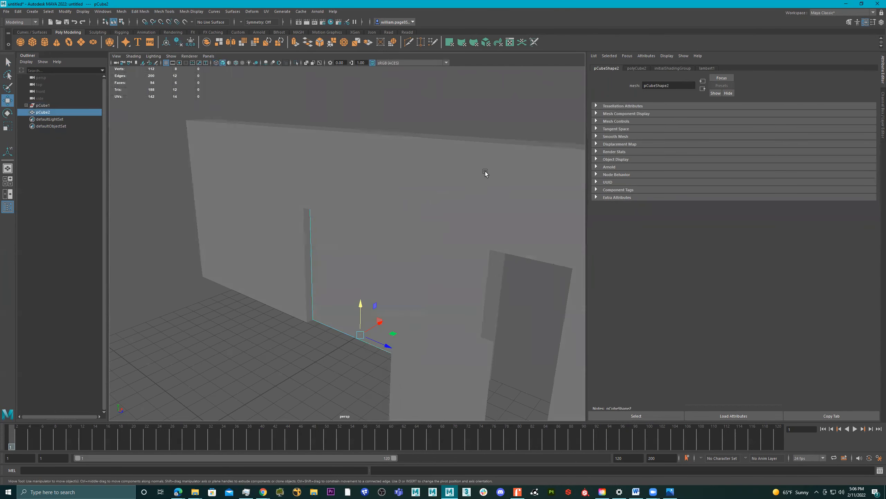
# Step: Select the column of faces at the wall's end beyond the wide opening and extrude it outward as a pillar
pyautogui.scroll(-5, 412, 200)
pyautogui.keyDown('alt'); pyautogui.moveTo(383, 210); pyautogui.dragTo(409, 200); pyautogui.keyUp('alt')
pyautogui.click(388, 204)
pyautogui.keyDown('alt'); pyautogui.moveTo(409, 200); pyautogui.dragTo(518, 188, button='middle'); pyautogui.keyUp('alt')
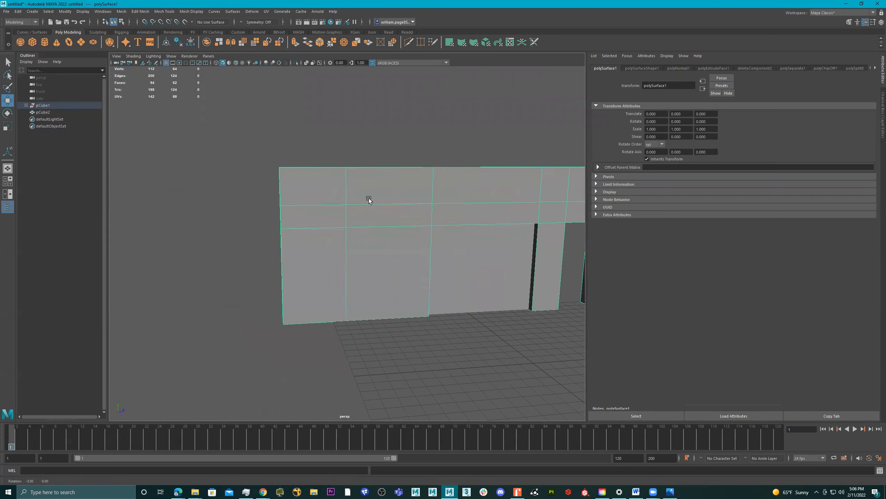
pyautogui.moveTo(316, 186); pyautogui.dragTo(316, 216, button='right')
pyautogui.click(315, 191)
pyautogui.keyDown('shift'); pyautogui.moveTo(313, 213); pyautogui.dragTo(306, 285); pyautogui.keyUp('shift')
pyautogui.hotkey('ctrl', 'e')
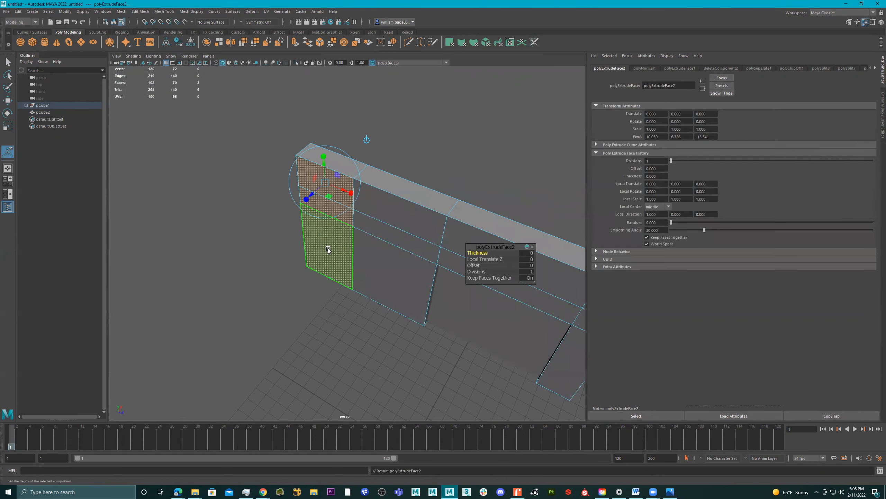
pyautogui.moveTo(316, 194); pyautogui.dragTo(416, 199)
# Step: Extrude the column of end faces on the doorway side of the wall outward by about 0.3
pyautogui.click(465, 187)
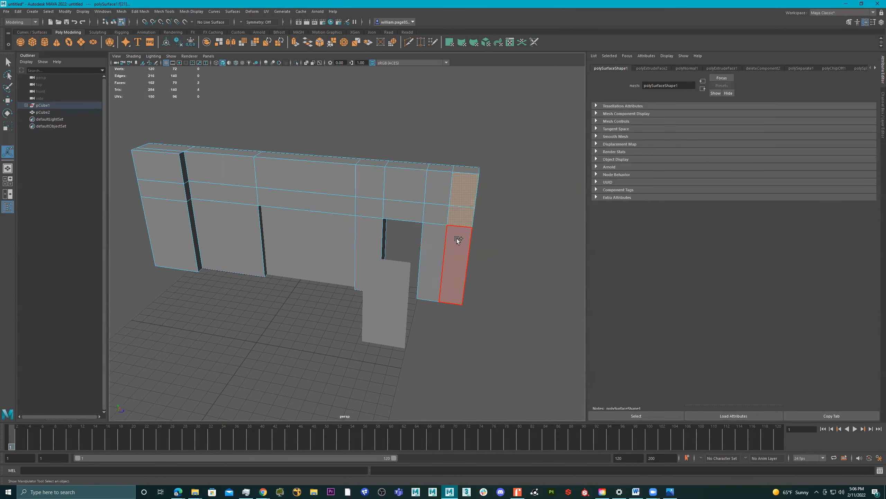
pyautogui.hotkey('ctrl', 'e')
pyautogui.keyDown('alt'); pyautogui.moveTo(457, 250); pyautogui.dragTo(237, 201); pyautogui.keyUp('alt')
# Step: Narrow both extruded end pillars by moving their inner edges toward the ends of the wall
pyautogui.moveTo(224, 202); pyautogui.dragTo(172, 170, button='right')
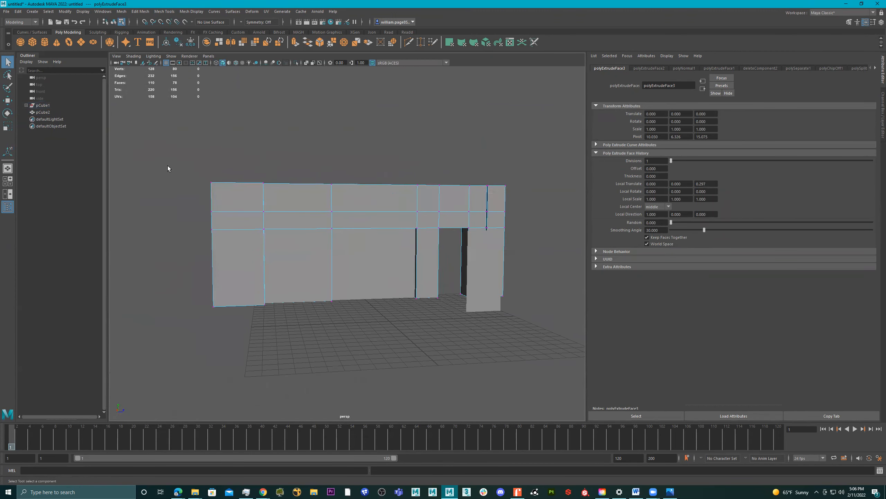
pyautogui.moveTo(271, 324); pyautogui.dragTo(289, 287)
pyautogui.press('e')
pyautogui.press('w')
pyautogui.moveTo(269, 245); pyautogui.dragTo(206, 244)
pyautogui.keyDown('alt'); pyautogui.moveTo(327, 247); pyautogui.dragTo(411, 237); pyautogui.keyUp('alt')
pyautogui.moveTo(441, 330); pyautogui.dragTo(441, 330)
pyautogui.moveTo(488, 242); pyautogui.dragTo(523, 245)
# Step: Select the separate door panel in front of the doorway
pyautogui.keyDown('alt'); pyautogui.moveTo(461, 247); pyautogui.dragTo(424, 268); pyautogui.keyUp('alt')
pyautogui.click(370, 323)
pyautogui.keyDown('alt'); pyautogui.moveTo(373, 320); pyautogui.dragTo(358, 274); pyautogui.keyUp('alt')
pyautogui.keyDown('alt'); pyautogui.moveTo(357, 274); pyautogui.dragTo(384, 290, button='right'); pyautogui.keyUp('alt')
pyautogui.rightClick(352, 301)
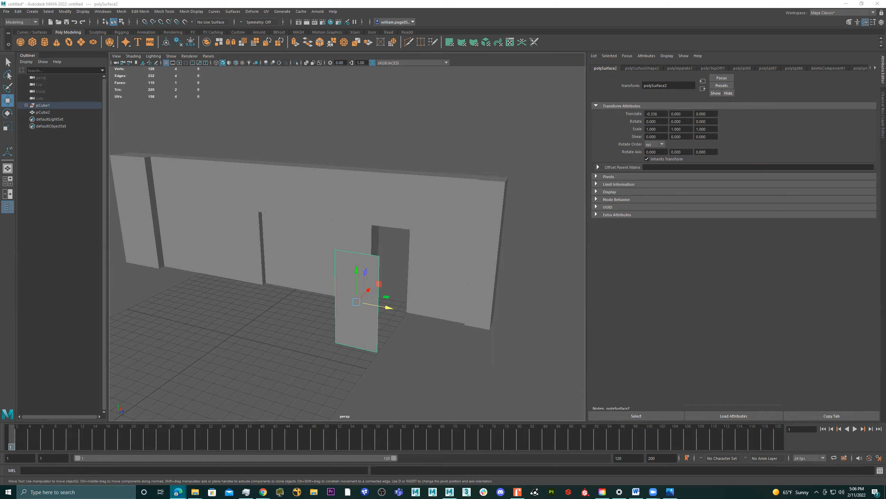
# Step: Switch to the web browser and examine the industrial door image results for a reference
pyautogui.hotkey('alt', 'Tab')
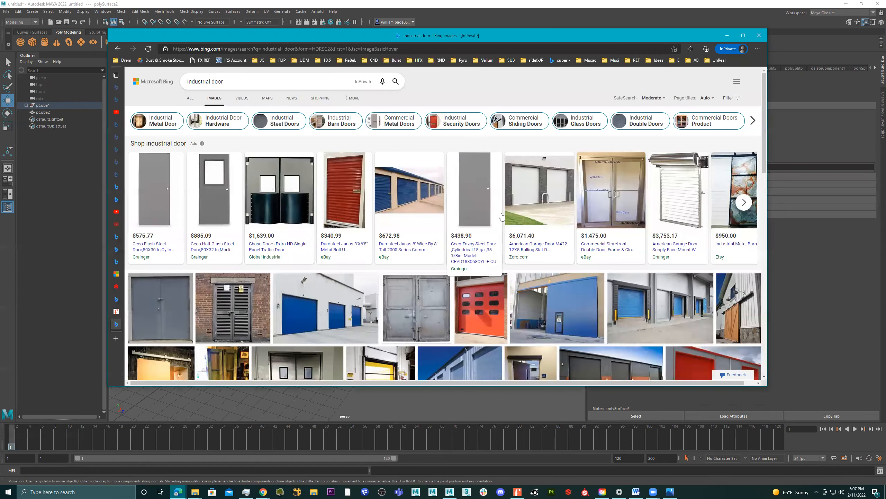
pyautogui.scroll(-3, 501, 217)
pyautogui.scroll(-3, 541, 289)
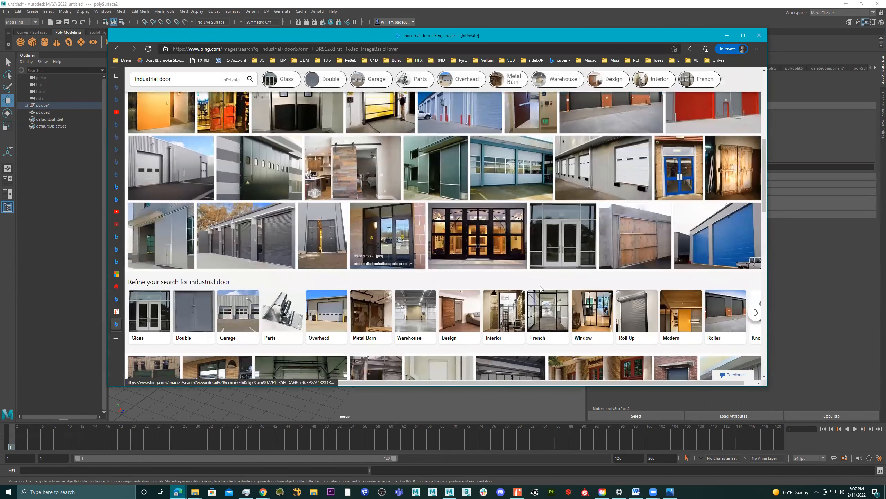
pyautogui.scroll(-3, 541, 280)
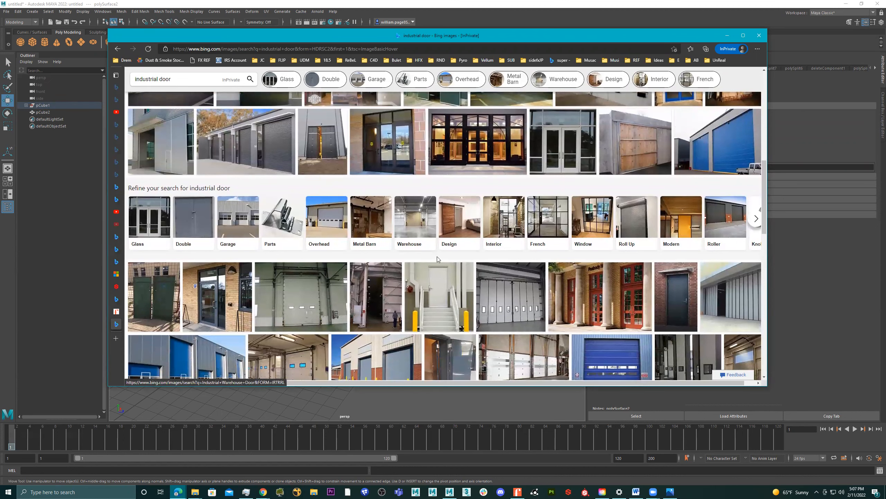
pyautogui.scroll(-7, 561, 293)
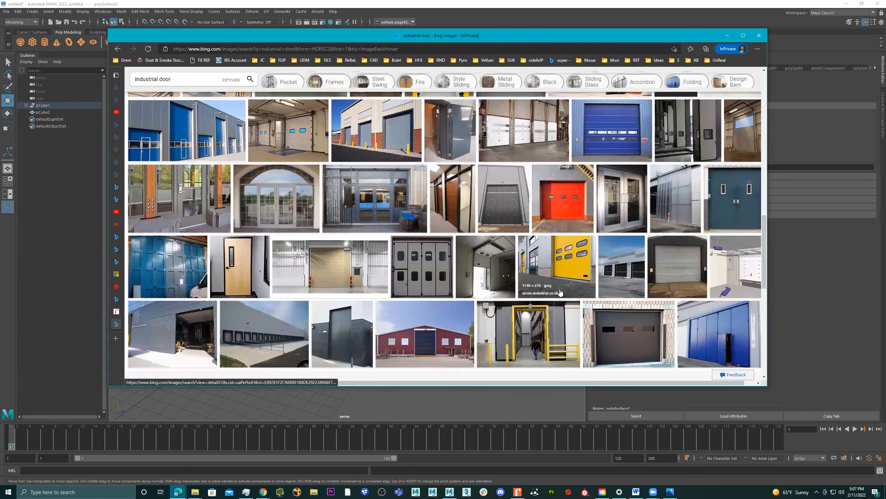
pyautogui.scroll(-5, 560, 293)
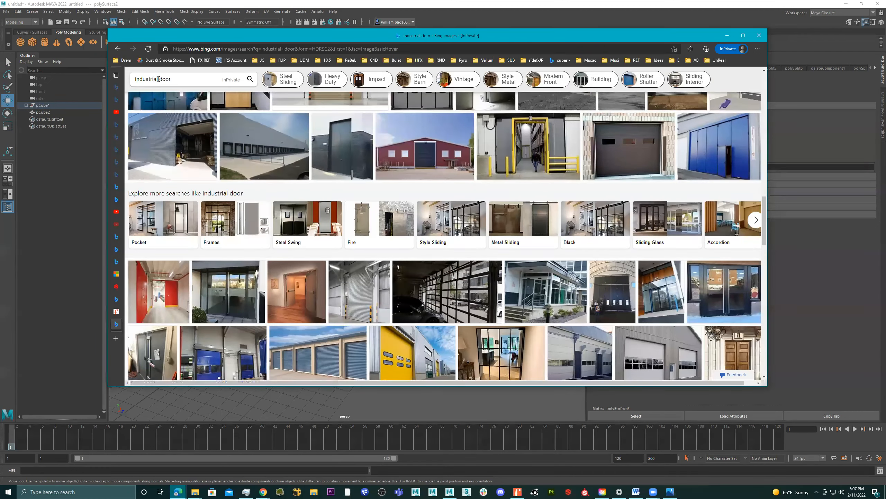
# Step: Search the images for "urban door" and look through the results
pyautogui.moveTo(159, 79); pyautogui.dragTo(122, 79)
pyautogui.write('urb')
pyautogui.write('anm')
pyautogui.press('BackSpace')
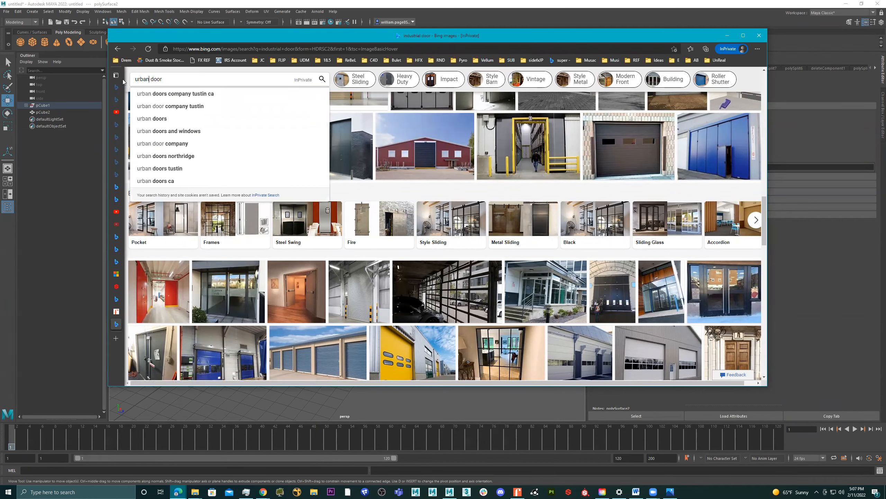
pyautogui.press('Return')
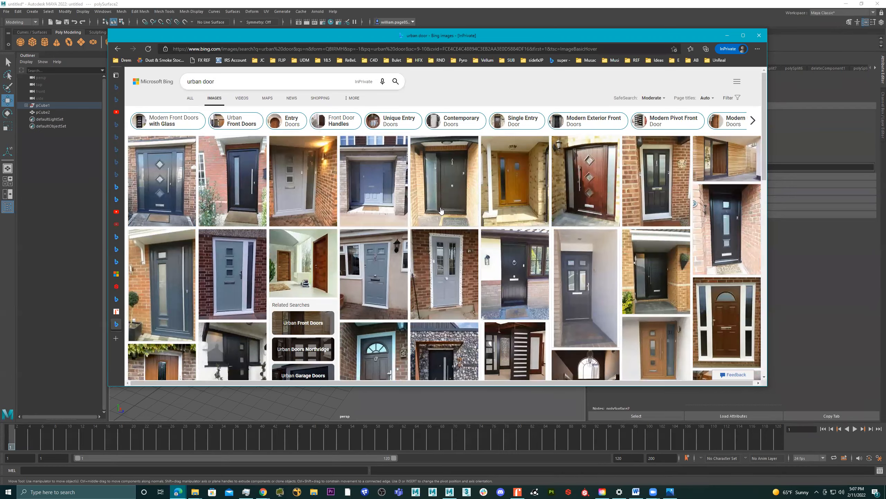
pyautogui.scroll(-5, 493, 215)
pyautogui.scroll(6, 156, 90)
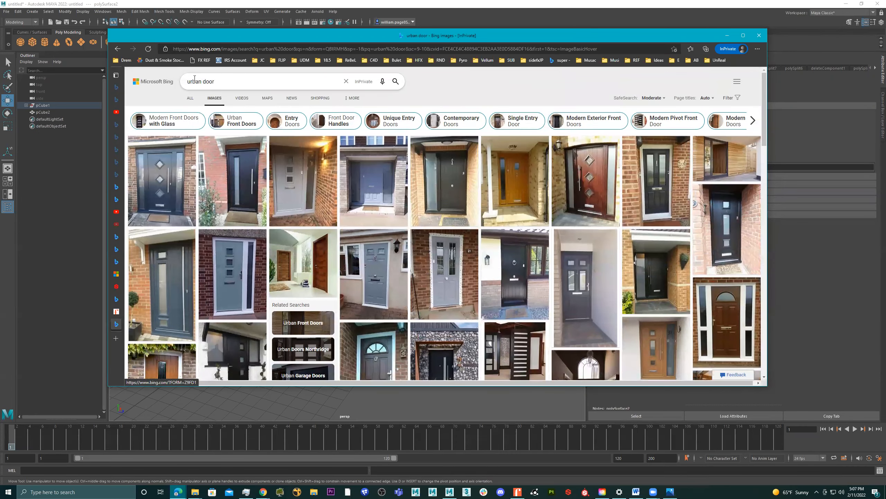
# Step: Refine the image search to "urban door dirty" and look through the results
pyautogui.click(218, 81)
pyautogui.write('dirty')
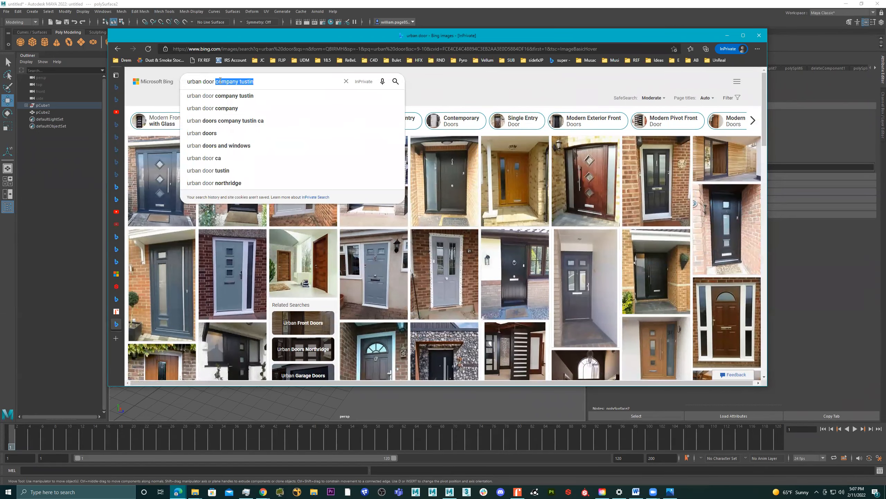
pyautogui.press('Return')
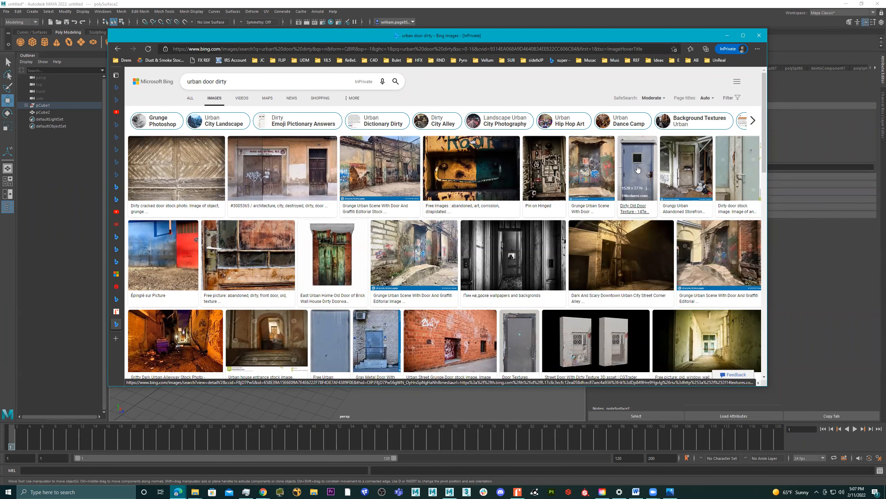
pyautogui.scroll(-3, 641, 195)
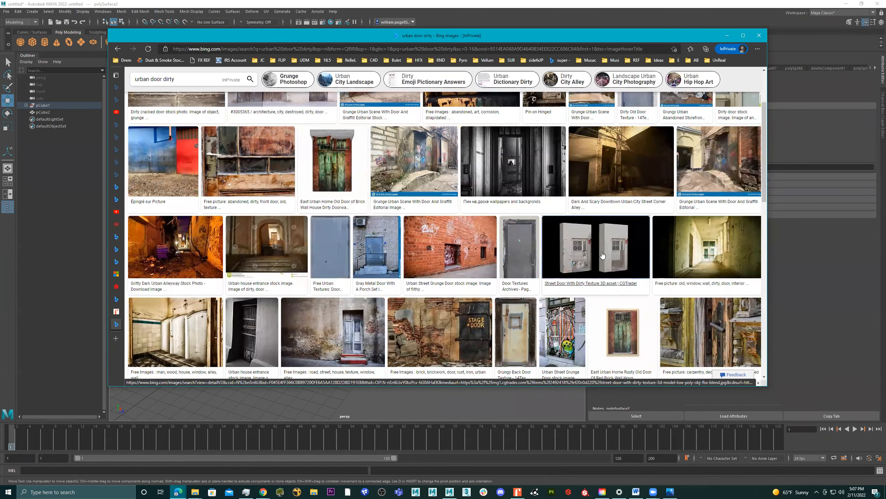
# Step: View the Street Door With Dirty Texture image and the Dirty Old Door Texture image, and switch back to Maya
pyautogui.click(597, 251)
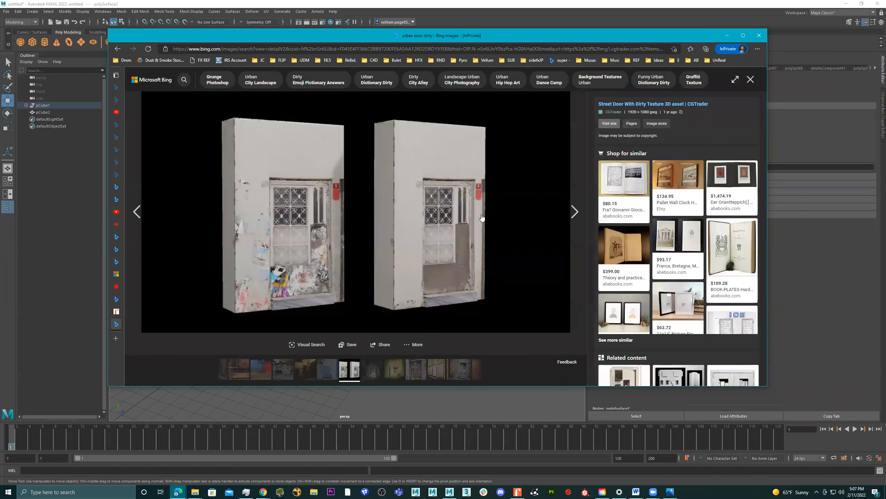
pyautogui.press('Escape')
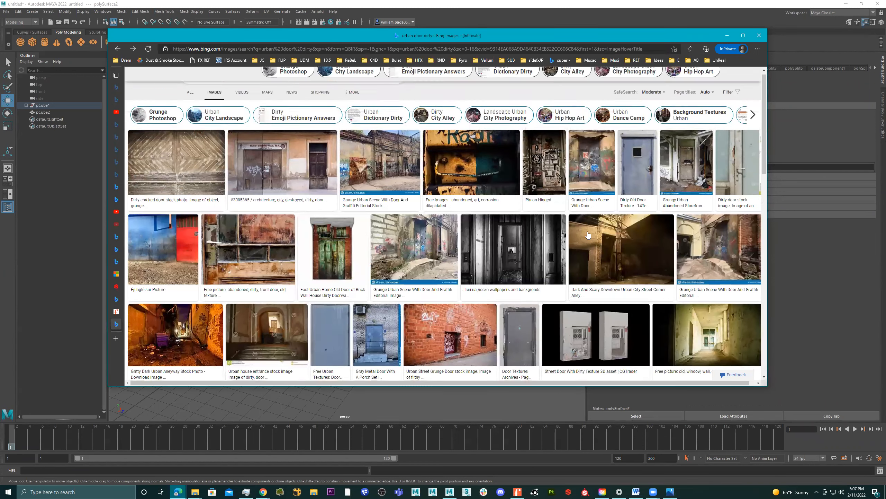
pyautogui.click(637, 164)
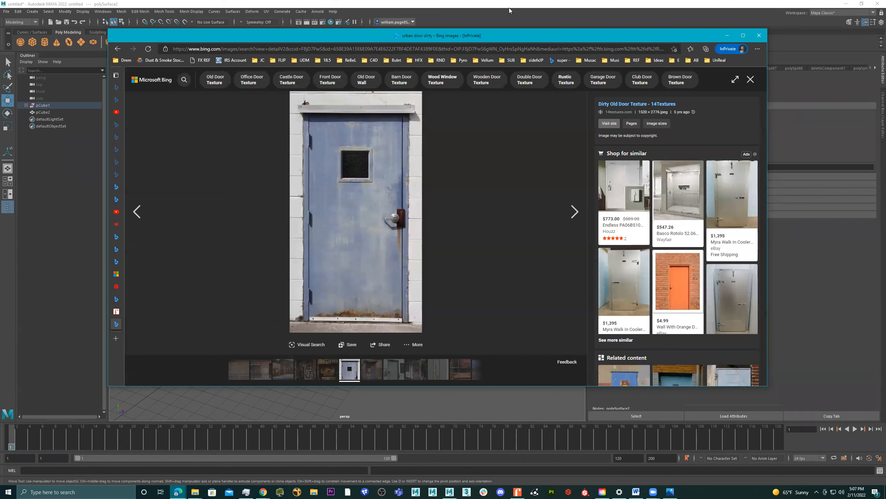
pyautogui.click(778, 207)
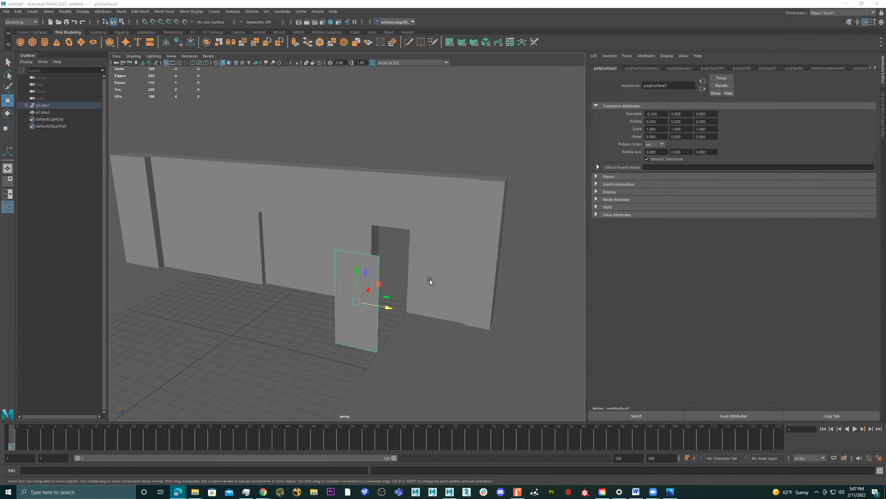
# Step: Extrude the door panel's face with a local Z translation of about 0.503 and return to object selection
pyautogui.keyDown('alt'); pyautogui.moveTo(430, 280); pyautogui.dragTo(360, 299); pyautogui.keyUp('alt')
pyautogui.hotkey('ctrl', 'e')
pyautogui.moveTo(295, 335); pyautogui.dragTo(291, 339)
pyautogui.keyDown('alt'); pyautogui.moveTo(294, 340); pyautogui.dragTo(320, 320); pyautogui.keyUp('alt')
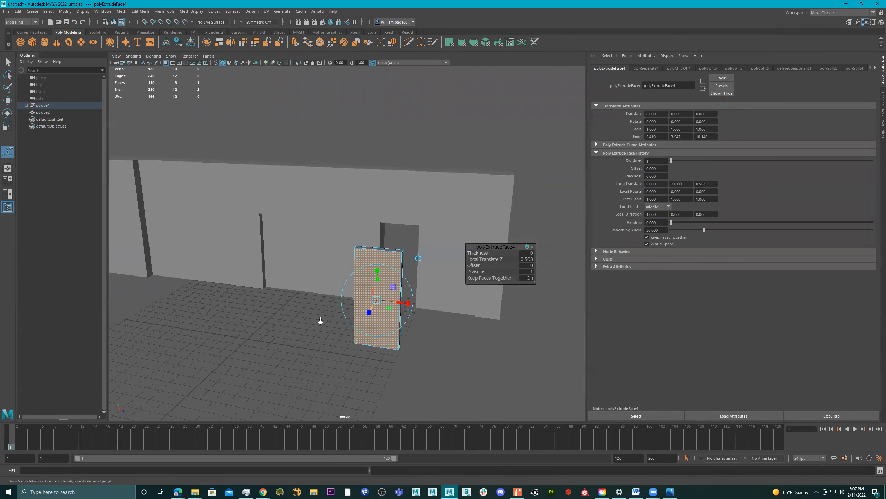
pyautogui.keyDown('alt'); pyautogui.moveTo(320, 321); pyautogui.dragTo(370, 291, button='right'); pyautogui.keyUp('alt')
pyautogui.keyDown('alt'); pyautogui.moveTo(370, 291); pyautogui.dragTo(314, 268, button='middle'); pyautogui.keyUp('alt')
pyautogui.keyDown('alt'); pyautogui.moveTo(314, 268); pyautogui.dragTo(392, 263); pyautogui.keyUp('alt')
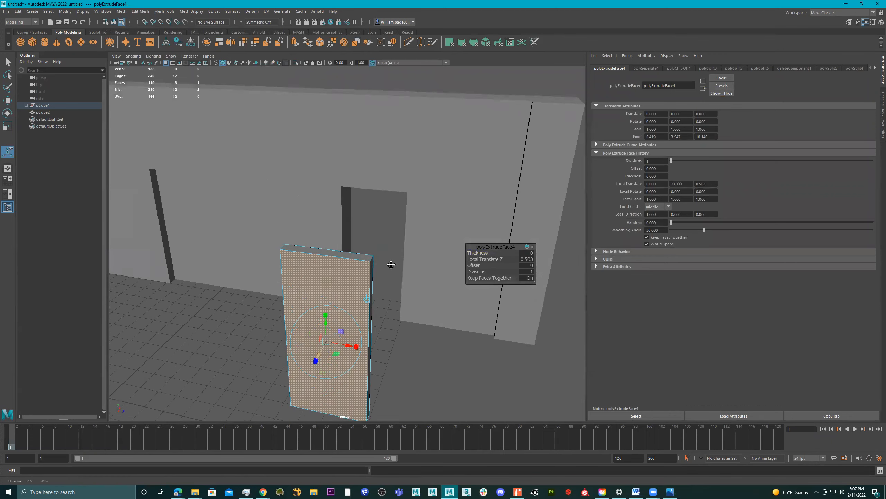
pyautogui.press('F8')
# Step: Delete every face of the thick door except its front face
pyautogui.keyDown('alt'); pyautogui.moveTo(370, 212); pyautogui.dragTo(309, 314); pyautogui.keyUp('alt')
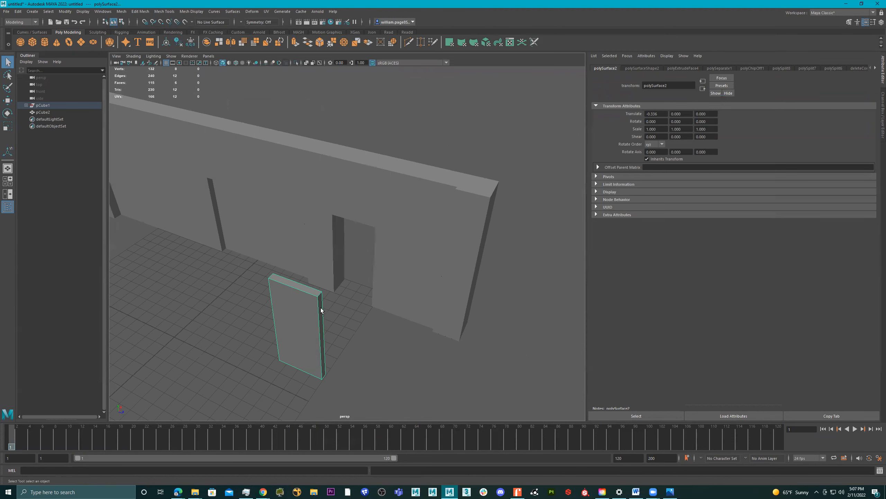
pyautogui.keyDown('alt'); pyautogui.moveTo(310, 315); pyautogui.dragTo(313, 289, button='middle'); pyautogui.keyUp('alt')
pyautogui.keyDown('alt'); pyautogui.moveTo(313, 288); pyautogui.dragTo(343, 278); pyautogui.keyUp('alt')
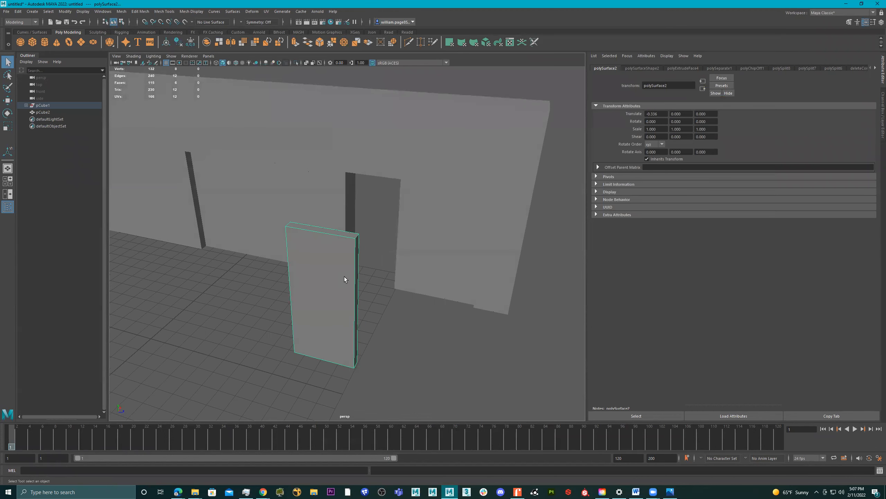
pyautogui.keyDown('alt'); pyautogui.moveTo(291, 256); pyautogui.dragTo(360, 254, button='right'); pyautogui.keyUp('alt')
pyautogui.keyDown('alt'); pyautogui.moveTo(381, 268); pyautogui.dragTo(350, 212); pyautogui.keyUp('alt')
pyautogui.moveTo(332, 163); pyautogui.dragTo(333, 186, button='right')
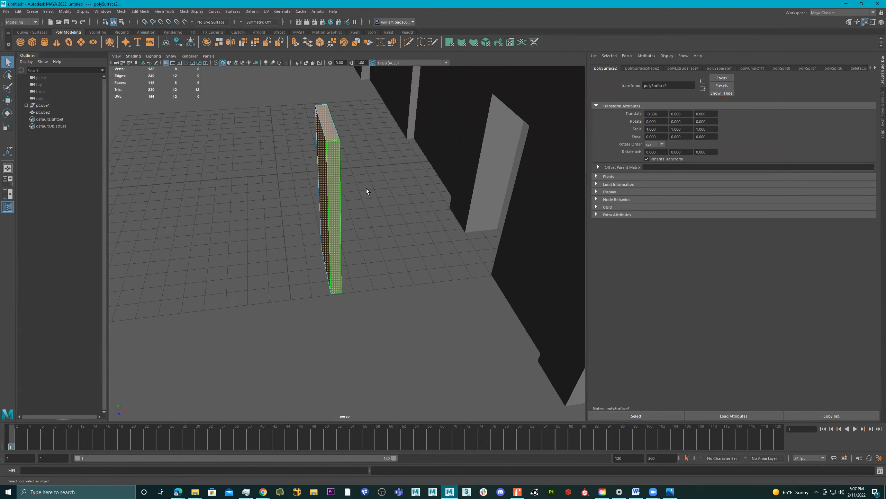
pyautogui.keyDown('alt'); pyautogui.moveTo(366, 189); pyautogui.dragTo(317, 172); pyautogui.keyUp('alt')
pyautogui.click(317, 172)
pyautogui.hotkey('shift', '.')
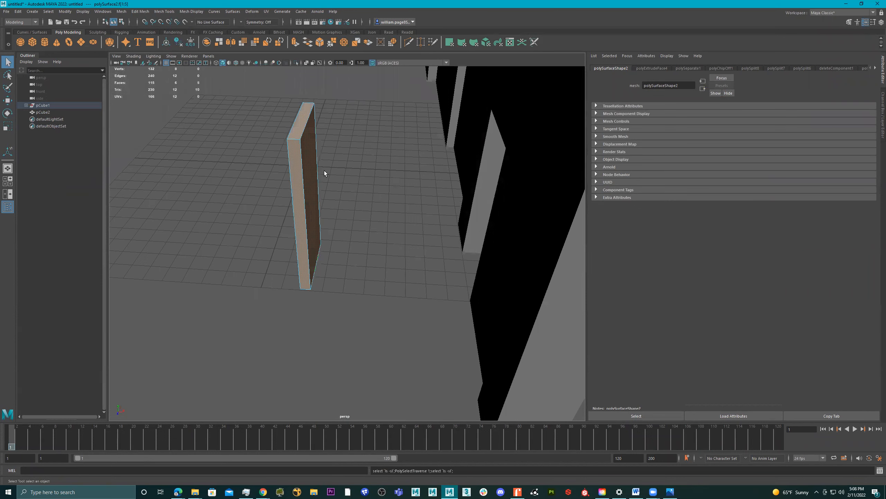
pyautogui.press('Delete')
# Step: Cut two vertical and two horizontal edge lines across the door plane with Multi-Cut to outline a window in its upper half
pyautogui.keyDown('alt'); pyautogui.moveTo(304, 171); pyautogui.dragTo(330, 254); pyautogui.keyUp('alt')
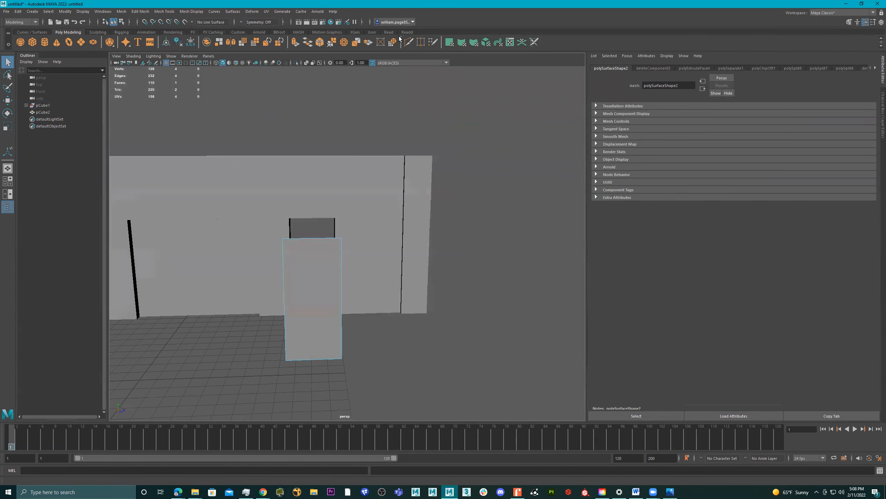
pyautogui.press('y')
pyautogui.keyDown('ctrl'); pyautogui.click(299, 239); pyautogui.keyUp('ctrl')
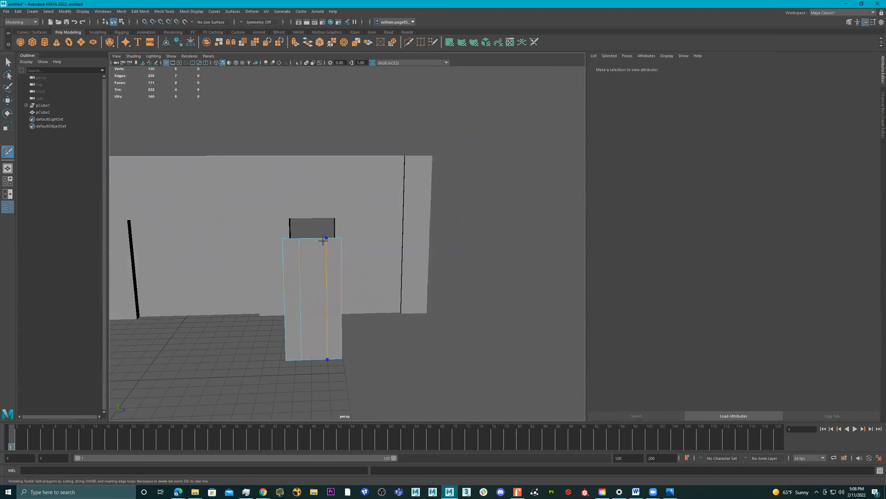
pyautogui.keyDown('alt'); pyautogui.moveTo(290, 269); pyautogui.dragTo(279, 290); pyautogui.keyUp('alt')
pyautogui.press('q')
pyautogui.keyDown('alt'); pyautogui.moveTo(300, 286); pyautogui.dragTo(516, 267, button='right'); pyautogui.keyUp('alt')
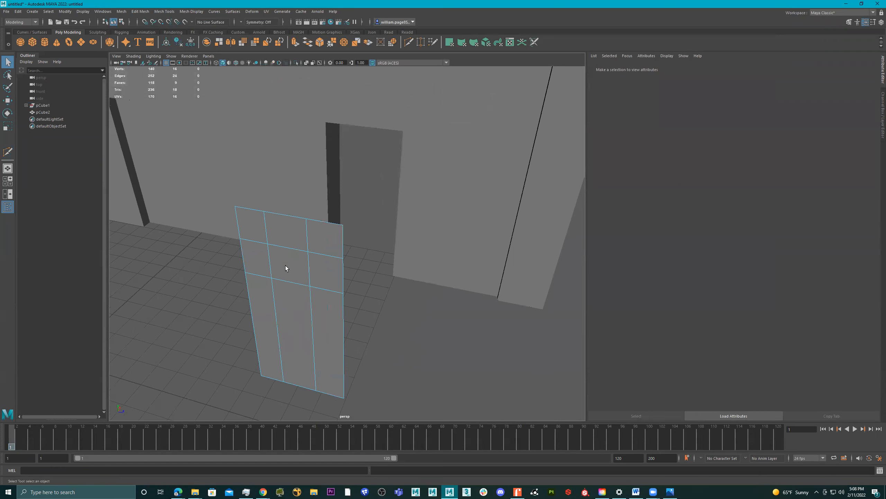
# Step: Extract the window face in the middle column of the door as a separate piece and return to object selection
pyautogui.click(286, 266)
pyautogui.keyDown('alt'); pyautogui.moveTo(340, 284); pyautogui.dragTo(413, 254); pyautogui.keyUp('alt')
pyautogui.keyDown('shift'); pyautogui.rightClick(414, 251); pyautogui.keyUp('shift')
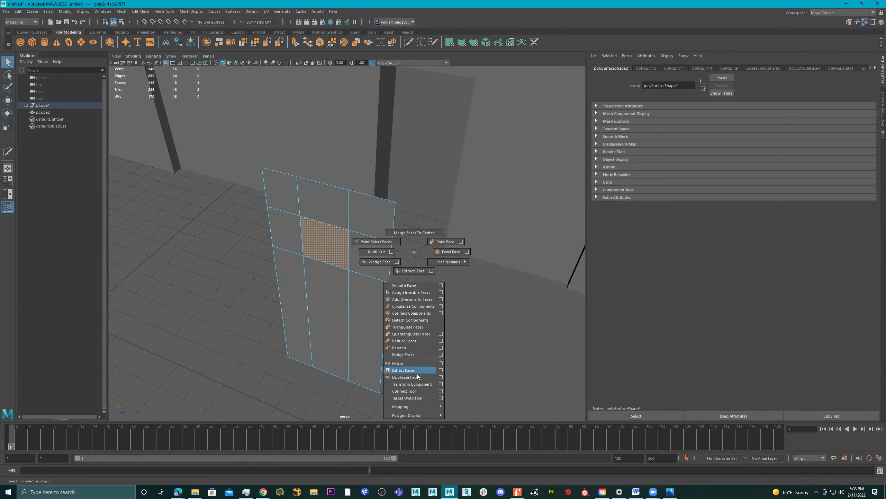
pyautogui.keyDown('shift'); pyautogui.moveTo(417, 373); pyautogui.dragTo(417, 372, button='right'); pyautogui.keyUp('shift')
pyautogui.keyDown('alt'); pyautogui.moveTo(318, 274); pyautogui.dragTo(344, 276); pyautogui.keyUp('alt')
pyautogui.moveTo(384, 261); pyautogui.dragTo(407, 252, button='right')
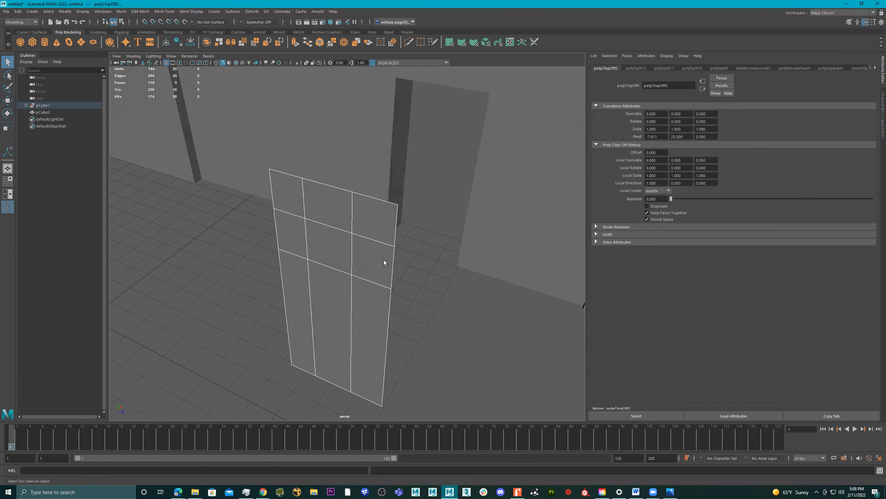
# Step: Extrude the door surface surrounding the window opening to give it thickness
pyautogui.keyDown('alt'); pyautogui.moveTo(384, 261); pyautogui.dragTo(374, 271); pyautogui.keyUp('alt')
pyautogui.click(379, 230)
pyautogui.hotkey('ctrl', 'e')
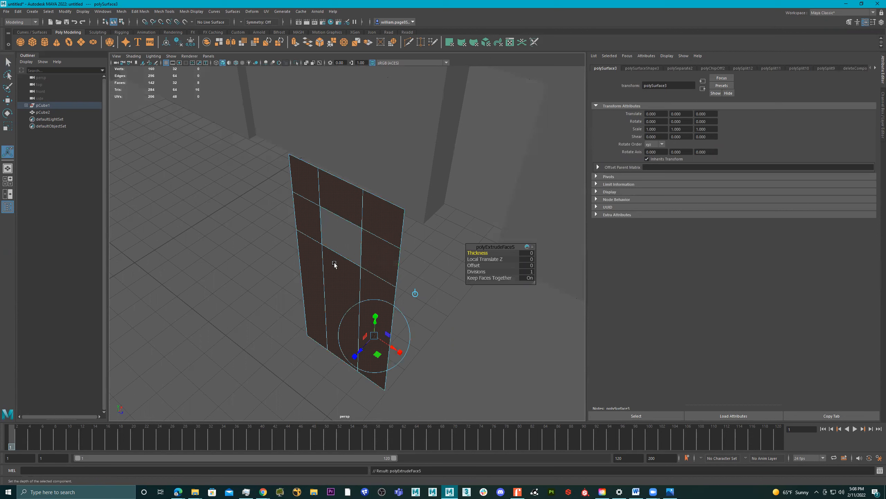
pyautogui.moveTo(365, 346)
pyautogui.mouseDown()
pyautogui.moveTo(348, 362)
pyautogui.moveTo(351, 350)
pyautogui.mouseUp()
# Step: Center the window pane's pivot and move the pane along X to the middle of the door's thickness
pyautogui.keyDown('alt'); pyautogui.moveTo(327, 278); pyautogui.dragTo(330, 245); pyautogui.keyUp('alt')
pyautogui.click(334, 252)
pyautogui.press('Delete')
pyautogui.press('e')
pyautogui.press('4')
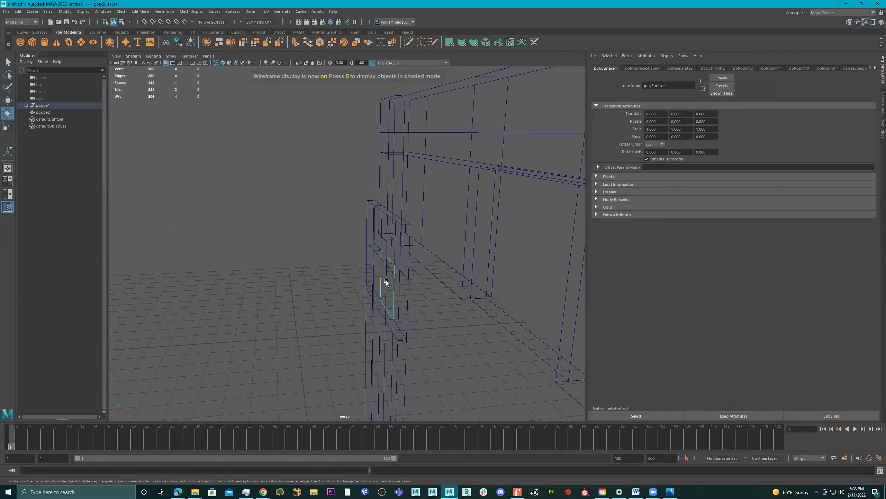
pyautogui.press('w')
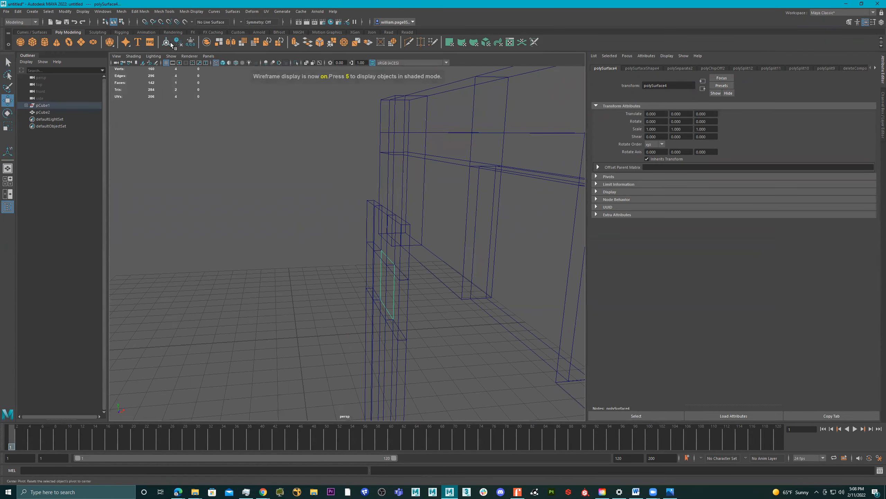
pyautogui.moveTo(410, 281); pyautogui.dragTo(395, 269)
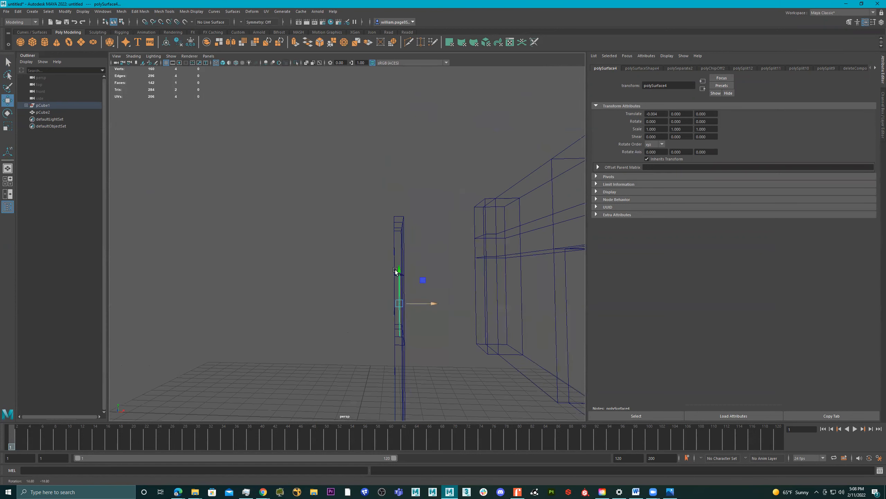
# Step: Extrude the window pane with a local Z translation of about 0.042 and return to shaded object display
pyautogui.hotkey('ctrl', 'e')
pyautogui.moveTo(376, 305); pyautogui.dragTo(426, 292)
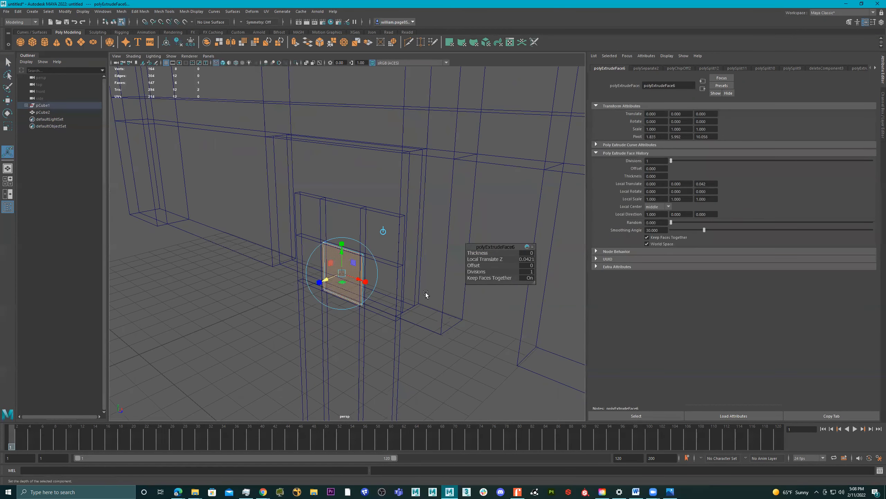
pyautogui.press('q')
pyautogui.moveTo(345, 241); pyautogui.dragTo(498, 180, button='right')
pyautogui.press('5')
# Step: Bevel the edges of the door around the window with a fraction of 0.17 and 2 segments
pyautogui.moveTo(398, 263)
pyautogui.keyDown('alt'); pyautogui.mouseDown()
pyautogui.moveTo(388, 253)
pyautogui.moveTo(435, 267)
pyautogui.moveTo(341, 273)
pyautogui.moveTo(351, 266)
pyautogui.mouseUp(); pyautogui.keyUp('alt')
pyautogui.click(348, 268)
pyautogui.moveTo(351, 266); pyautogui.dragTo(351, 248, button='right')
pyautogui.keyDown('shift'); pyautogui.moveTo(330, 301); pyautogui.dragTo(352, 305, button='right'); pyautogui.keyUp('shift')
pyautogui.scroll(4, 435, 277)
pyautogui.moveTo(474, 260); pyautogui.dragTo(476, 260)
pyautogui.keyDown('alt'); pyautogui.moveTo(407, 233); pyautogui.dragTo(472, 253); pyautogui.keyUp('alt')
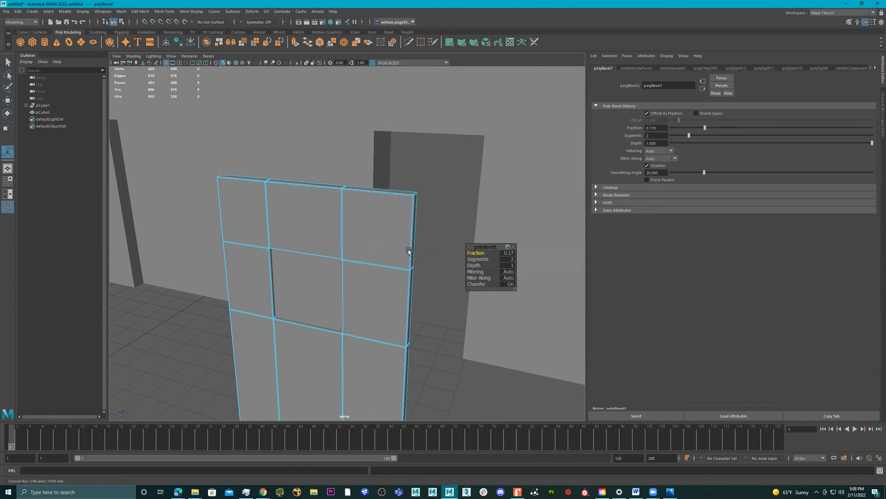
pyautogui.moveTo(361, 243); pyautogui.dragTo(395, 235, button='right')
pyautogui.scroll(-5, 302, 209)
pyautogui.click(363, 262)
pyautogui.keyDown('alt'); pyautogui.moveTo(370, 278); pyautogui.dragTo(342, 303); pyautogui.keyUp('alt')
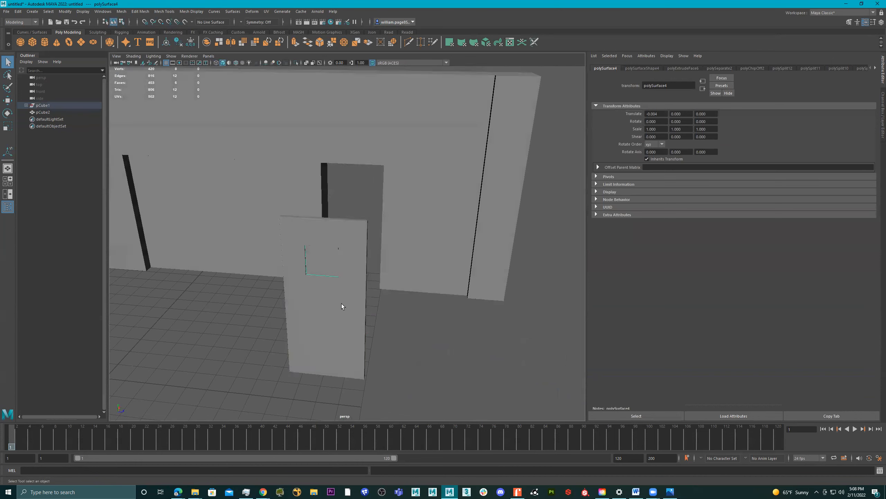
pyautogui.click(342, 304)
pyautogui.press('f')
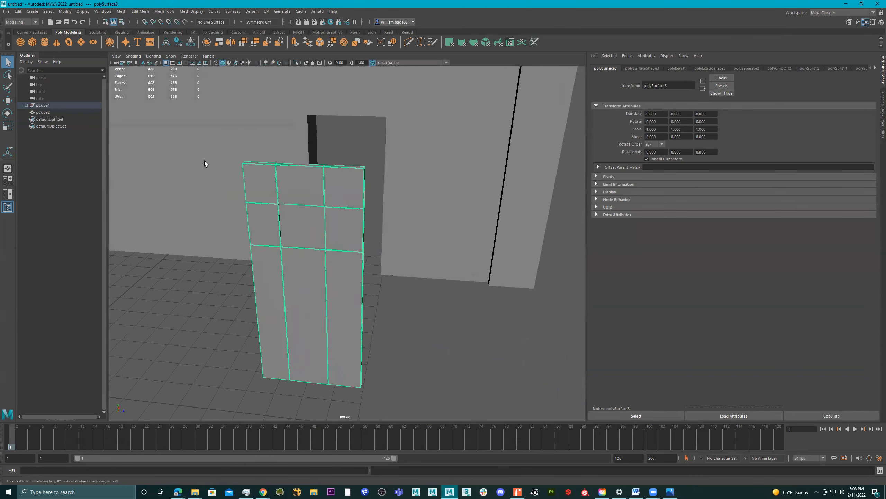
# Step: Create a polygon cylinder for the door handle and rotate it 90 degrees about Z
pyautogui.click(45, 42)
pyautogui.scroll(-5, 384, 233)
pyautogui.keyDown('alt'); pyautogui.moveTo(403, 233); pyautogui.dragTo(487, 235, button='middle'); pyautogui.keyUp('alt')
pyautogui.press('e')
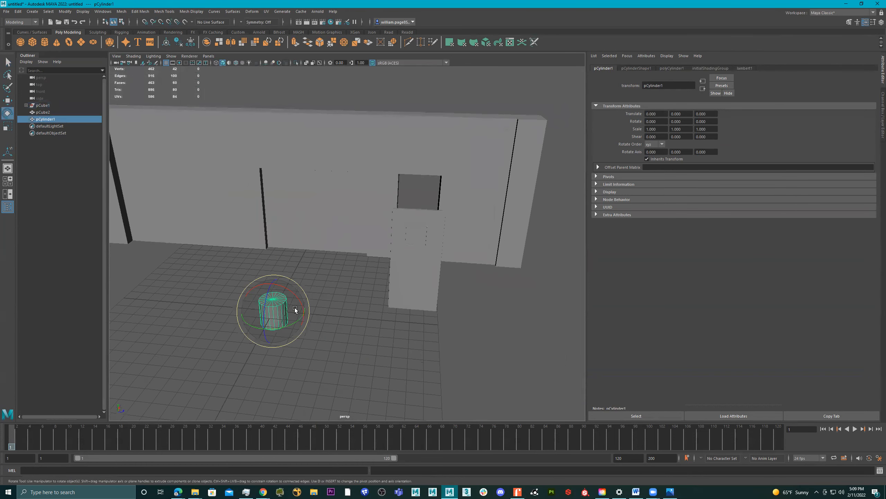
pyautogui.keyDown('alt'); pyautogui.moveTo(295, 308); pyautogui.dragTo(301, 313); pyautogui.keyUp('alt')
pyautogui.moveTo(296, 281); pyautogui.dragTo(279, 316)
pyautogui.press('t')
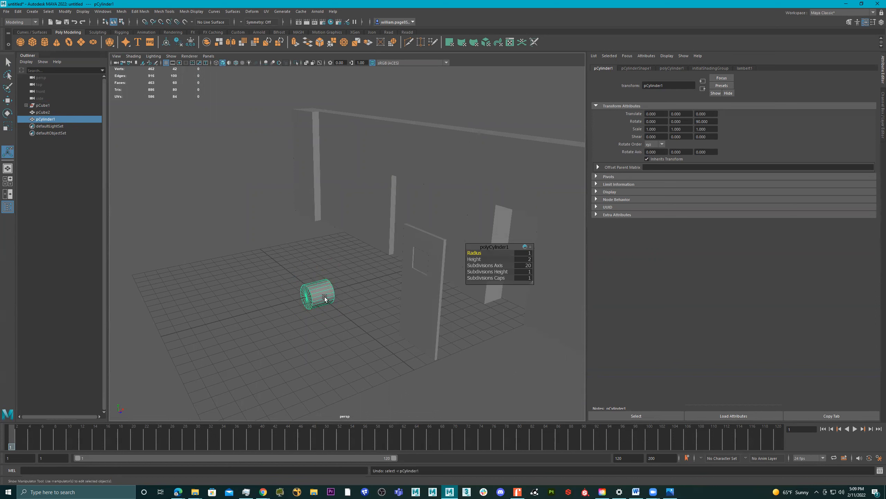
pyautogui.hotkey('ctrl', 'z')
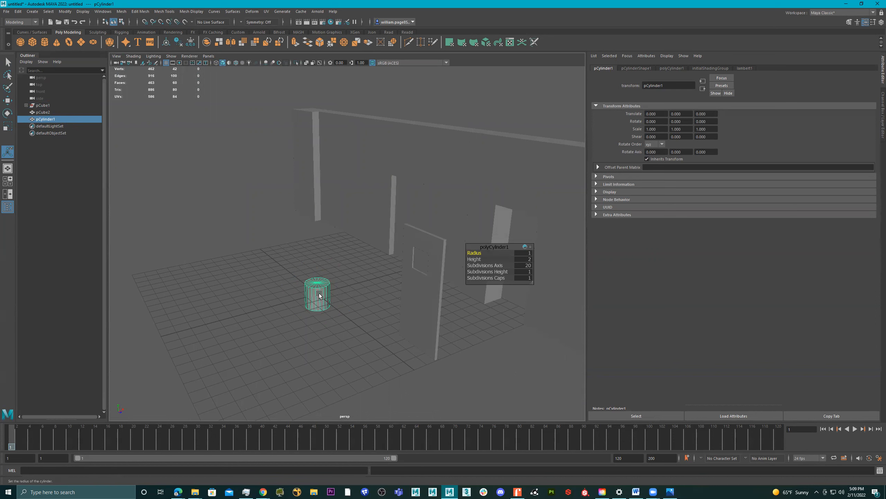
pyautogui.press('e')
pyautogui.moveTo(298, 280); pyautogui.dragTo(399, 297)
# Step: Flatten the cylinder into a disc by scaling it along Y to about 0.109
pyautogui.press('r')
pyautogui.keyDown('alt'); pyautogui.moveTo(399, 297); pyautogui.dragTo(499, 298, button='right'); pyautogui.keyUp('alt')
pyautogui.keyDown('alt'); pyautogui.moveTo(245, 323); pyautogui.dragTo(327, 286, button='middle'); pyautogui.keyUp('alt')
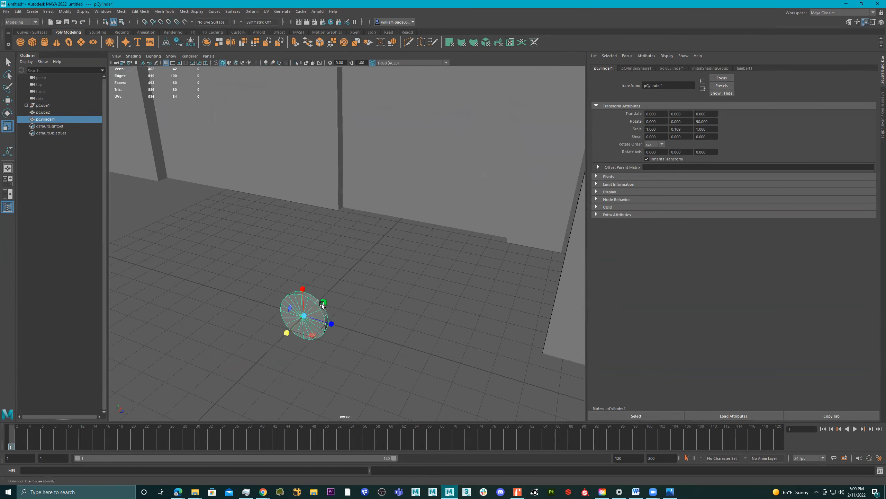
pyautogui.keyDown('alt'); pyautogui.moveTo(327, 286); pyautogui.dragTo(403, 238, button='right'); pyautogui.keyUp('alt')
pyautogui.keyDown('alt'); pyautogui.moveTo(382, 301); pyautogui.dragTo(454, 236, button='middle'); pyautogui.keyUp('alt')
pyautogui.keyDown('alt'); pyautogui.moveTo(454, 236); pyautogui.dragTo(388, 259, button='right'); pyautogui.keyUp('alt')
pyautogui.press('f')
# Step: Set the disc's axis subdivisions to 26 after trying the smooth preview on it
pyautogui.keyDown('alt'); pyautogui.moveTo(387, 259); pyautogui.dragTo(411, 246); pyautogui.keyUp('alt')
pyautogui.click(642, 68)
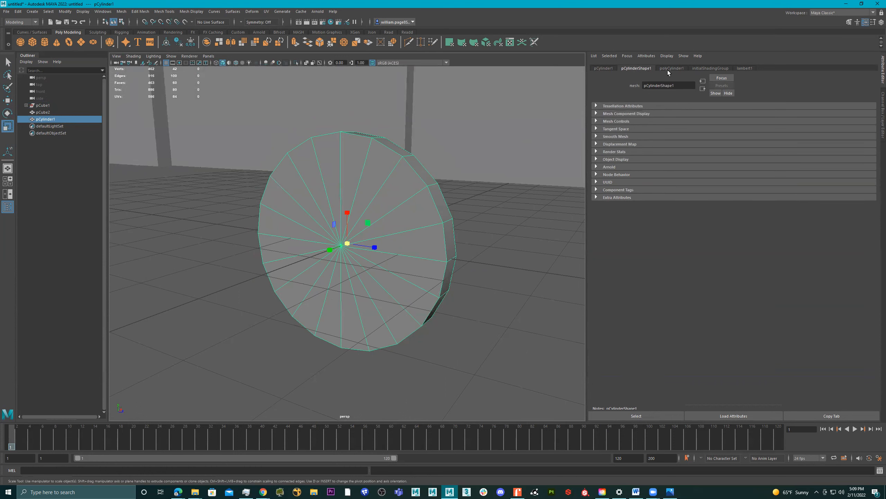
pyautogui.click(672, 69)
pyautogui.keyDown('alt'); pyautogui.moveTo(396, 208); pyautogui.dragTo(442, 213); pyautogui.keyUp('alt')
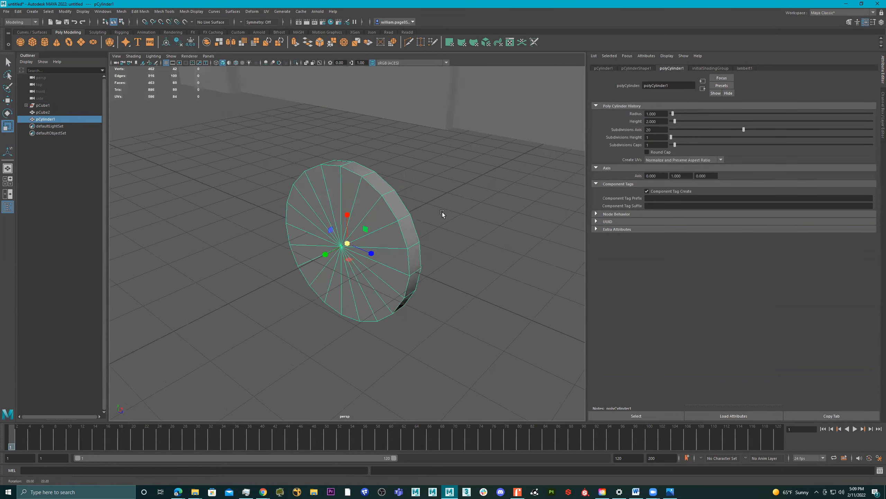
pyautogui.press('3')
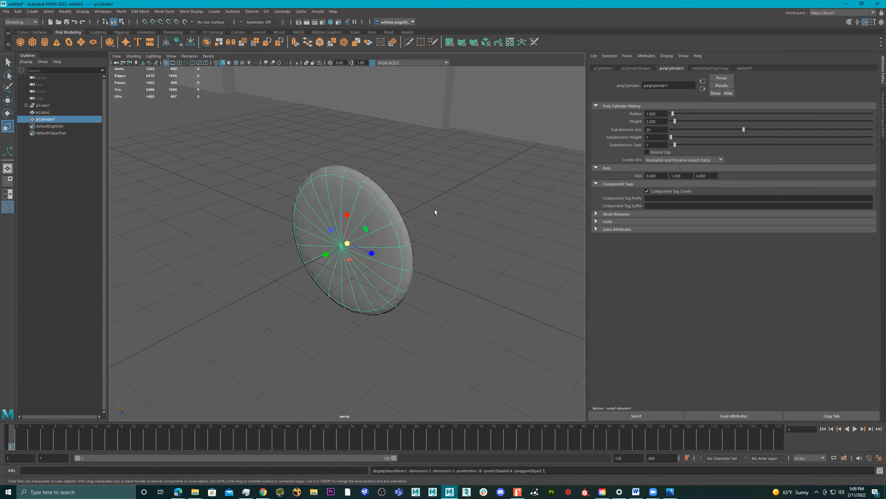
pyautogui.press('1')
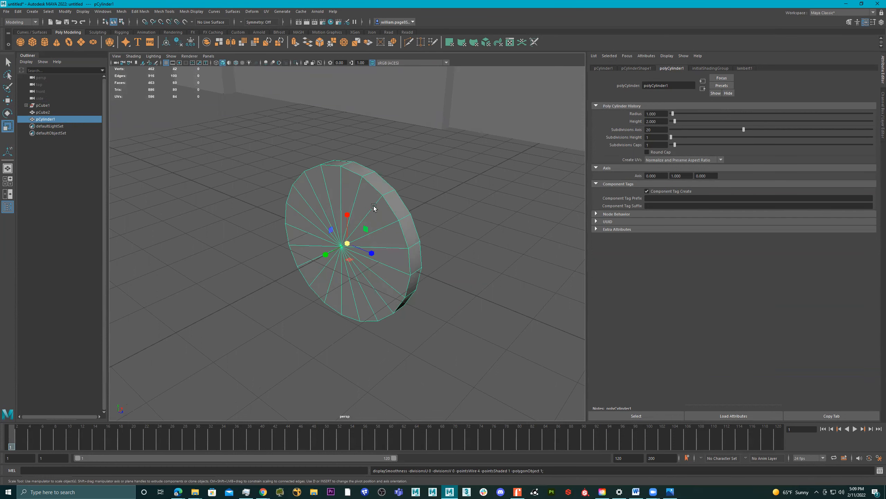
pyautogui.keyDown('alt'); pyautogui.moveTo(376, 207); pyautogui.dragTo(452, 192, button='middle'); pyautogui.keyUp('alt')
pyautogui.keyDown('alt'); pyautogui.moveTo(431, 193); pyautogui.dragTo(520, 193, button='right'); pyautogui.keyUp('alt')
pyautogui.keyDown('alt'); pyautogui.moveTo(519, 193); pyautogui.dragTo(435, 198, button='middle'); pyautogui.keyUp('alt')
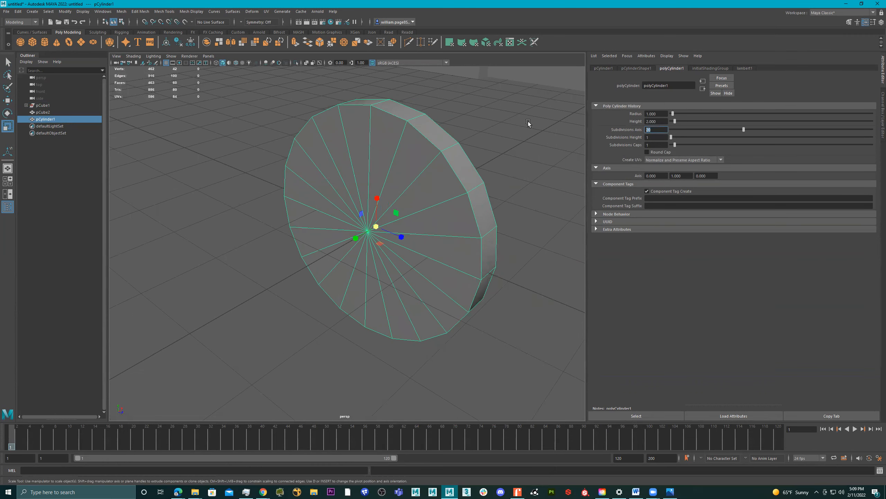
pyautogui.write('26')
pyautogui.press('Return')
pyautogui.keyDown('alt'); pyautogui.moveTo(338, 123); pyautogui.dragTo(426, 197); pyautogui.keyUp('alt')
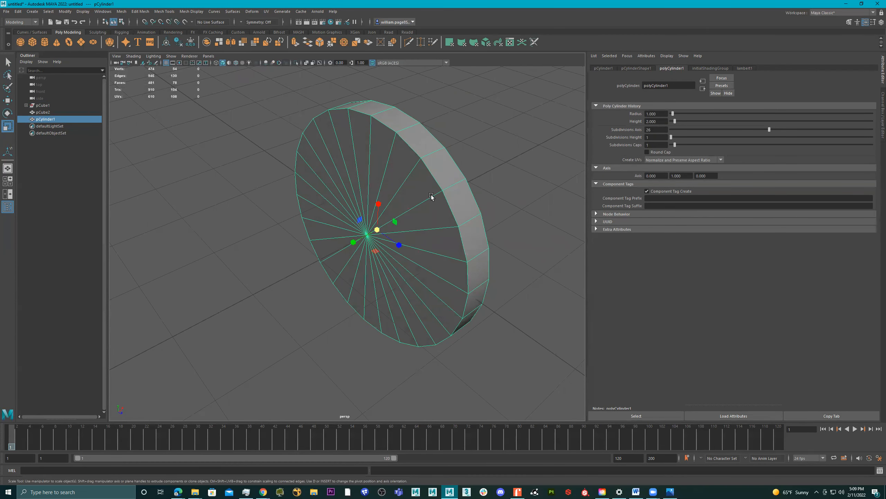
# Step: Bevel the circular rim edges of the disc and return to object selection
pyautogui.moveTo(420, 168); pyautogui.dragTo(528, 170, button='right')
pyautogui.doubleClick(431, 170)
pyautogui.moveTo(476, 259)
pyautogui.mouseDown()
pyautogui.moveTo(484, 255)
pyautogui.moveTo(470, 252)
pyautogui.mouseUp()
pyautogui.moveTo(423, 205); pyautogui.dragTo(458, 193, button='right')
pyautogui.keyDown('alt'); pyautogui.moveTo(499, 159); pyautogui.dragTo(443, 184, button='right'); pyautogui.keyUp('alt')
pyautogui.keyDown('alt'); pyautogui.moveTo(443, 183); pyautogui.dragTo(451, 189); pyautogui.keyUp('alt')
pyautogui.keyDown('alt'); pyautogui.moveTo(451, 188); pyautogui.dragTo(471, 176, button='middle'); pyautogui.keyUp('alt')
pyautogui.keyDown('alt'); pyautogui.moveTo(471, 176); pyautogui.dragTo(455, 193); pyautogui.keyUp('alt')
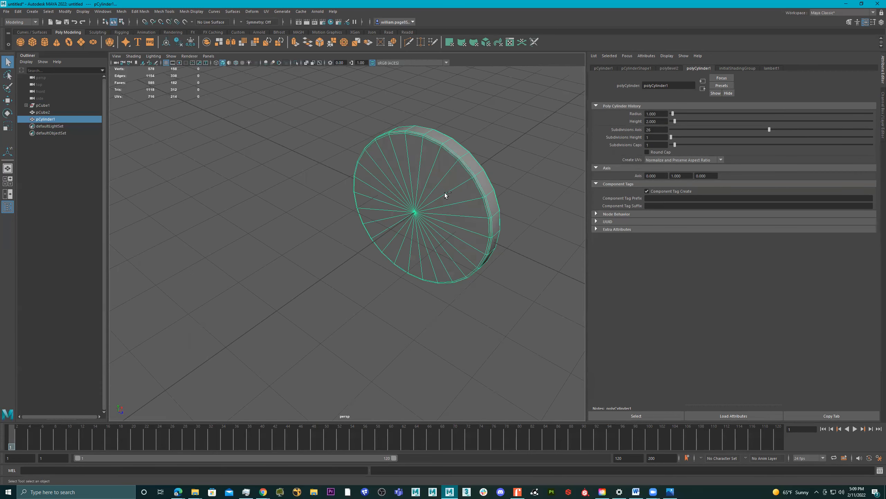
# Step: Duplicate the disc, move the copy out in front of the original and scale it smaller
pyautogui.hotkey('ctrl', 'd')
pyautogui.press('w')
pyautogui.moveTo(438, 197); pyautogui.dragTo(371, 183)
pyautogui.press('r')
pyautogui.press('w')
# Step: Thicken the smaller disc by moving the vertices at one end along its axis
pyautogui.rightClick(373, 182)
pyautogui.click(341, 179)
pyautogui.moveTo(313, 119); pyautogui.dragTo(373, 352)
pyautogui.moveTo(397, 231); pyautogui.dragTo(367, 234)
pyautogui.rightClick(357, 213)
# Step: Adjust the larger disc's position behind the smaller one
pyautogui.click(405, 227)
pyautogui.click(451, 218)
pyautogui.press('r')
pyautogui.press('w')
pyautogui.moveTo(453, 229); pyautogui.dragTo(460, 227)
pyautogui.click(391, 205)
pyautogui.keyDown('alt'); pyautogui.moveTo(390, 205); pyautogui.dragTo(449, 219); pyautogui.keyUp('alt')
# Step: Create a polygon cube and move it along X to sit in front of the smaller disc
pyautogui.click(35, 44)
pyautogui.scroll(-2, 306, 196)
pyautogui.keyDown('alt'); pyautogui.moveTo(306, 196); pyautogui.dragTo(338, 222); pyautogui.keyUp('alt')
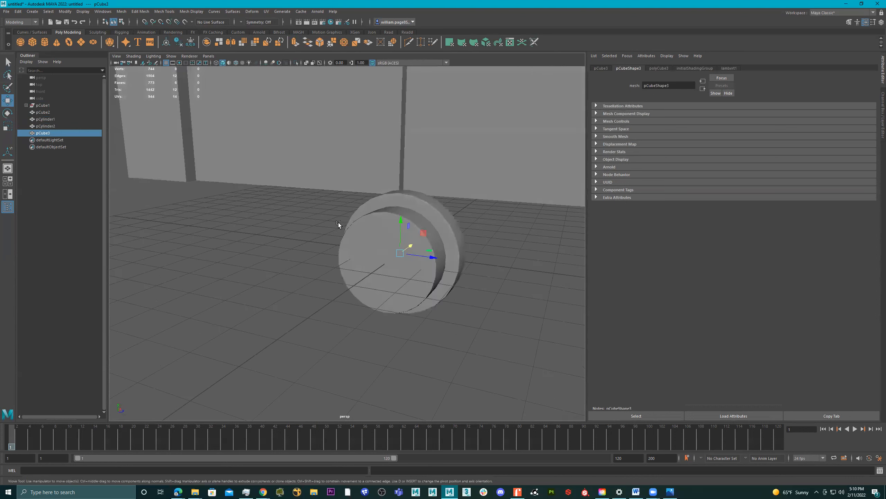
pyautogui.moveTo(410, 246)
pyautogui.mouseDown()
pyautogui.moveTo(372, 264)
pyautogui.moveTo(396, 264)
pyautogui.moveTo(384, 237)
pyautogui.moveTo(405, 240)
pyautogui.mouseUp()
pyautogui.scroll(3, 405, 239)
# Step: Extrude the cube's side face twice to form a long handle arm with a further end section
pyautogui.moveTo(462, 216); pyautogui.dragTo(463, 231, button='right')
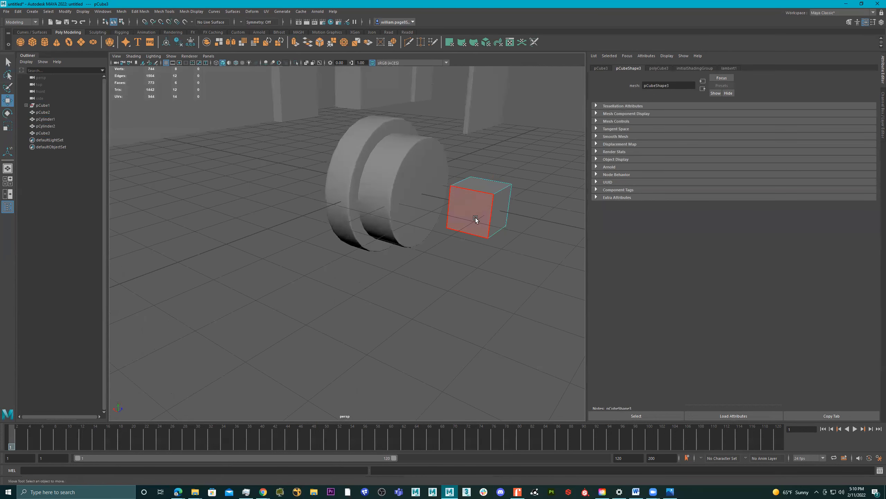
pyautogui.click(475, 220)
pyautogui.hotkey('ctrl', 'e')
pyautogui.keyDown('alt'); pyautogui.moveTo(461, 246); pyautogui.dragTo(329, 233); pyautogui.keyUp('alt')
pyautogui.hotkey('ctrl', 'e')
# Step: Select the four vertices at the handle arm's free end and scale them smaller
pyautogui.moveTo(329, 234); pyautogui.dragTo(296, 233, button='right')
pyautogui.moveTo(193, 132); pyautogui.dragTo(332, 270)
pyautogui.press('r')
pyautogui.moveTo(277, 174); pyautogui.dragTo(399, 206)
pyautogui.keyDown('alt'); pyautogui.moveTo(326, 192); pyautogui.dragTo(446, 324); pyautogui.keyUp('alt')
pyautogui.moveTo(446, 324); pyautogui.dragTo(414, 286)
# Step: Move the arm's end vertices toward the disc side and rotate them to bend the handle
pyautogui.press('e')
pyautogui.press('w')
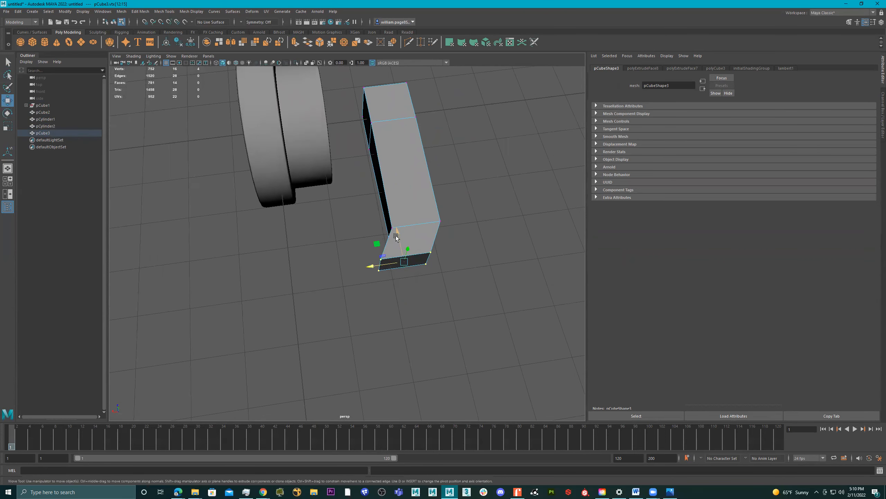
pyautogui.moveTo(399, 232); pyautogui.dragTo(410, 274)
pyautogui.moveTo(400, 305); pyautogui.dragTo(385, 320)
pyautogui.press('r')
pyautogui.press('e')
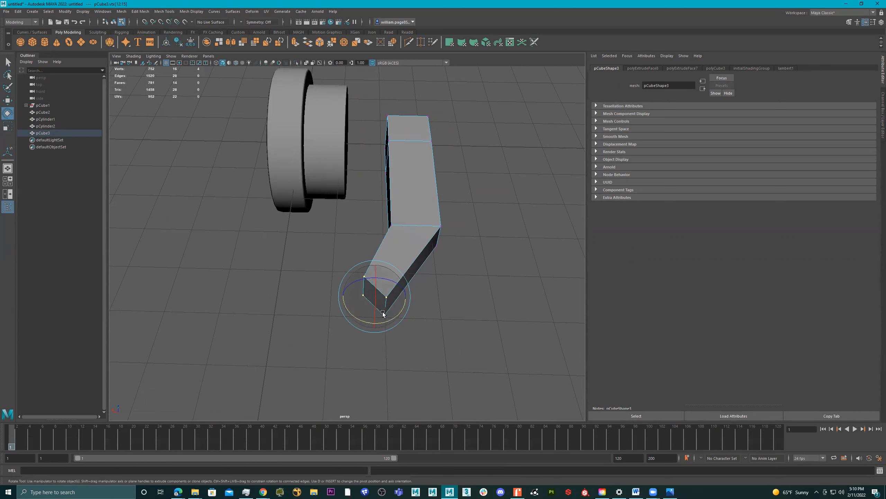
# Step: Extrude the handle's end face with a local Z translation of about 0.7
pyautogui.moveTo(375, 294); pyautogui.dragTo(445, 268, button='right')
pyautogui.moveTo(382, 317); pyautogui.dragTo(374, 314, button='right')
pyautogui.click(379, 303)
pyautogui.hotkey('ctrl', 'e')
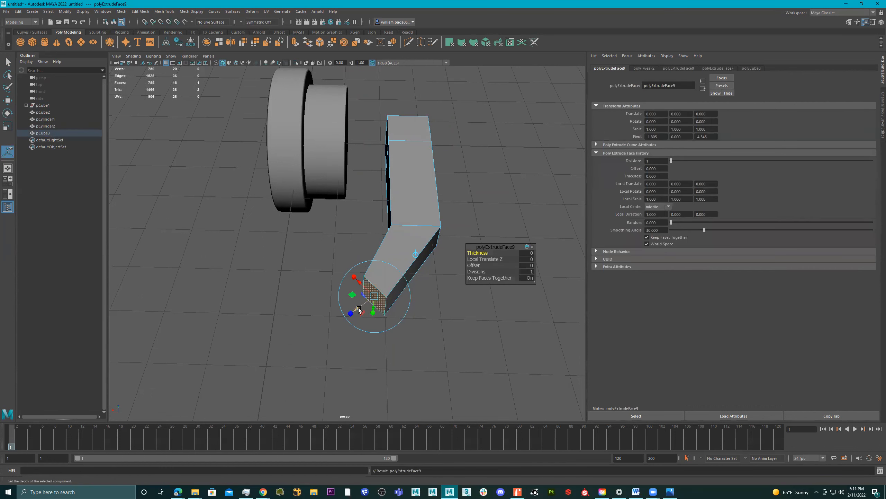
pyautogui.moveTo(359, 309); pyautogui.dragTo(349, 334)
pyautogui.press('r')
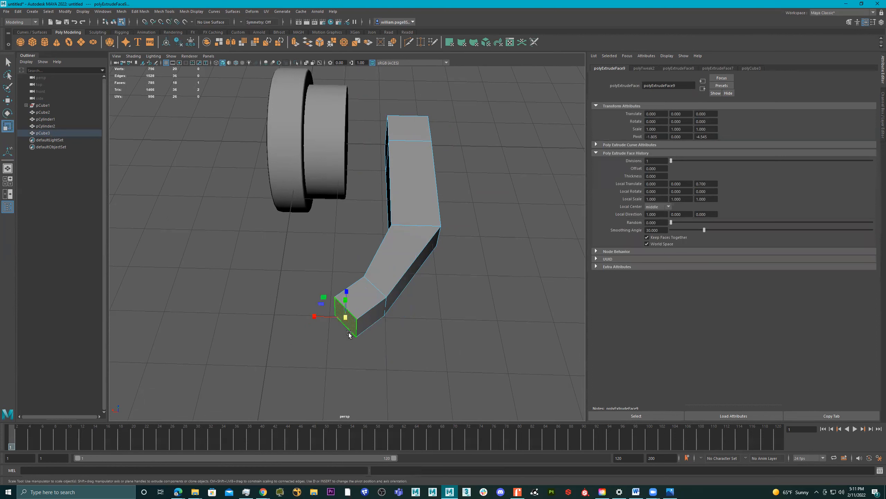
pyautogui.press('w')
pyautogui.keyDown('alt'); pyautogui.moveTo(360, 313); pyautogui.dragTo(344, 251); pyautogui.keyUp('alt')
pyautogui.press('r')
# Step: Examine the handle from several angles, comparing its smooth preview with the unsmoothed mesh
pyautogui.moveTo(344, 251); pyautogui.dragTo(397, 201, button='right')
pyautogui.keyDown('alt'); pyautogui.moveTo(398, 201); pyautogui.dragTo(378, 240); pyautogui.keyUp('alt')
pyautogui.keyDown('alt'); pyautogui.moveTo(326, 270); pyautogui.dragTo(353, 250, button='middle'); pyautogui.keyUp('alt')
pyautogui.moveTo(312, 254); pyautogui.dragTo(327, 188, button='right')
pyautogui.keyDown('alt'); pyautogui.moveTo(366, 258); pyautogui.dragTo(391, 240); pyautogui.keyUp('alt')
pyautogui.press('3')
pyautogui.press('1')
pyautogui.keyDown('alt'); pyautogui.moveTo(390, 241); pyautogui.dragTo(425, 245, button='middle'); pyautogui.keyUp('alt')
pyautogui.press('3')
pyautogui.press('1')
pyautogui.press('3')
pyautogui.press('1')
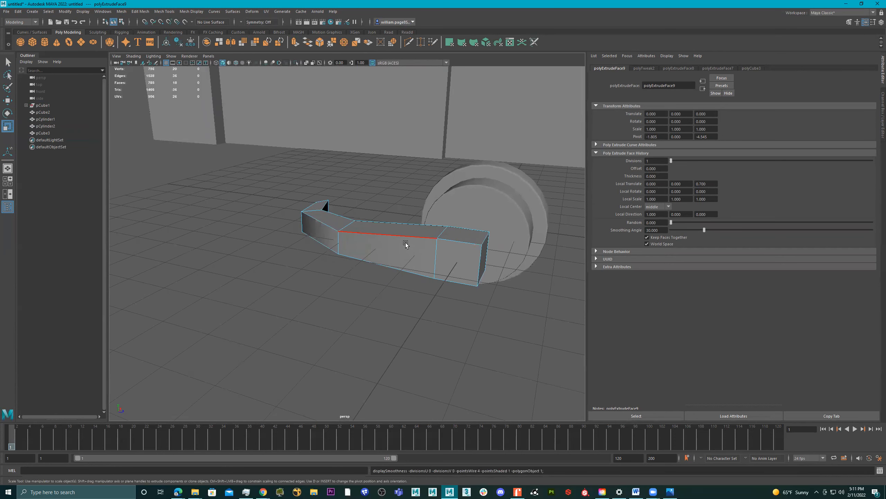
# Step: Compare the handle arm's smooth preview with its unsmoothed mesh, and select the arm as an object and apply Smooth
pyautogui.press('3')
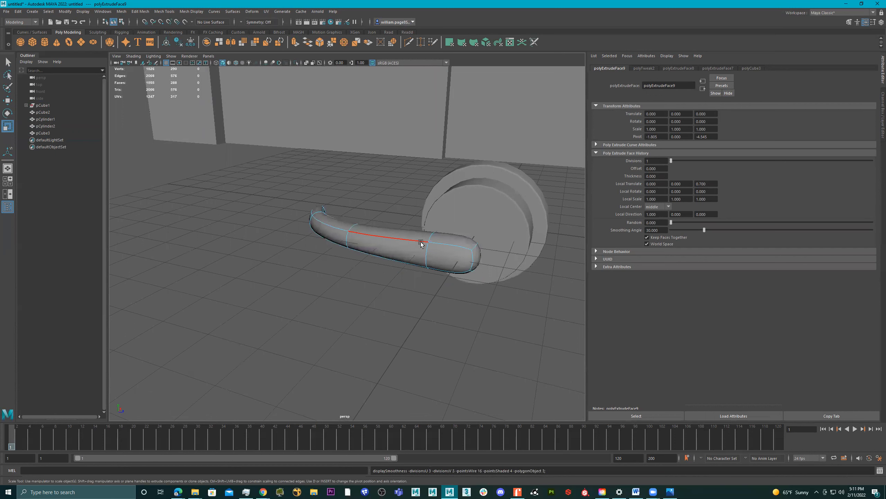
pyautogui.press('1')
pyautogui.press('3')
pyautogui.press('1')
pyautogui.keyDown('alt'); pyautogui.moveTo(423, 249); pyautogui.dragTo(407, 248); pyautogui.keyUp('alt')
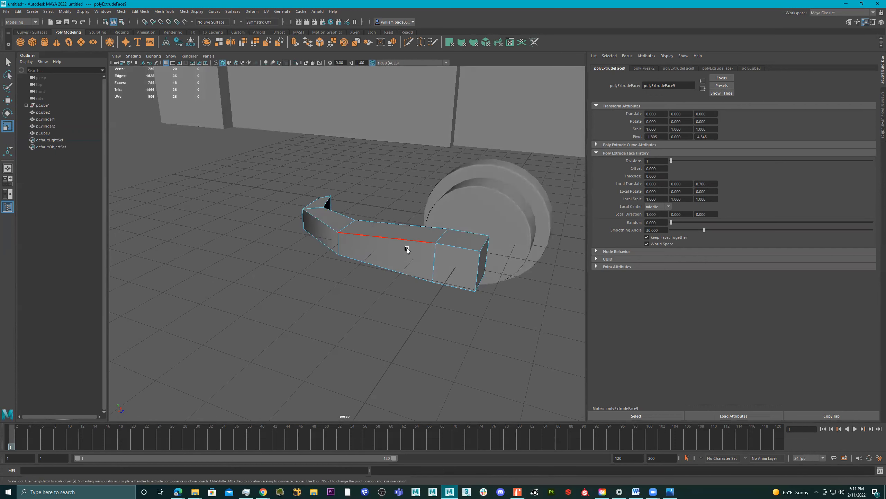
pyautogui.keyDown('shift'); pyautogui.rightClick(408, 247); pyautogui.keyUp('shift')
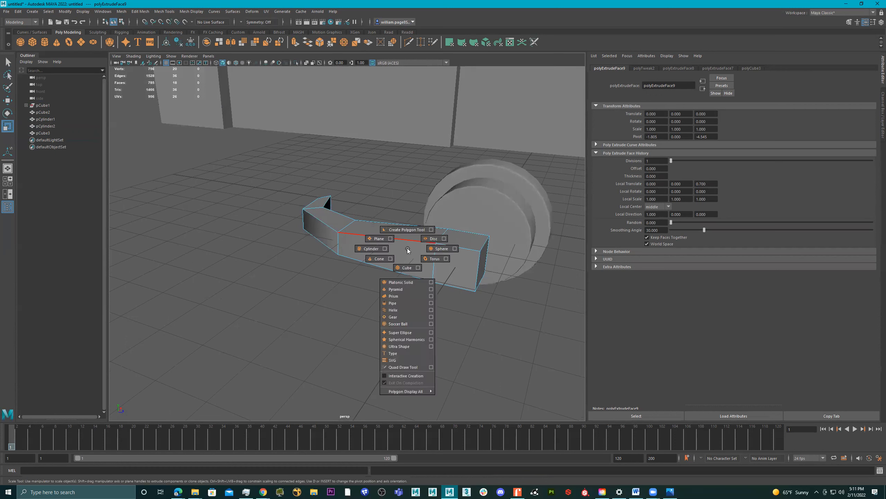
pyautogui.press('3')
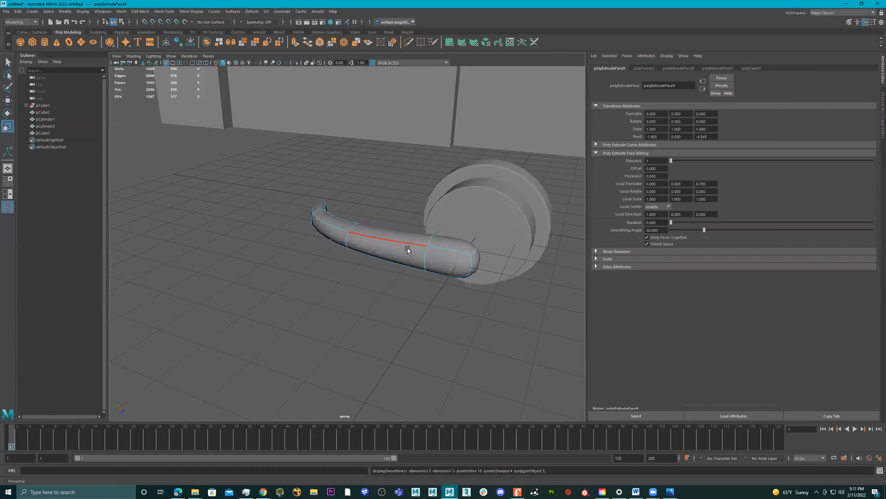
pyautogui.keyDown('shift'); pyautogui.rightClick(407, 248); pyautogui.keyUp('shift')
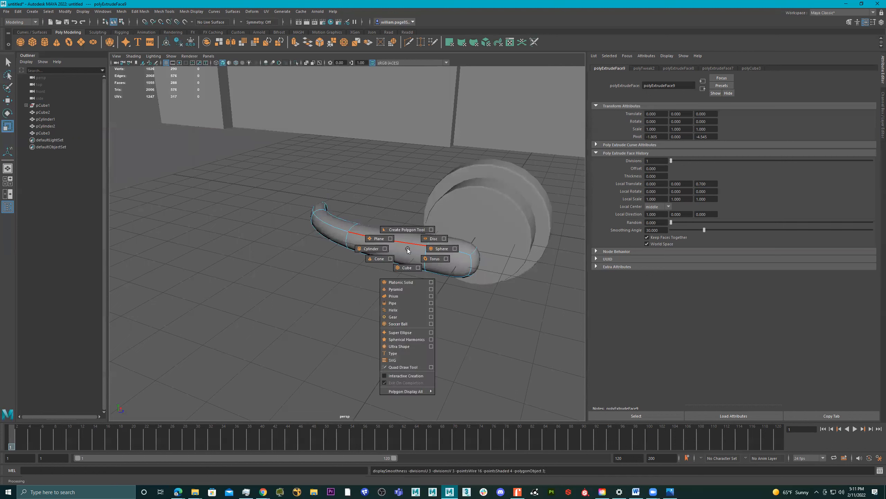
pyautogui.moveTo(412, 243); pyautogui.dragTo(398, 184, button='right')
pyautogui.click(408, 232)
pyautogui.keyDown('shift'); pyautogui.moveTo(404, 214); pyautogui.dragTo(395, 253, button='right'); pyautogui.keyUp('shift')
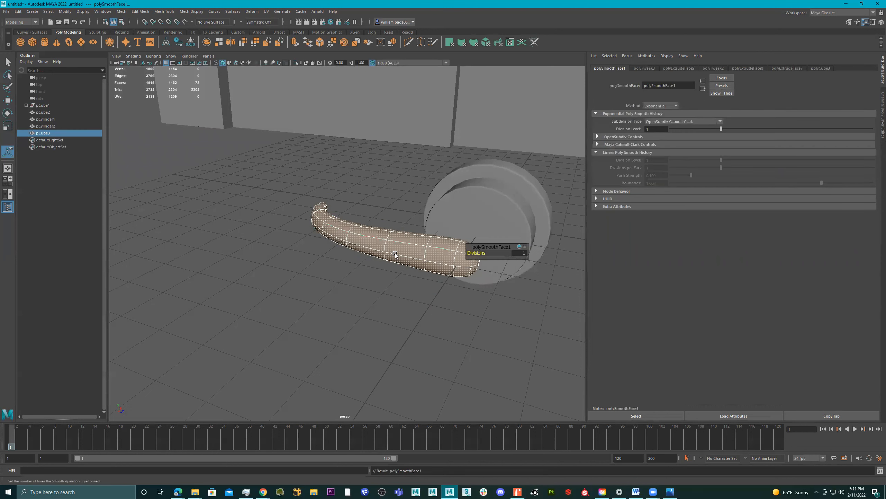
# Step: Set the handle arm's smoothing divisions to 2 and show its smooth preview
pyautogui.keyDown('alt'); pyautogui.moveTo(395, 253); pyautogui.dragTo(361, 229); pyautogui.keyUp('alt')
pyautogui.keyDown('alt'); pyautogui.moveTo(361, 228); pyautogui.dragTo(478, 258, button='right'); pyautogui.keyUp('alt')
pyautogui.moveTo(479, 253); pyautogui.dragTo(480, 253)
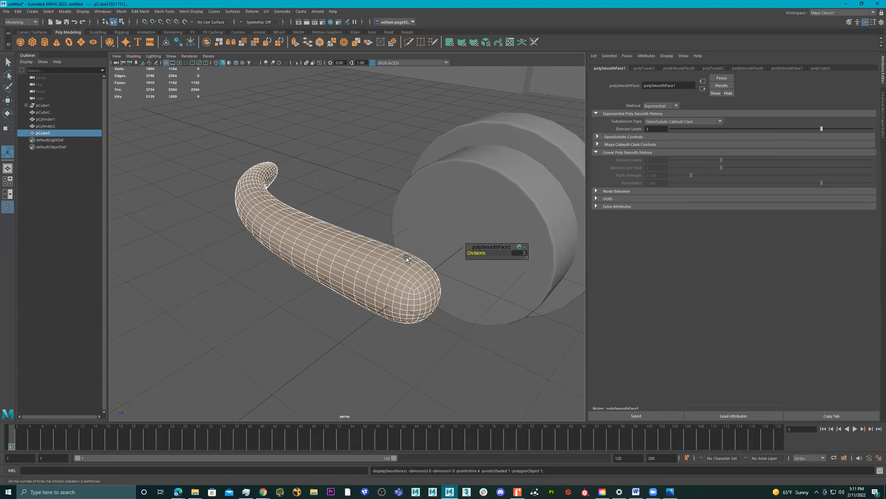
pyautogui.press('1')
pyautogui.press('3')
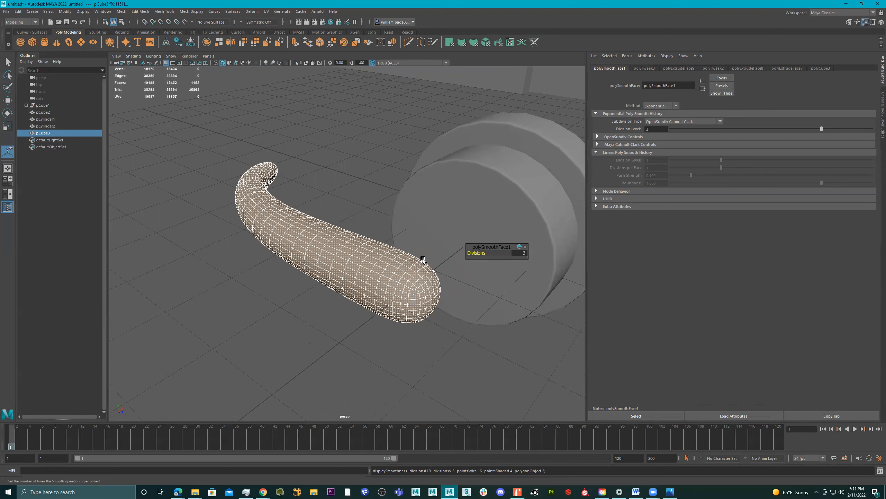
pyautogui.press('1')
pyautogui.moveTo(481, 253); pyautogui.dragTo(389, 254)
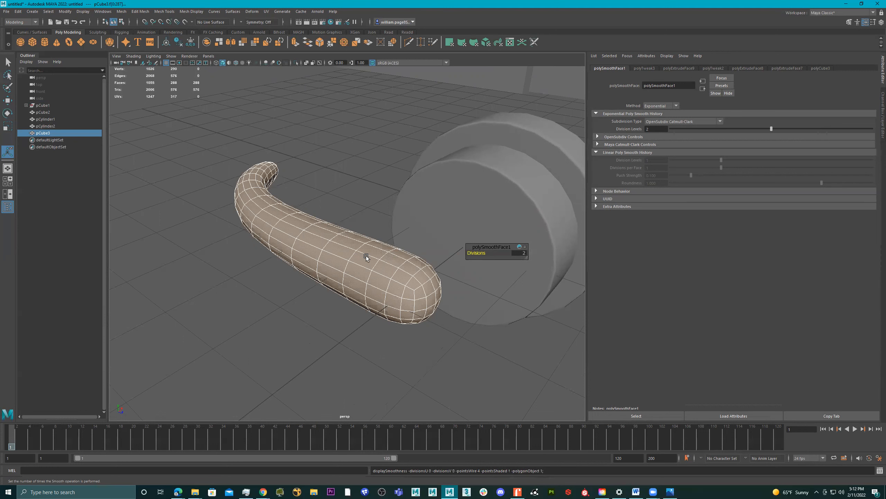
pyautogui.press('3')
pyautogui.press('q')
# Step: Duplicate the smaller disc, move the copy toward the handle arm and scale it down into a thin connecting shaft
pyautogui.keyDown('alt'); pyautogui.moveTo(363, 197); pyautogui.dragTo(342, 305); pyautogui.keyUp('alt')
pyautogui.click(364, 197)
pyautogui.click(387, 255)
pyautogui.press('w')
pyautogui.click(440, 287)
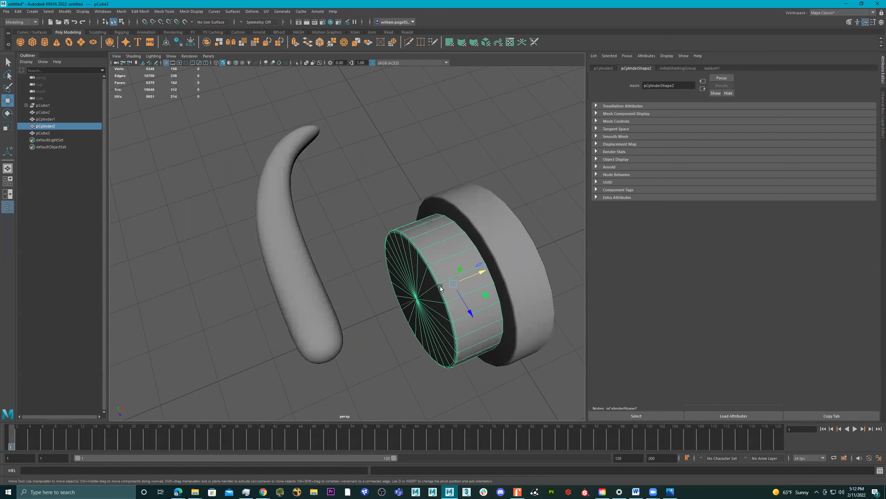
pyautogui.hotkey('ctrl', 'd')
pyautogui.moveTo(480, 273); pyautogui.dragTo(384, 322)
pyautogui.press('r')
pyautogui.moveTo(309, 326); pyautogui.dragTo(245, 331)
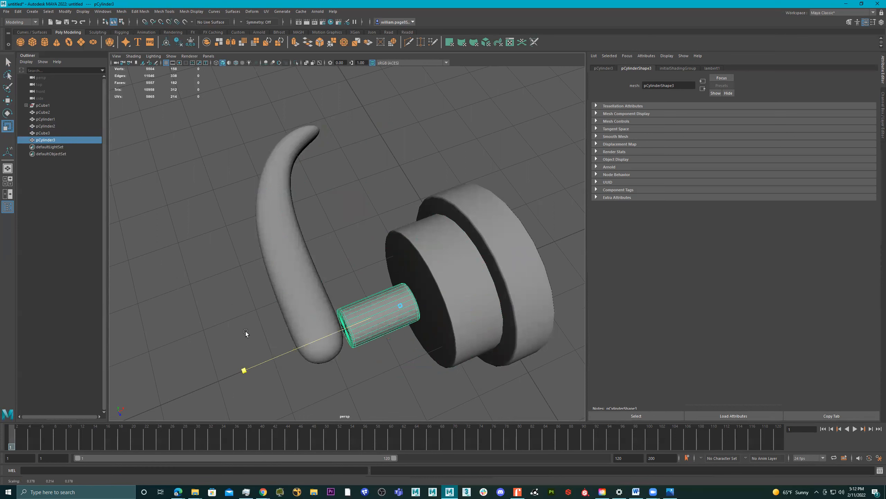
pyautogui.press('w')
pyautogui.moveTo(432, 293); pyautogui.dragTo(426, 296)
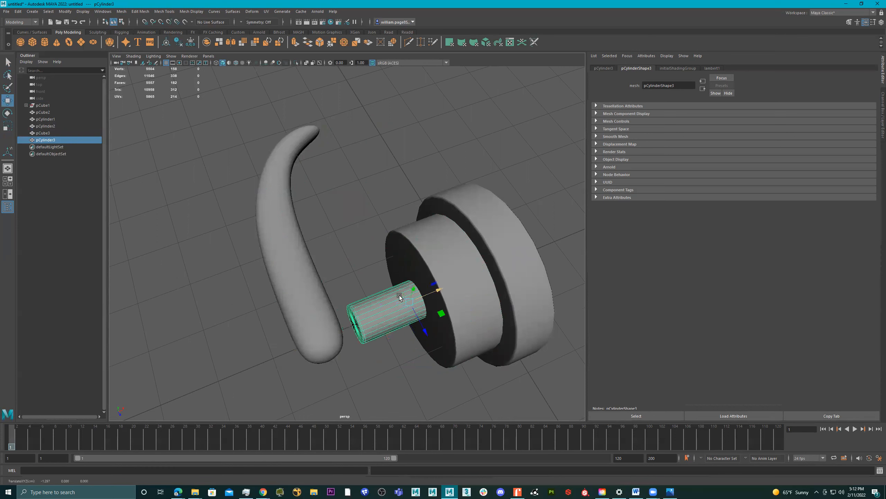
# Step: Move the handle arm so its thick end meets the outer end of the connecting shaft
pyautogui.click(316, 294)
pyautogui.moveTo(340, 333); pyautogui.dragTo(438, 280)
pyautogui.moveTo(461, 251); pyautogui.dragTo(392, 262)
# Step: Combine the handle arm, connecting shaft and both discs into one mesh
pyautogui.scroll(-2, 392, 262)
pyautogui.keyDown('alt'); pyautogui.moveTo(408, 226); pyautogui.dragTo(278, 277); pyautogui.keyUp('alt')
pyautogui.keyDown('shift'); pyautogui.rightClick(374, 234); pyautogui.keyUp('shift')
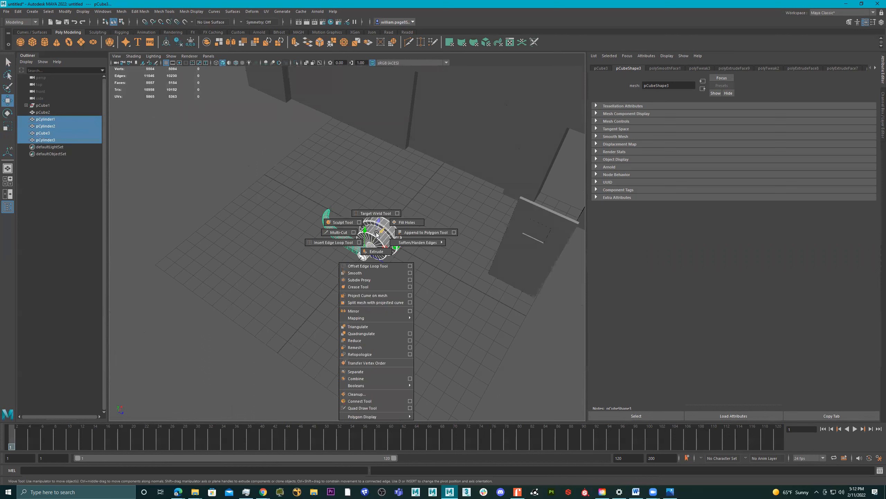
pyautogui.keyDown('alt'); pyautogui.moveTo(424, 233); pyautogui.dragTo(418, 232); pyautogui.keyUp('alt')
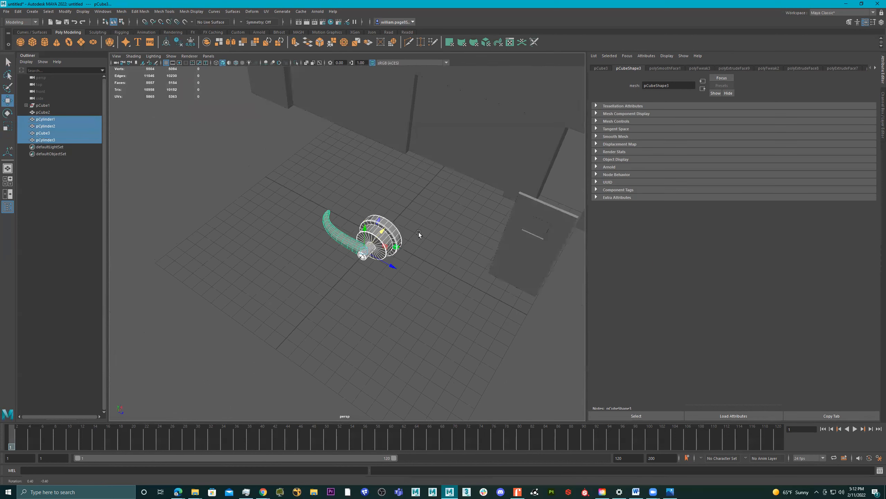
pyautogui.keyDown('shift'); pyautogui.rightClick(371, 224); pyautogui.keyUp('shift')
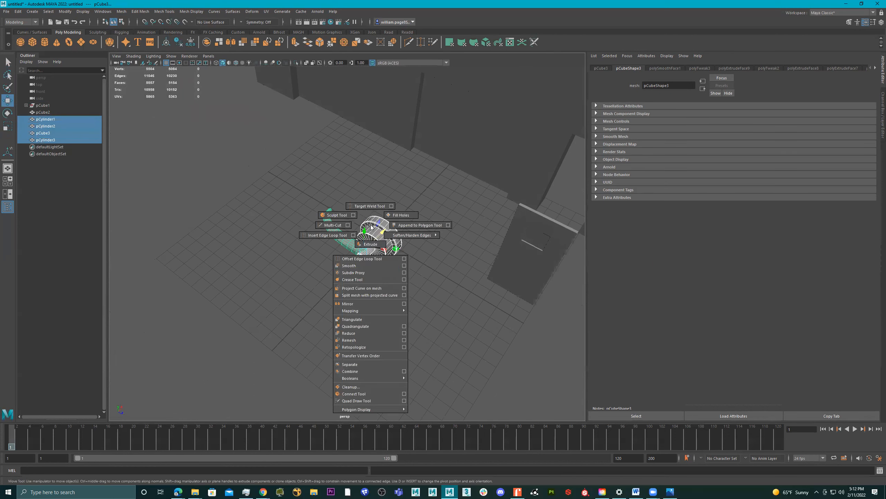
pyautogui.click(369, 370)
# Step: Move the combined handle along Z to about 9.05 and scale it uniformly to about 0.45
pyautogui.moveTo(386, 254); pyautogui.dragTo(491, 313)
pyautogui.keyDown('alt'); pyautogui.moveTo(492, 313); pyautogui.dragTo(501, 267); pyautogui.keyUp('alt')
pyautogui.press('r')
pyautogui.moveTo(502, 267); pyautogui.dragTo(429, 264, button='middle')
# Step: In the front view, scale the handle uniformly to 0.13 and move it beside the door at about X 2.56, Y 3.24
pyautogui.press('space')
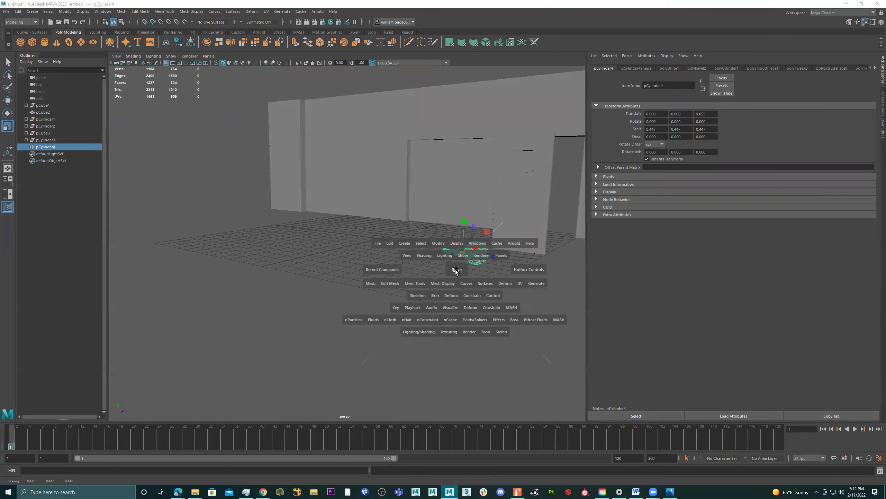
pyautogui.press('space')
pyautogui.scroll(6, 299, 255)
pyautogui.moveTo(313, 243); pyautogui.dragTo(269, 263)
pyautogui.press('w')
pyautogui.moveTo(314, 244); pyautogui.dragTo(405, 129)
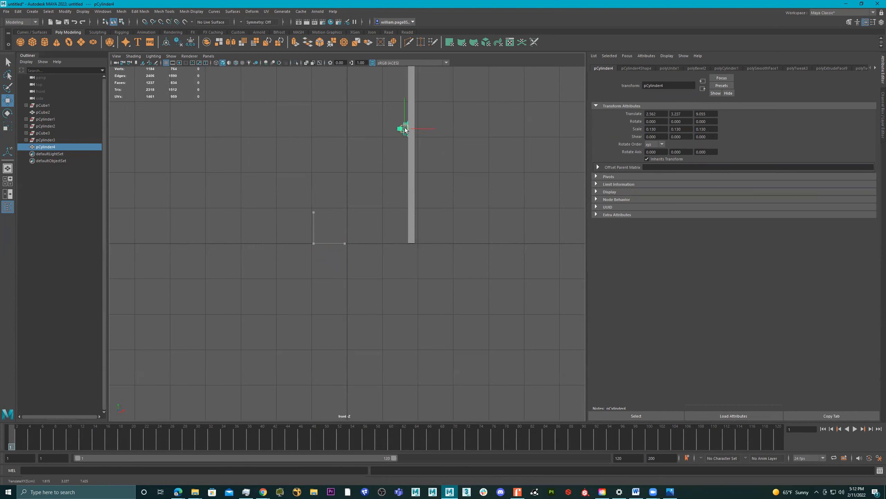
# Step: In the perspective view, fit the handle against the door near its free edge, at about X 2.51, Z 12.97
pyautogui.press('space')
pyautogui.press('space')
pyautogui.keyDown('alt'); pyautogui.moveTo(485, 154); pyautogui.dragTo(397, 203); pyautogui.keyUp('alt')
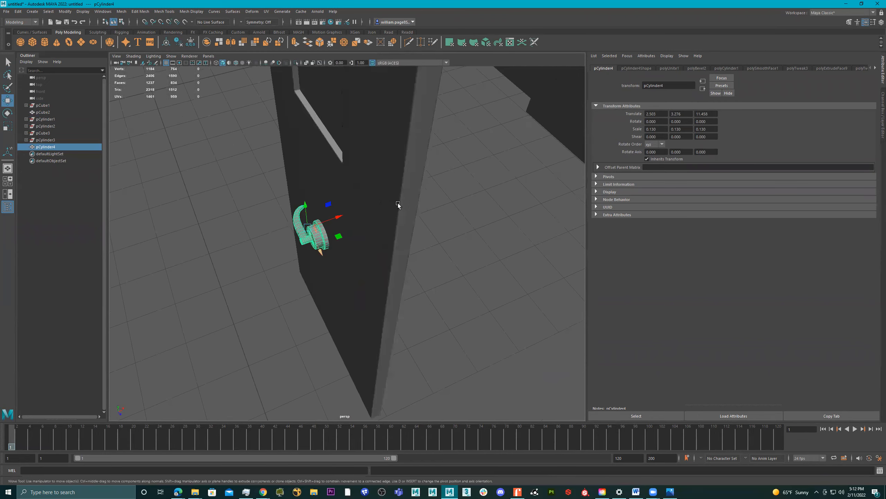
pyautogui.moveTo(344, 218); pyautogui.dragTo(404, 214)
pyautogui.moveTo(421, 179); pyautogui.dragTo(327, 205)
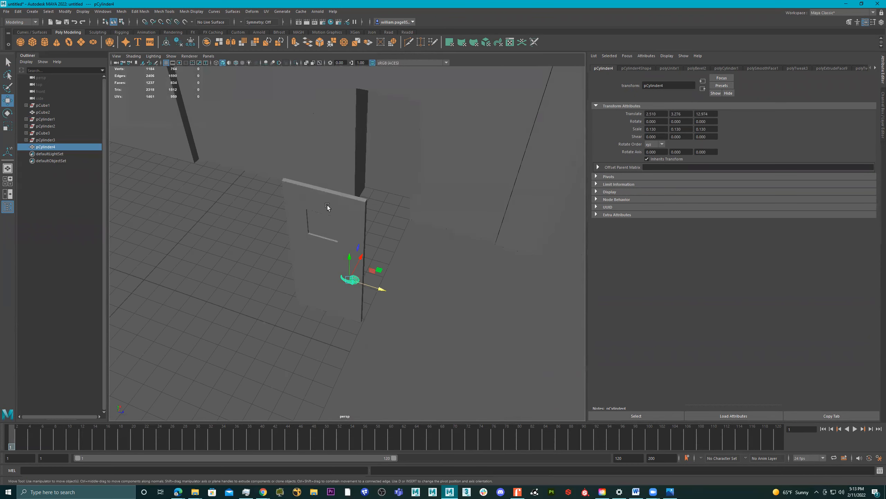
# Step: Select the door, its window pane and the handle, and delete their construction history
pyautogui.click(327, 205)
pyautogui.click(27, 105)
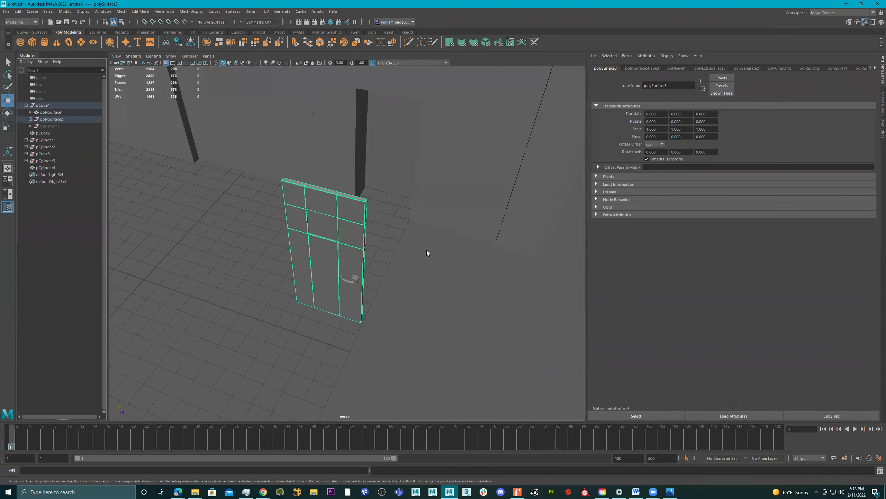
pyautogui.keyDown('alt'); pyautogui.moveTo(426, 250); pyautogui.dragTo(376, 280); pyautogui.keyUp('alt')
pyautogui.moveTo(391, 334); pyautogui.dragTo(266, 265)
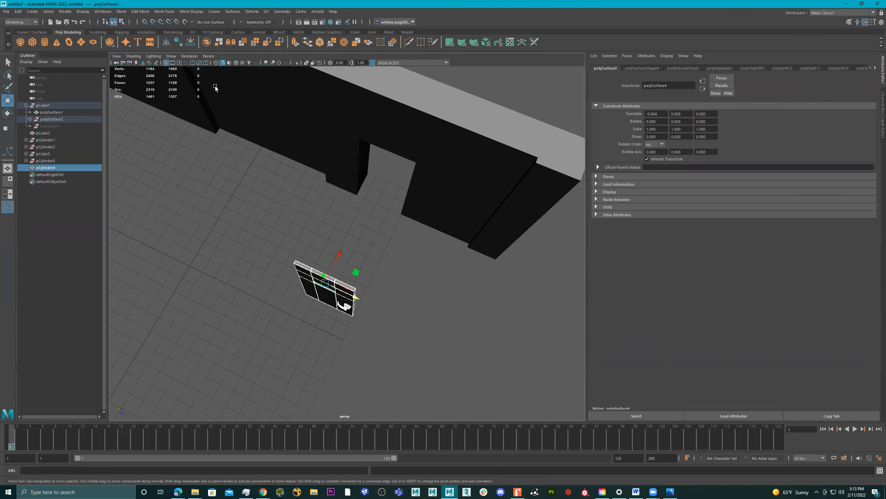
pyautogui.click(178, 42)
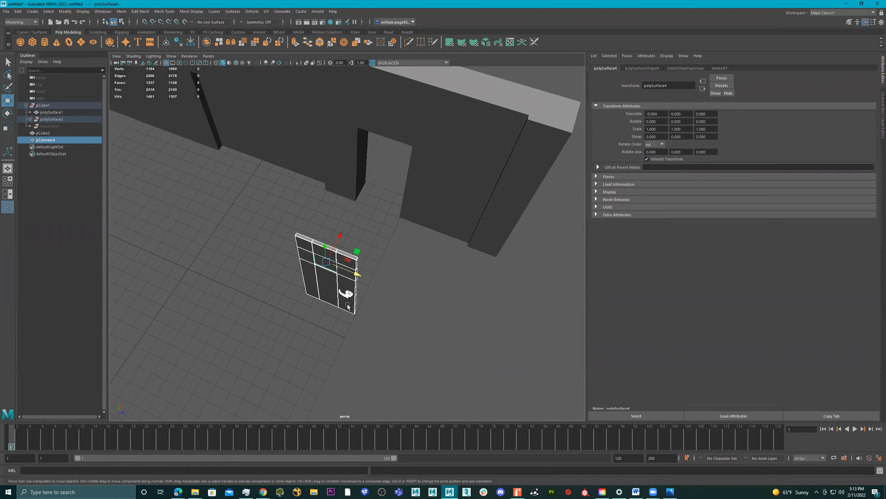
# Step: Rename the door mesh as door and move it out of its parent groups to the scene's top level
pyautogui.click(308, 290)
pyautogui.keyDown('alt'); pyautogui.moveTo(332, 297); pyautogui.dragTo(325, 278); pyautogui.keyUp('alt')
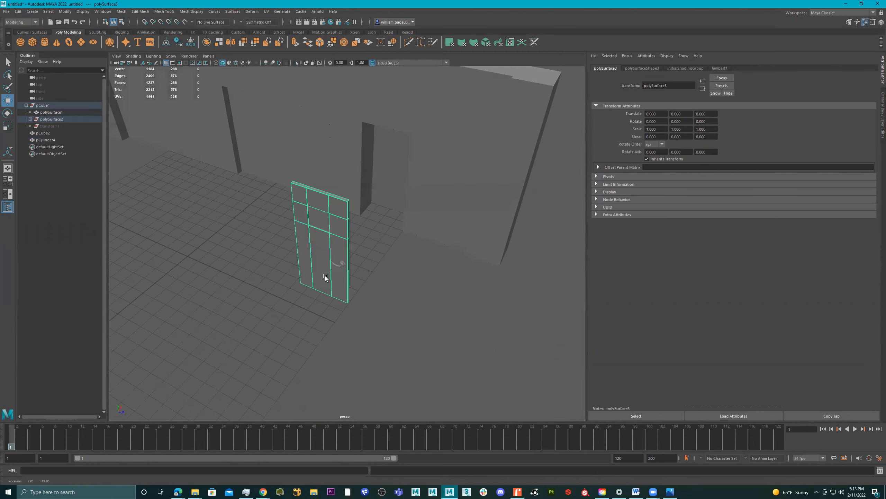
pyautogui.click(30, 119)
pyautogui.doubleClick(64, 126)
pyautogui.write('doo')
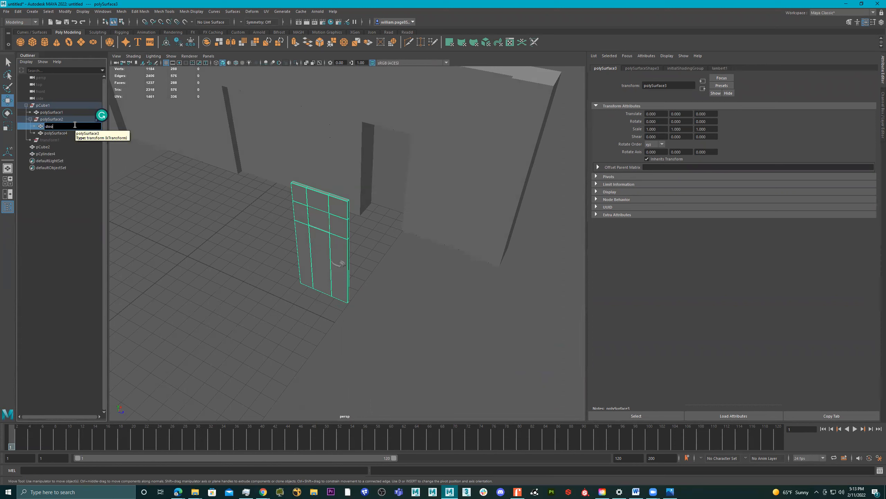
pyautogui.write('r')
pyautogui.press('Return')
pyautogui.moveTo(51, 101); pyautogui.dragTo(52, 100)
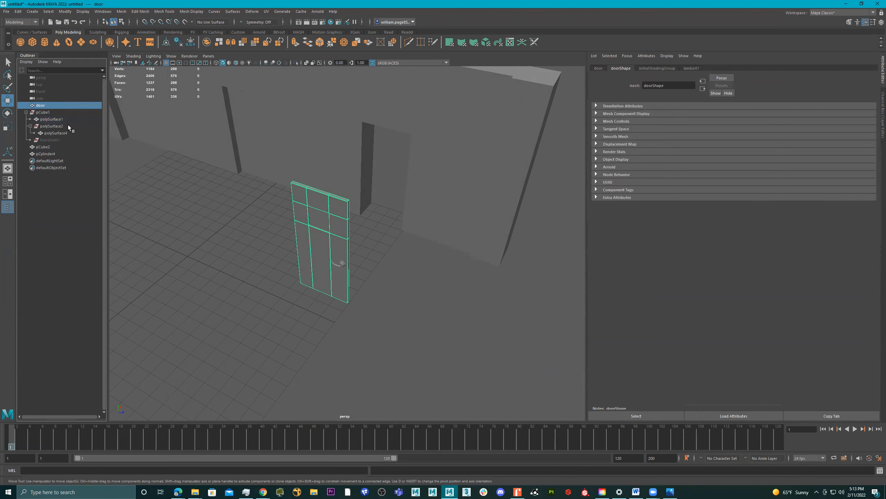
# Step: Rename the door's window pane as door_windoe and move it out of its parent groups to the top level
pyautogui.click(318, 221)
pyautogui.doubleClick(45, 133)
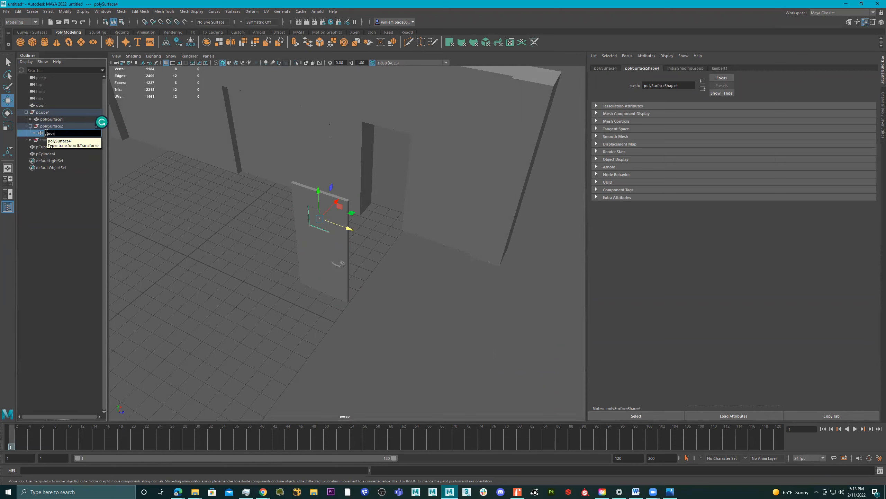
pyautogui.write('door_windoe')
pyautogui.press('Return')
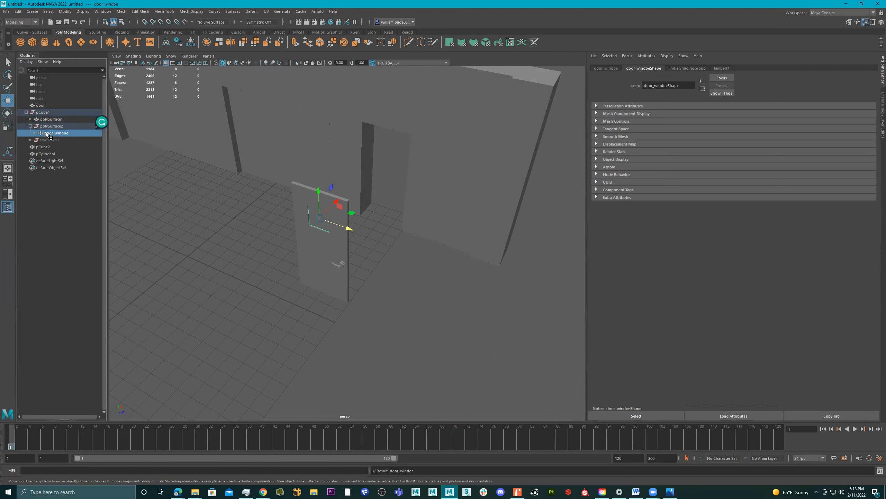
pyautogui.doubleClick(70, 133)
pyautogui.click(45, 220)
pyautogui.click(55, 134)
pyautogui.moveTo(54, 107); pyautogui.dragTo(54, 102)
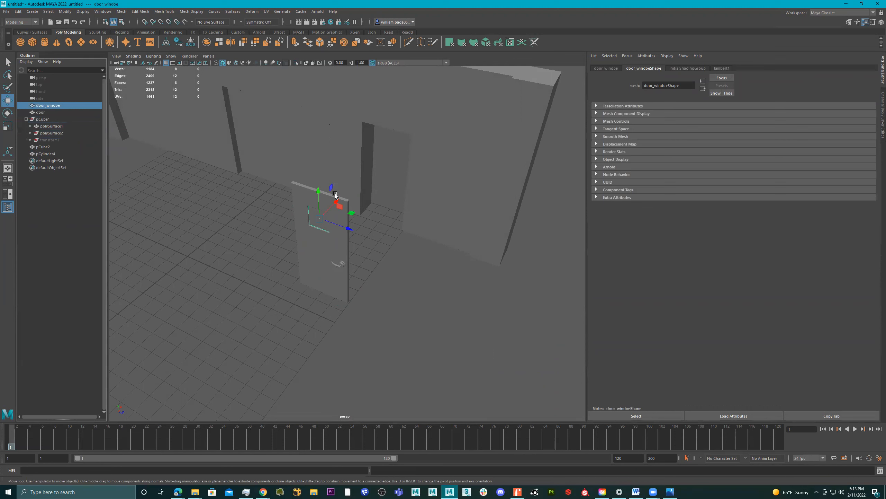
# Step: Rename the combined handle mesh as door_handle
pyautogui.click(343, 263)
pyautogui.doubleClick(56, 154)
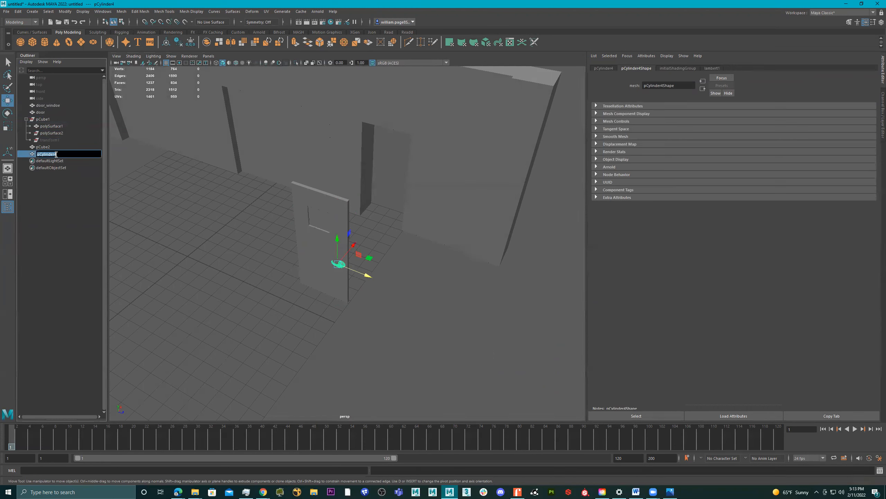
pyautogui.write('door handle')
pyautogui.press('Return')
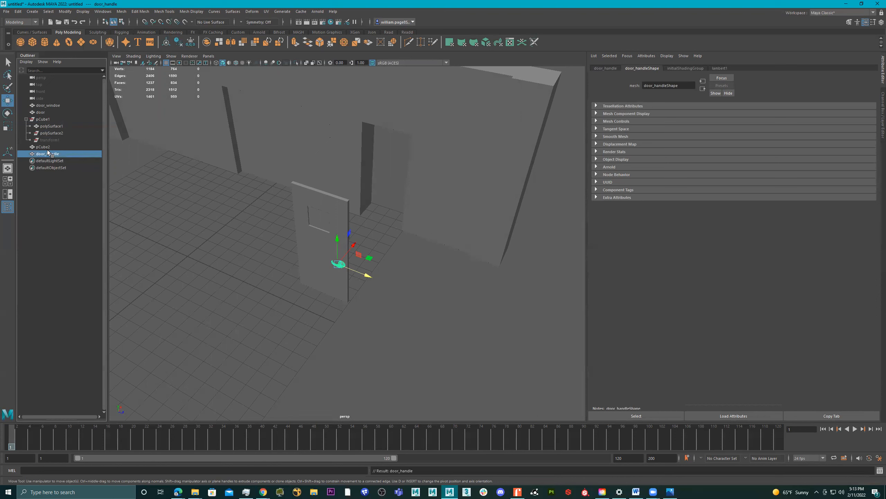
# Step: Group the door, window pane and handle, and name the group door_GRP
pyautogui.moveTo(50, 136); pyautogui.dragTo(53, 103)
pyautogui.click(41, 119)
pyautogui.keyDown('shift'); pyautogui.click(47, 105); pyautogui.keyUp('shift')
pyautogui.hotkey('ctrl', 'g')
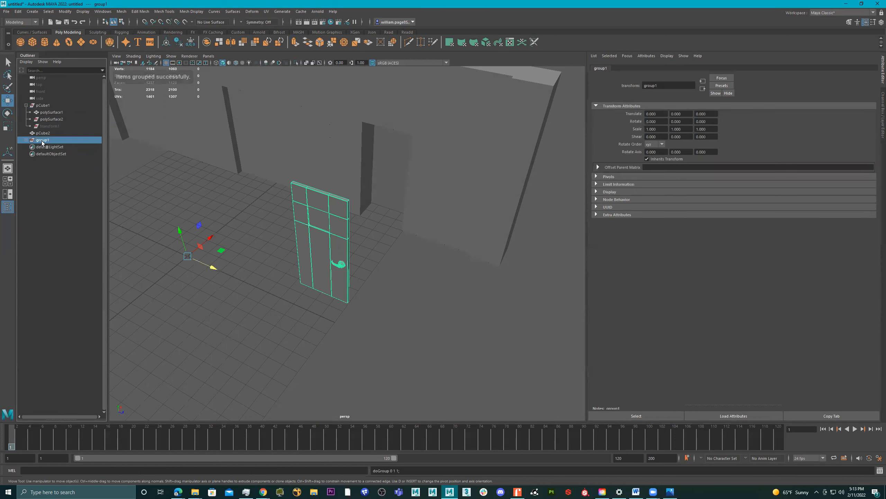
pyautogui.doubleClick(43, 140)
pyautogui.write('door_GRP')
pyautogui.press('Return')
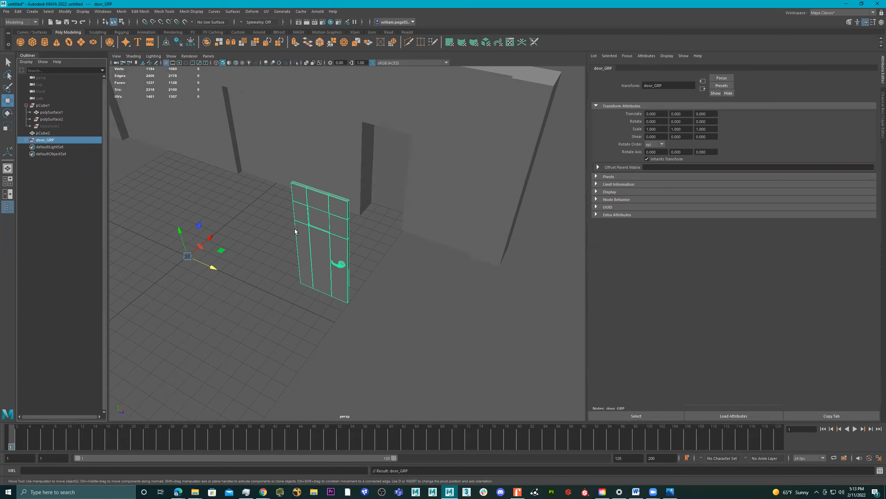
# Step: Center the door group's pivot and move the group into the wall's doorway
pyautogui.scroll(1, 337, 245)
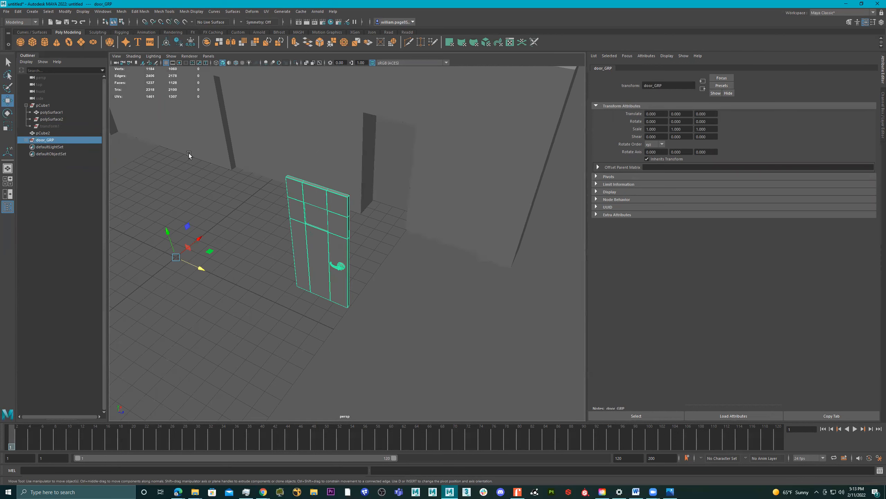
pyautogui.click(168, 45)
pyautogui.scroll(-2, 327, 185)
pyautogui.keyDown('alt'); pyautogui.moveTo(327, 185); pyautogui.dragTo(262, 184); pyautogui.keyUp('alt')
pyautogui.moveTo(312, 213); pyautogui.dragTo(432, 202)
pyautogui.moveTo(373, 206)
pyautogui.keyDown('alt'); pyautogui.mouseDown()
pyautogui.moveTo(405, 190)
pyautogui.moveTo(443, 221)
pyautogui.moveTo(412, 243)
pyautogui.moveTo(370, 234)
pyautogui.moveTo(375, 222)
pyautogui.mouseUp(); pyautogui.keyUp('alt')
# Step: Select all edges of the wall, bevel them with a fraction of 0.4 and more segments, and return to object mode
pyautogui.click(443, 199)
pyautogui.rightClick(365, 210)
pyautogui.moveTo(364, 210); pyautogui.dragTo(358, 144, button='right')
pyautogui.moveTo(534, 134); pyautogui.dragTo(111, 367)
pyautogui.keyDown('alt'); pyautogui.moveTo(331, 263); pyautogui.dragTo(438, 259); pyautogui.keyUp('alt')
pyautogui.keyDown('shift'); pyautogui.moveTo(438, 259); pyautogui.dragTo(466, 259, button='right'); pyautogui.keyUp('shift')
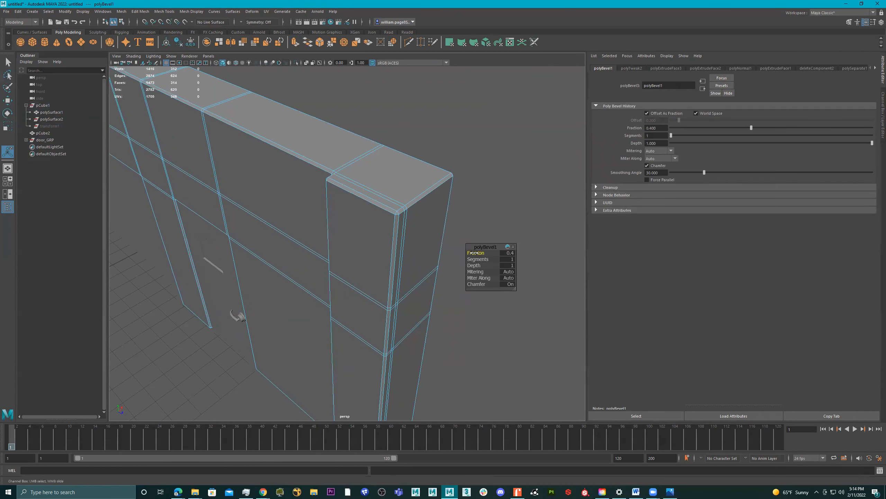
pyautogui.moveTo(476, 260); pyautogui.dragTo(486, 259)
pyautogui.keyDown('alt'); pyautogui.moveTo(376, 233); pyautogui.dragTo(420, 206); pyautogui.keyUp('alt')
pyautogui.moveTo(421, 208); pyautogui.dragTo(545, 104, button='right')
# Step: Select the freestanding box in front of the wall's large opening for moving
pyautogui.scroll(-3, 376, 192)
pyautogui.keyDown('alt'); pyautogui.moveTo(311, 263); pyautogui.dragTo(211, 295); pyautogui.keyUp('alt')
pyautogui.press('w')
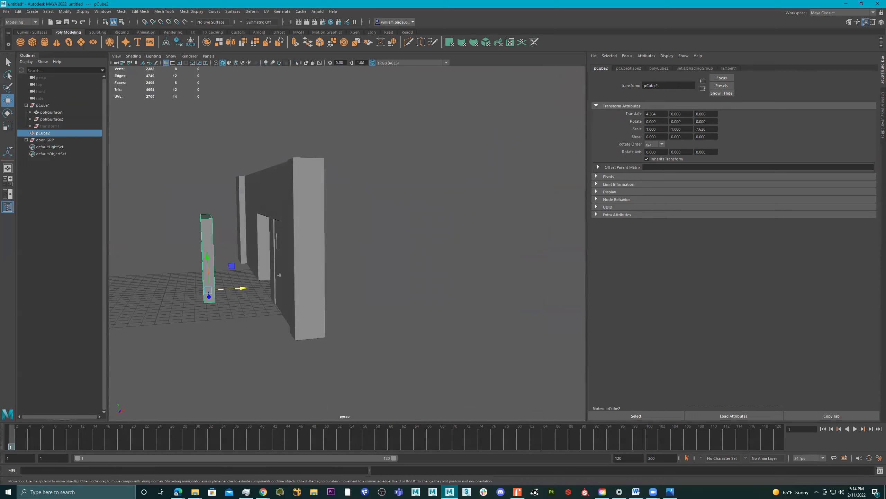
# Step: Switch to the browser and examine a photo from the image results for roll-down door graffiti as shutter reference
pyautogui.hotkey('alt', 'Tab')
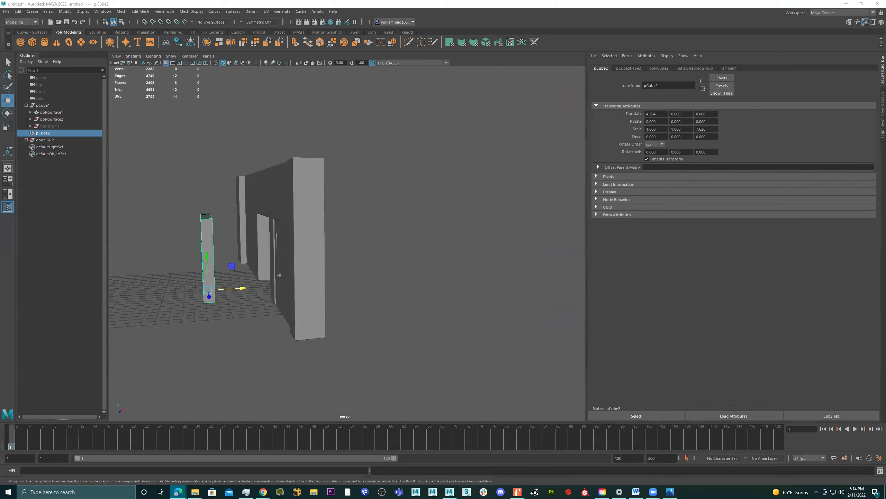
pyautogui.press('super+shift+Left')
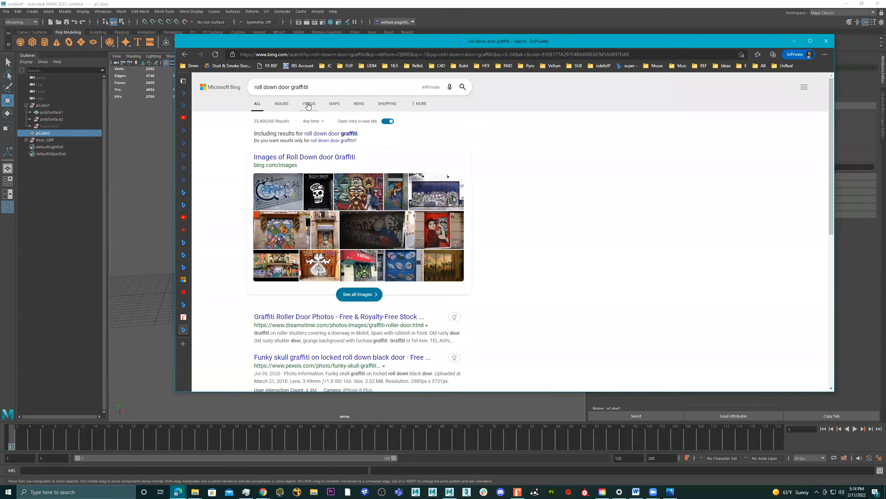
pyautogui.click(290, 104)
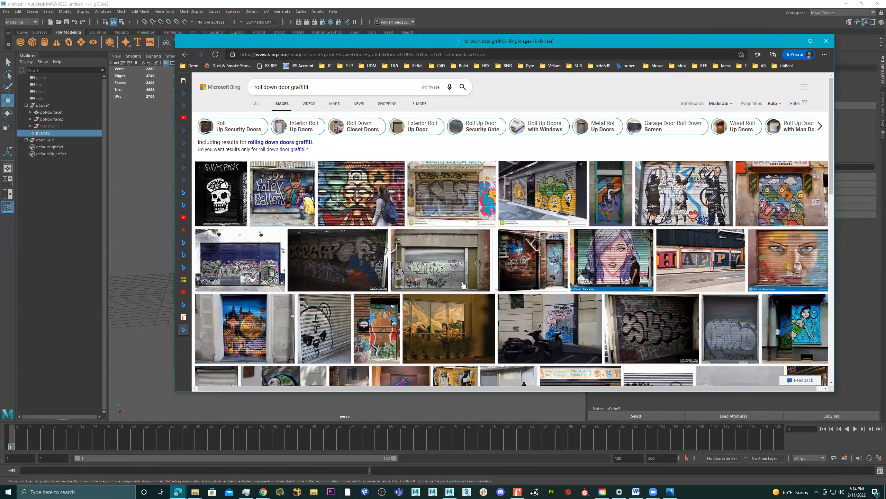
pyautogui.click(425, 271)
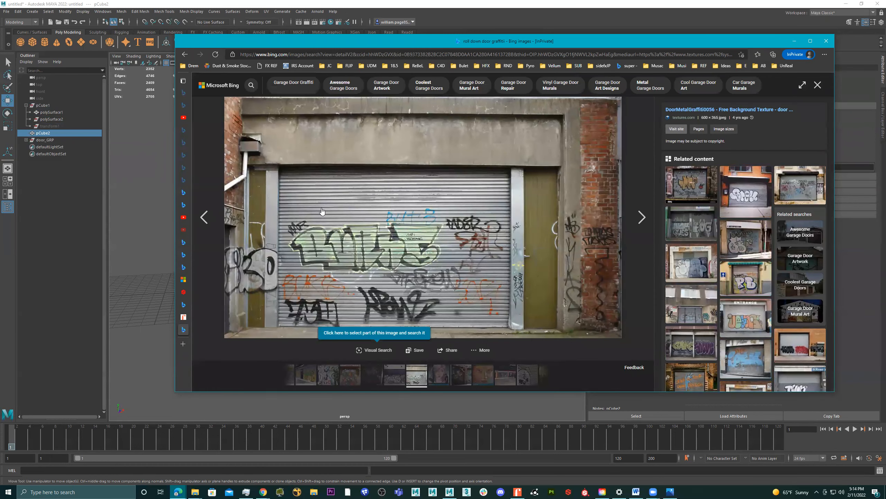
pyautogui.moveTo(429, 42); pyautogui.dragTo(885, 70)
# Step: Delete the freestanding box's faces except one large flat face and return to object mode
pyautogui.keyDown('alt'); pyautogui.moveTo(220, 194); pyautogui.dragTo(388, 206); pyautogui.keyUp('alt')
pyautogui.keyDown('alt'); pyautogui.moveTo(387, 206); pyautogui.dragTo(413, 218, button='right'); pyautogui.keyUp('alt')
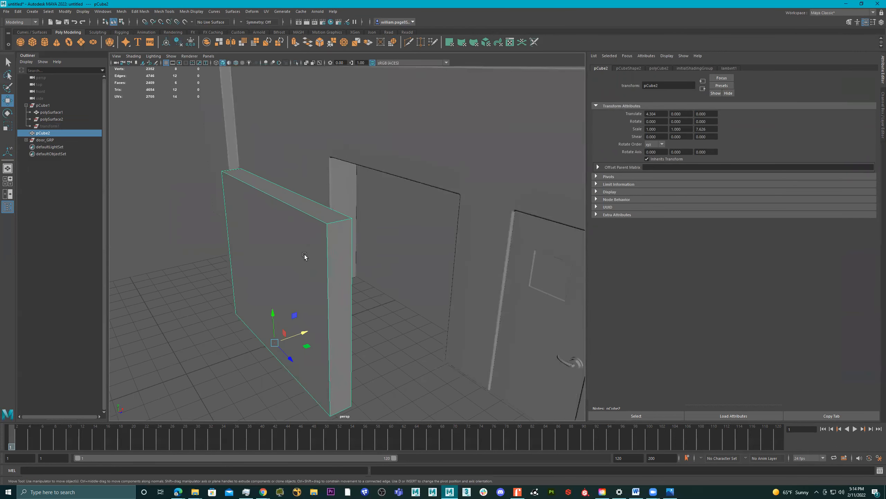
pyautogui.moveTo(327, 243); pyautogui.dragTo(328, 262, button='right')
pyautogui.keyDown('alt'); pyautogui.moveTo(387, 257); pyautogui.dragTo(302, 357); pyautogui.keyUp('alt')
pyautogui.press('Delete')
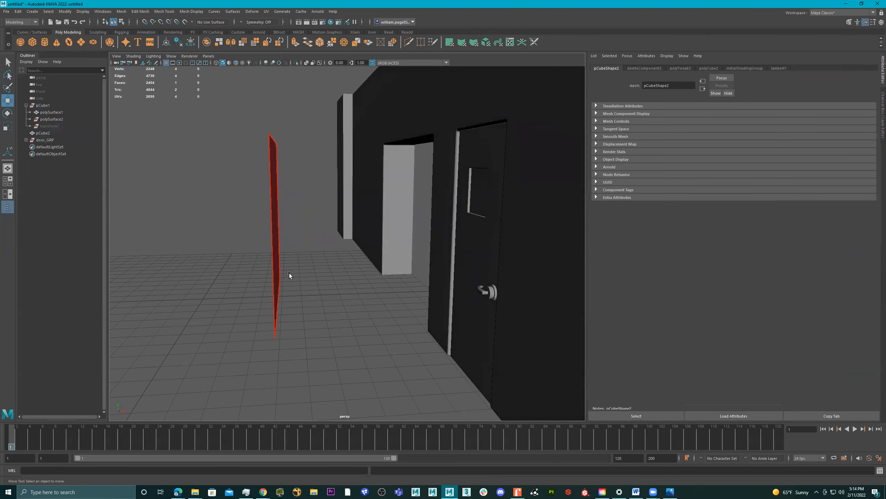
pyautogui.keyDown('alt'); pyautogui.moveTo(289, 273); pyautogui.dragTo(311, 230); pyautogui.keyUp('alt')
pyautogui.moveTo(314, 223); pyautogui.dragTo(511, 152, button='right')
pyautogui.keyDown('alt'); pyautogui.moveTo(511, 153); pyautogui.dragTo(356, 196); pyautogui.keyUp('alt')
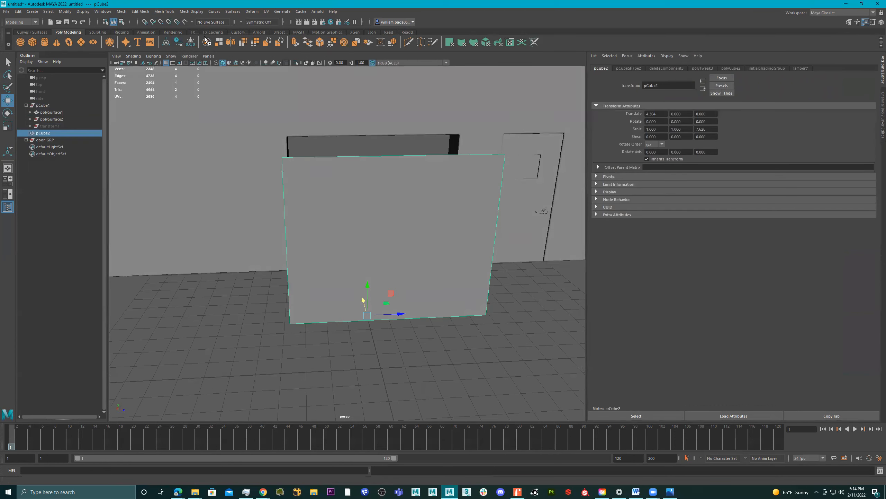
# Step: Insert 20 evenly spaced horizontal edge loops across the flat panel with the Insert Edge Loop tool, and return to object mode
pyautogui.keyDown('shift'); pyautogui.moveTo(520, 262); pyautogui.dragTo(469, 274, button='right'); pyautogui.keyUp('shift')
pyautogui.keyDown('alt'); pyautogui.moveTo(470, 273); pyautogui.dragTo(383, 235); pyautogui.keyUp('alt')
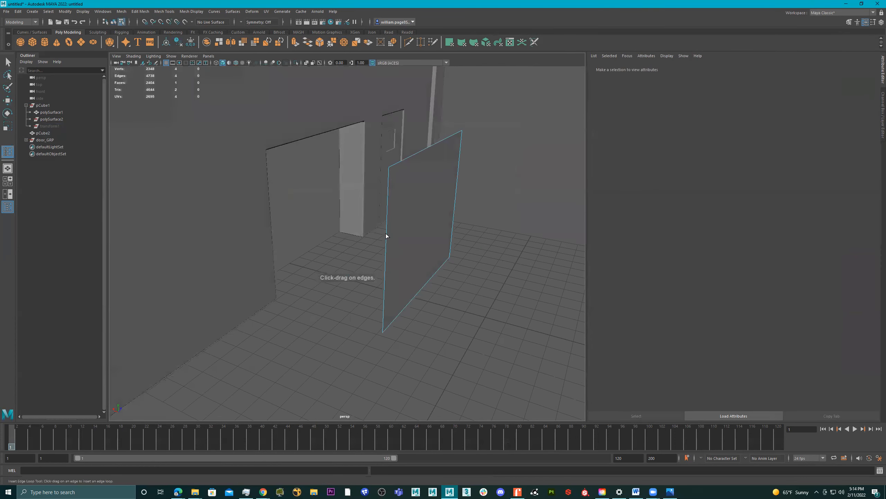
pyautogui.click(385, 234)
pyautogui.keyDown('alt'); pyautogui.moveTo(467, 261); pyautogui.dragTo(304, 216); pyautogui.keyUp('alt')
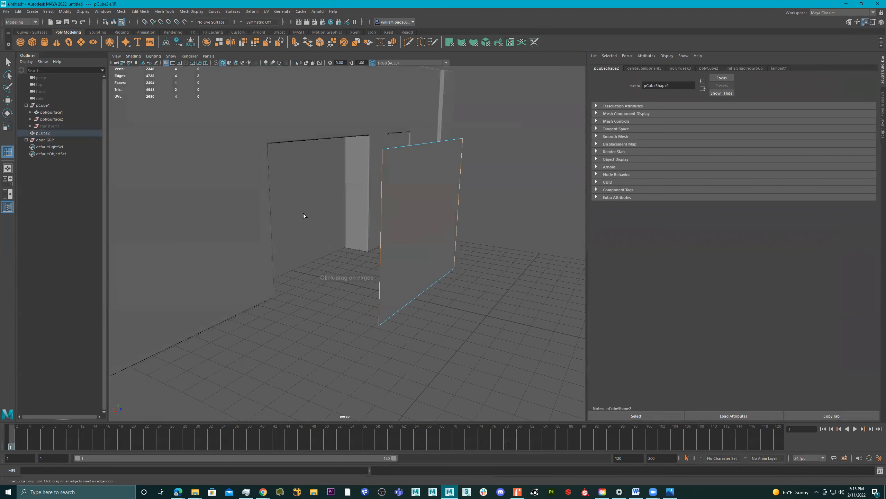
pyautogui.doubleClick(8, 152)
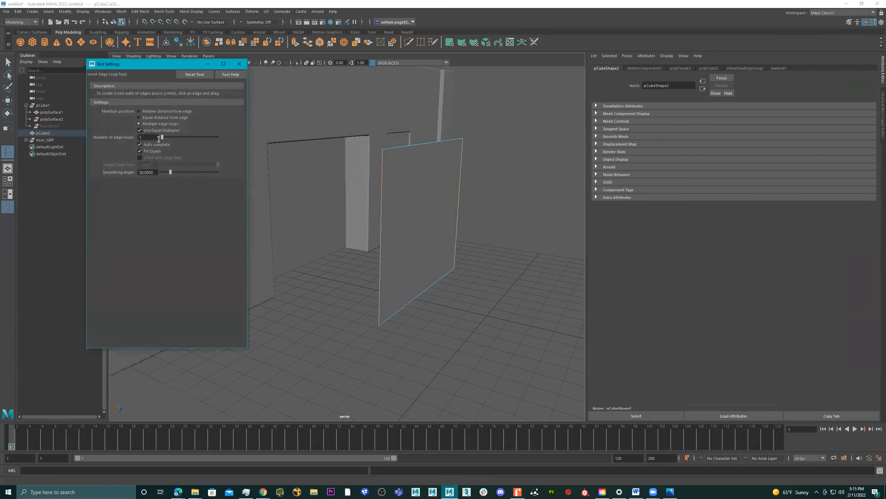
pyautogui.write('20')
pyautogui.press('Return')
pyautogui.click(381, 206)
pyautogui.keyDown('alt'); pyautogui.moveTo(437, 216); pyautogui.dragTo(417, 196); pyautogui.keyUp('alt')
pyautogui.press('q')
pyautogui.moveTo(417, 196); pyautogui.dragTo(568, 137, button='right')
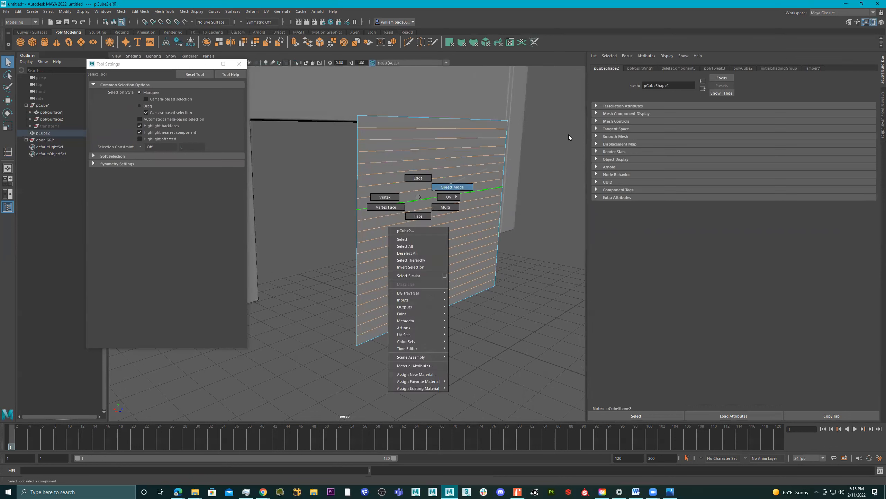
pyautogui.click(239, 64)
pyautogui.keyDown('alt'); pyautogui.moveTo(462, 155); pyautogui.dragTo(427, 172); pyautogui.keyUp('alt')
pyautogui.keyDown('alt'); pyautogui.moveTo(393, 157); pyautogui.dragTo(378, 188, button='middle'); pyautogui.keyUp('alt')
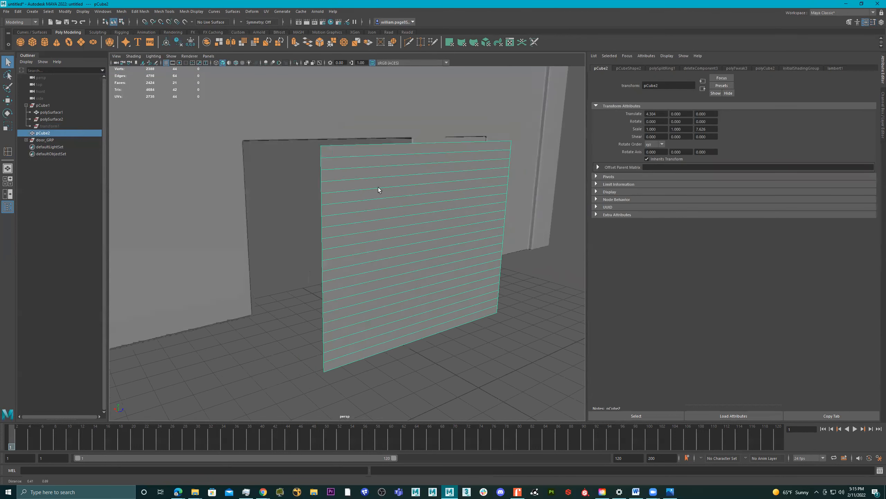
# Step: Select every other horizontal edge of the panel and shift them slightly in depth to form shallow corrugations, returning to object mode
pyautogui.scroll(2, 378, 165)
pyautogui.moveTo(376, 155); pyautogui.dragTo(368, 143, button='right')
pyautogui.click(370, 149)
pyautogui.keyDown('shift'); pyautogui.click(349, 178); pyautogui.keyUp('shift')
pyautogui.keyDown('shift'); pyautogui.click(347, 206); pyautogui.keyUp('shift')
pyautogui.keyDown('shift'); pyautogui.click(344, 229); pyautogui.keyUp('shift')
pyautogui.keyDown('shift'); pyautogui.click(345, 258); pyautogui.keyUp('shift')
pyautogui.keyDown('shift'); pyautogui.click(343, 286); pyautogui.keyUp('shift')
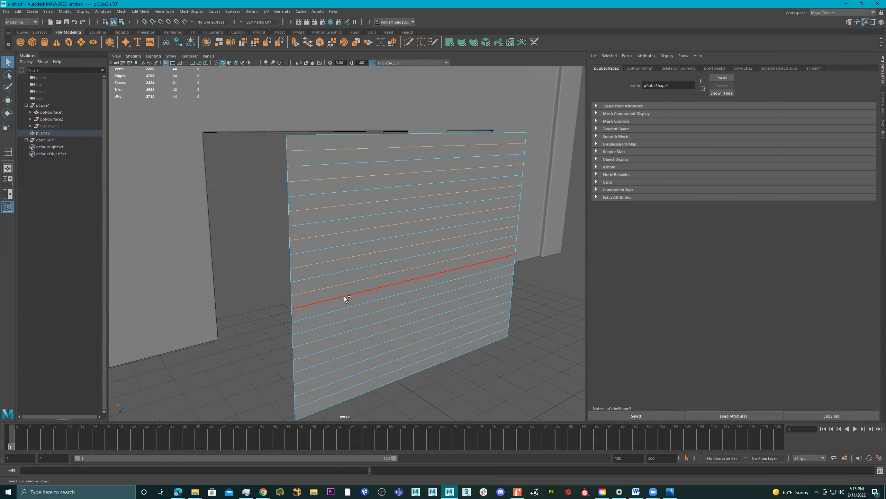
pyautogui.keyDown('shift'); pyautogui.click(343, 309); pyautogui.keyUp('shift')
pyautogui.keyDown('shift'); pyautogui.click(346, 334); pyautogui.keyUp('shift')
pyautogui.keyDown('shift'); pyautogui.click(348, 357); pyautogui.keyUp('shift')
pyautogui.keyDown('shift'); pyautogui.click(351, 378); pyautogui.keyUp('shift')
pyautogui.keyDown('alt'); pyautogui.moveTo(430, 357); pyautogui.dragTo(431, 342); pyautogui.keyUp('alt')
pyautogui.press('w')
pyautogui.moveTo(407, 243); pyautogui.dragTo(403, 245, button='middle')
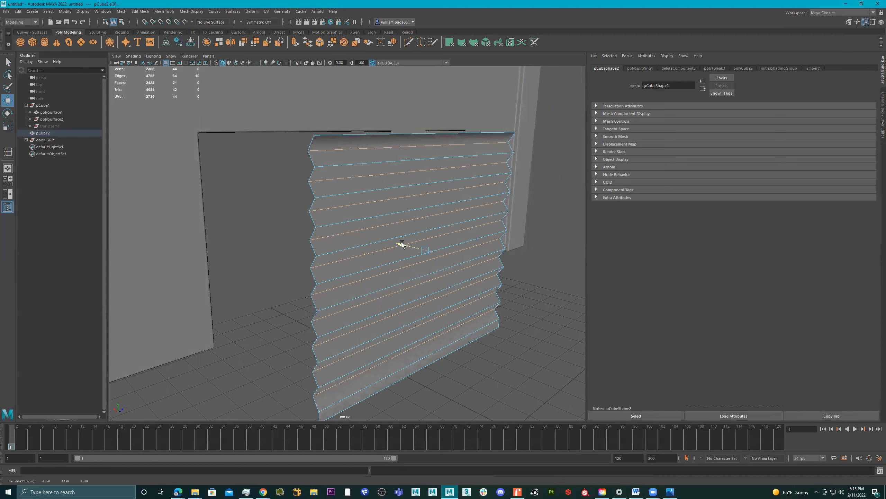
pyautogui.moveTo(403, 244); pyautogui.dragTo(405, 245, button='middle')
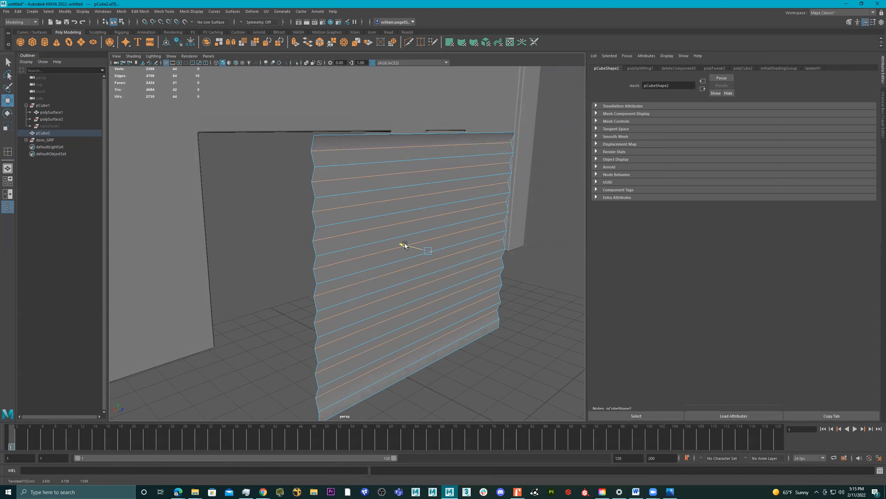
pyautogui.moveTo(405, 243); pyautogui.dragTo(406, 245, button='middle')
pyautogui.scroll(-3, 440, 242)
pyautogui.keyDown('alt'); pyautogui.moveTo(440, 242); pyautogui.dragTo(408, 238); pyautogui.keyUp('alt')
pyautogui.moveTo(413, 225); pyautogui.dragTo(570, 174, button='right')
# Step: Duplicate the corrugated panel, raise the copy about 7.9 units onto the original's top edge, and combine the two meshes
pyautogui.scroll(-3, 449, 214)
pyautogui.keyDown('alt'); pyautogui.moveTo(448, 214); pyautogui.dragTo(469, 225); pyautogui.keyUp('alt')
pyautogui.click(508, 292)
pyautogui.moveTo(363, 256)
pyautogui.keyDown('alt'); pyautogui.mouseDown()
pyautogui.moveTo(411, 251)
pyautogui.moveTo(375, 246)
pyautogui.mouseUp(); pyautogui.keyUp('alt')
pyautogui.click(412, 251)
pyautogui.keyDown('alt'); pyautogui.moveTo(375, 246); pyautogui.dragTo(447, 253, button='right'); pyautogui.keyUp('alt')
pyautogui.keyDown('alt'); pyautogui.moveTo(447, 253); pyautogui.dragTo(446, 254); pyautogui.keyUp('alt')
pyautogui.hotkey('ctrl', 'd')
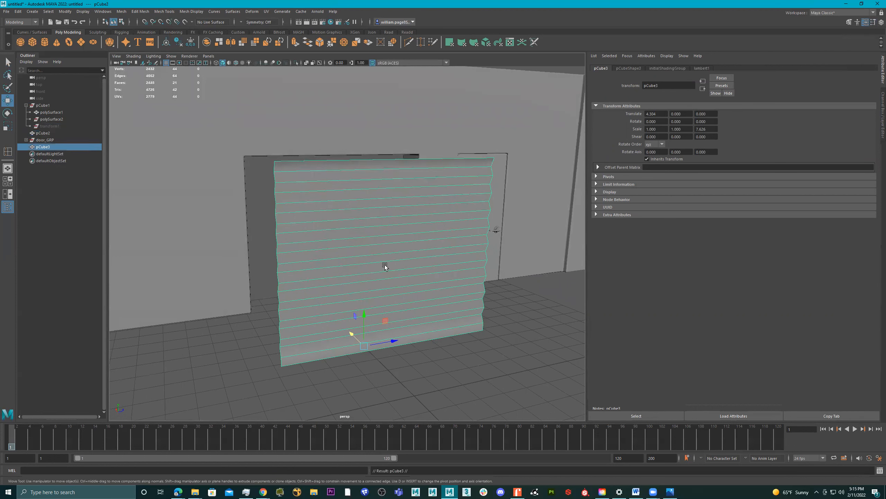
pyautogui.moveTo(364, 325); pyautogui.dragTo(357, 125)
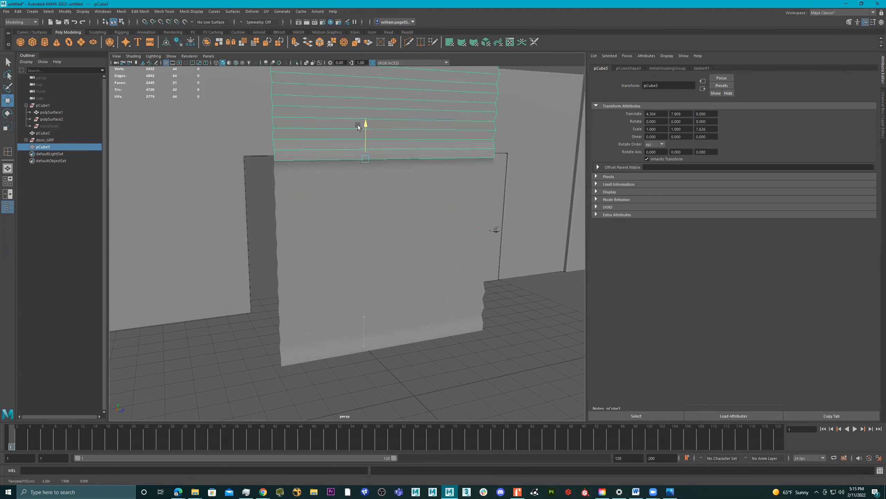
pyautogui.keyDown('shift'); pyautogui.click(335, 180); pyautogui.keyUp('shift')
pyautogui.keyDown('shift'); pyautogui.moveTo(350, 189); pyautogui.dragTo(402, 342, button='right'); pyautogui.keyUp('shift')
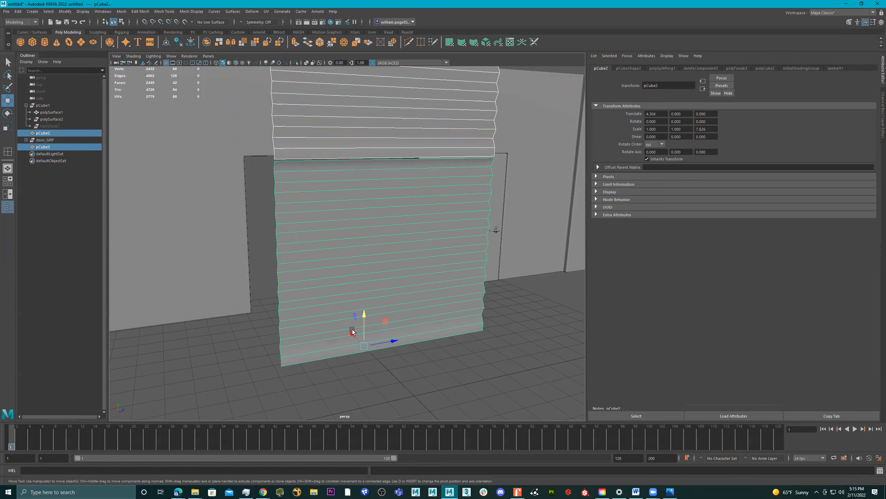
# Step: Bridge the facing border edges between the two panel halves and delete the redundant edges at the seam
pyautogui.scroll(10, 348, 169)
pyautogui.keyDown('alt'); pyautogui.moveTo(390, 222); pyautogui.dragTo(330, 212); pyautogui.keyUp('alt')
pyautogui.moveTo(330, 212); pyautogui.dragTo(349, 165, button='right')
pyautogui.click(336, 222)
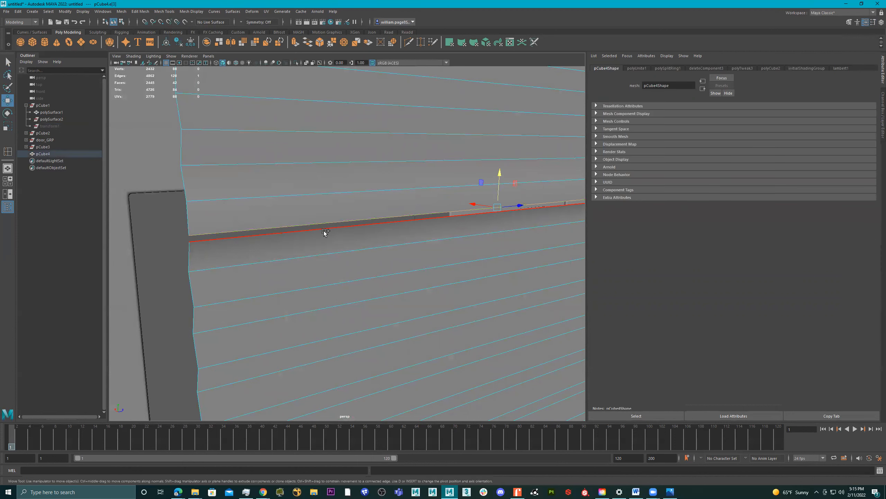
pyautogui.keyDown('shift'); pyautogui.moveTo(416, 251); pyautogui.dragTo(419, 335, button='right'); pyautogui.keyUp('shift')
pyautogui.keyDown('alt'); pyautogui.moveTo(415, 317); pyautogui.dragTo(405, 242); pyautogui.keyUp('alt')
pyautogui.keyDown('shift'); pyautogui.moveTo(507, 206); pyautogui.dragTo(508, 206, button='right'); pyautogui.keyUp('shift')
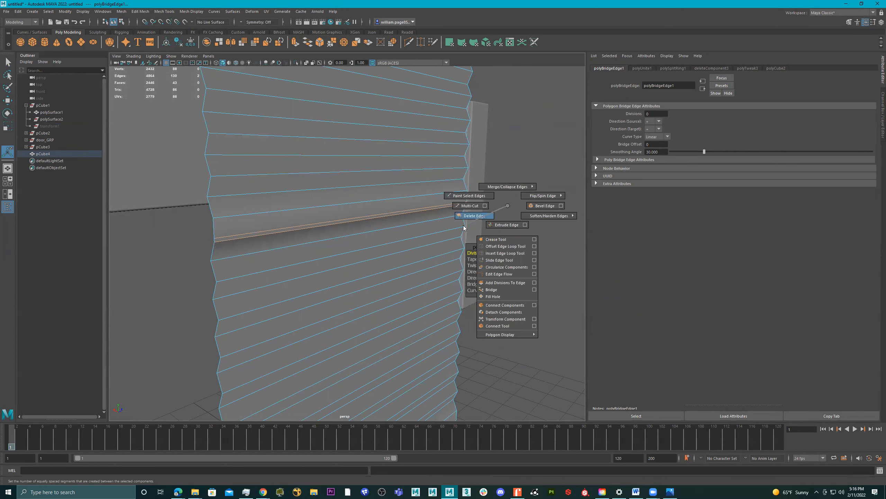
pyautogui.keyDown('shift'); pyautogui.moveTo(464, 225); pyautogui.dragTo(464, 225, button='right'); pyautogui.keyUp('shift')
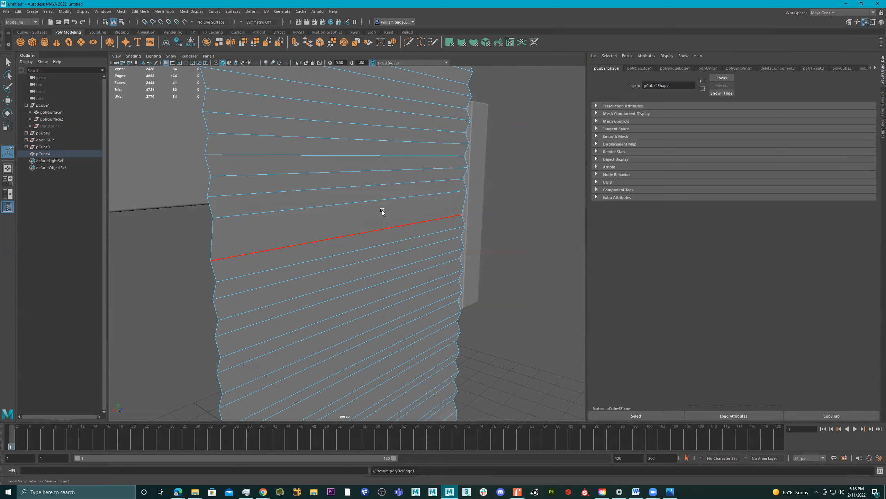
# Step: Move all vertices of the upper half down slightly to tighten the seam between the halves, and return to object mode
pyautogui.keyDown('alt'); pyautogui.moveTo(384, 210); pyautogui.dragTo(372, 212); pyautogui.keyUp('alt')
pyautogui.keyDown('alt'); pyautogui.moveTo(372, 212); pyautogui.dragTo(311, 184, button='right'); pyautogui.keyUp('alt')
pyautogui.moveTo(477, 81); pyautogui.dragTo(237, 143)
pyautogui.keyDown('alt'); pyautogui.moveTo(465, 170); pyautogui.dragTo(451, 168, button='right'); pyautogui.keyUp('alt')
pyautogui.keyDown('alt'); pyautogui.moveTo(450, 167); pyautogui.dragTo(454, 178, button='middle'); pyautogui.keyUp('alt')
pyautogui.moveTo(495, 82); pyautogui.dragTo(196, 240)
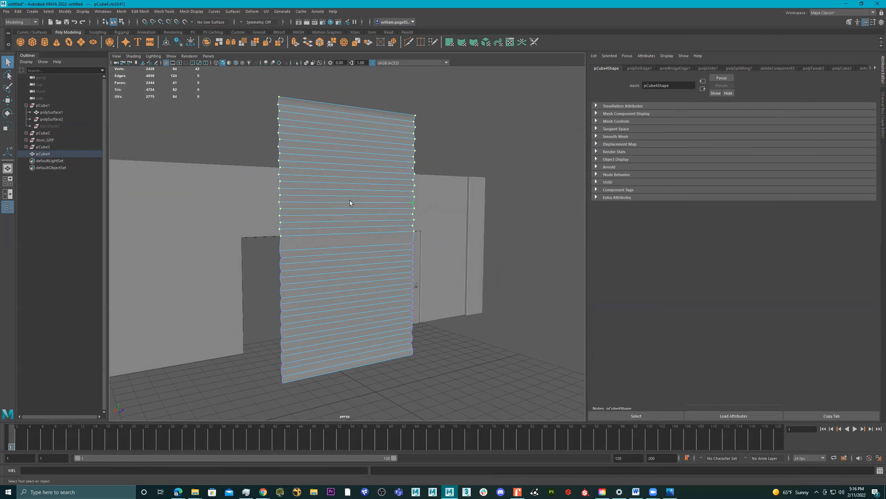
pyautogui.press('e')
pyautogui.press('w')
pyautogui.moveTo(353, 149); pyautogui.dragTo(353, 158)
pyautogui.moveTo(352, 158); pyautogui.dragTo(495, 118, button='right')
# Step: Scale the shutter's height to about 0.458 and set it down at a Y translation of about -4.167 in the side view
pyautogui.scroll(-1, 394, 139)
pyautogui.press('r')
pyautogui.moveTo(352, 207); pyautogui.dragTo(402, 242)
pyautogui.press('space')
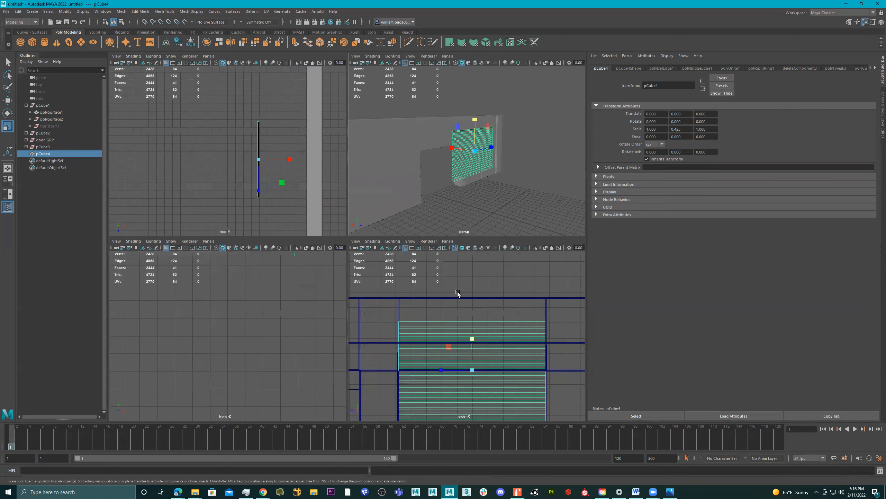
pyautogui.press('space')
pyautogui.scroll(-5, 477, 314)
pyautogui.keyDown('alt'); pyautogui.moveTo(458, 277); pyautogui.dragTo(495, 230, button='middle'); pyautogui.keyUp('alt')
pyautogui.press('w')
pyautogui.moveTo(390, 208); pyautogui.dragTo(391, 266)
pyautogui.press('r')
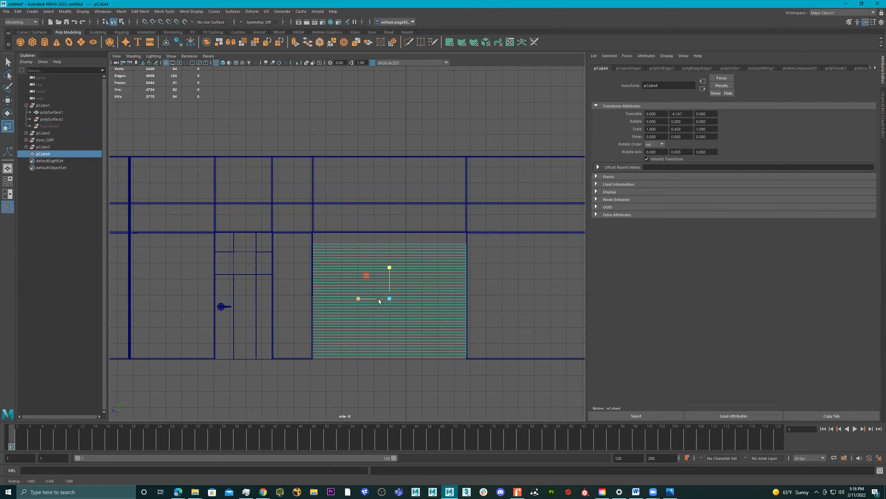
# Step: Move the shutter's pivot down to its bottom edge in the side view
pyautogui.scroll(2, 489, 295)
pyautogui.keyDown('alt'); pyautogui.moveTo(489, 295); pyautogui.dragTo(421, 265, button='middle'); pyautogui.keyUp('alt')
pyautogui.scroll(1, 407, 272)
pyautogui.press('d')
pyautogui.moveTo(380, 224); pyautogui.dragTo(380, 309)
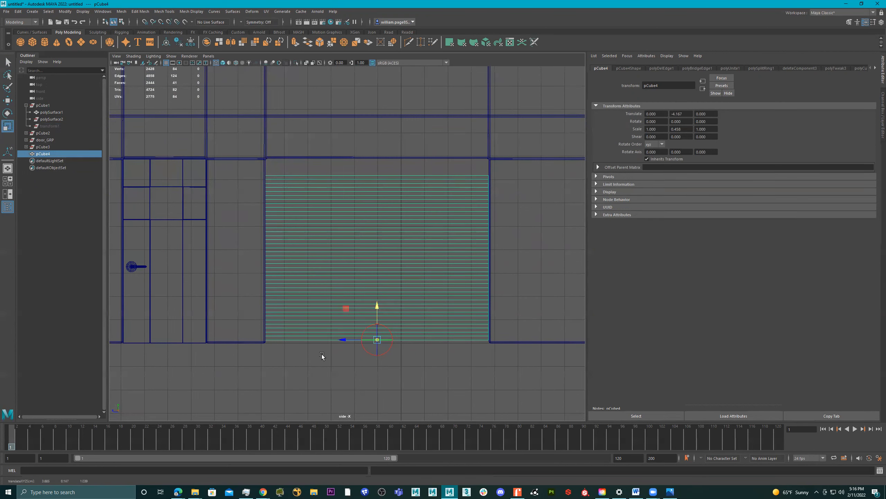
pyautogui.scroll(4, 366, 324)
pyautogui.scroll(8, 394, 219)
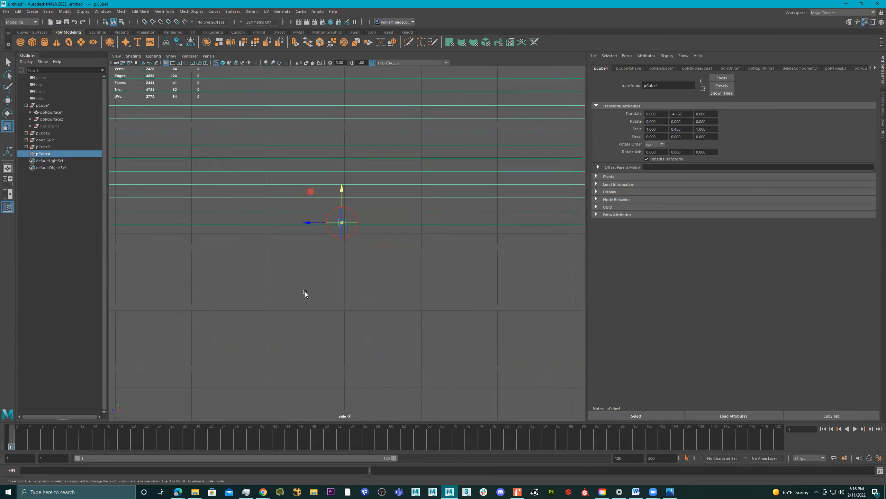
pyautogui.keyDown('alt'); pyautogui.moveTo(312, 190); pyautogui.dragTo(360, 305, button='middle'); pyautogui.keyUp('alt')
pyautogui.moveTo(361, 191); pyautogui.dragTo(361, 196)
pyautogui.scroll(7, 322, 210)
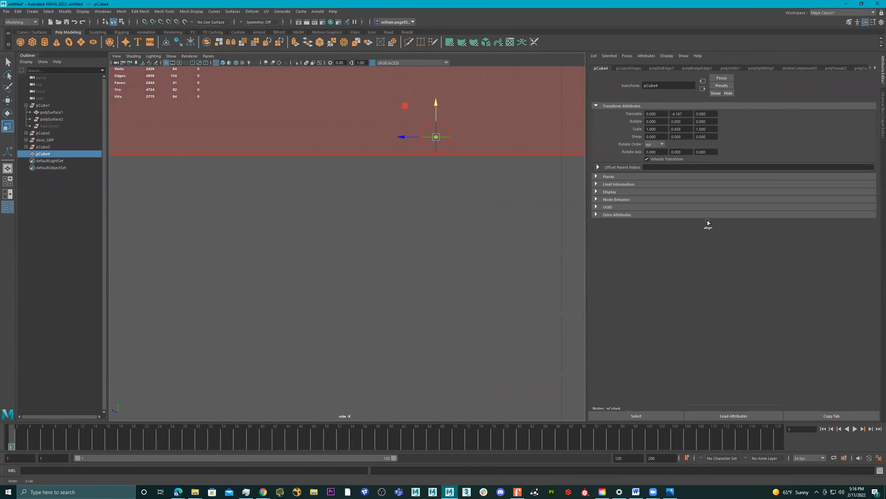
pyautogui.moveTo(394, 145); pyautogui.dragTo(398, 168)
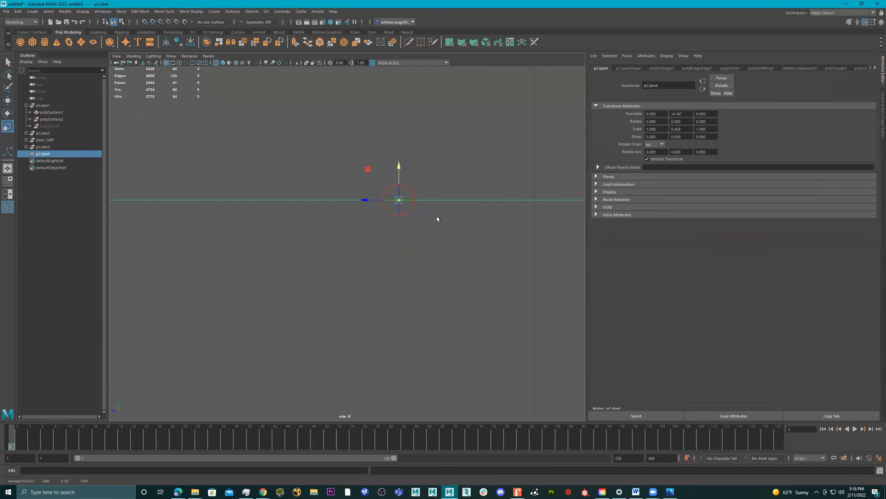
pyautogui.press('d')
# Step: Scale the shutter's height from its base to a Y scale of 0.5 to match the height of the large opening
pyautogui.scroll(-20, 378, 227)
pyautogui.keyDown('alt'); pyautogui.moveTo(310, 210); pyautogui.dragTo(464, 210, button='right'); pyautogui.keyUp('alt')
pyautogui.scroll(1, 464, 211)
pyautogui.moveTo(351, 210)
pyautogui.mouseDown()
pyautogui.moveTo(349, 173)
pyautogui.moveTo(350, 217)
pyautogui.mouseUp()
pyautogui.press('space')
pyautogui.moveTo(477, 176); pyautogui.dragTo(491, 187)
pyautogui.press('space')
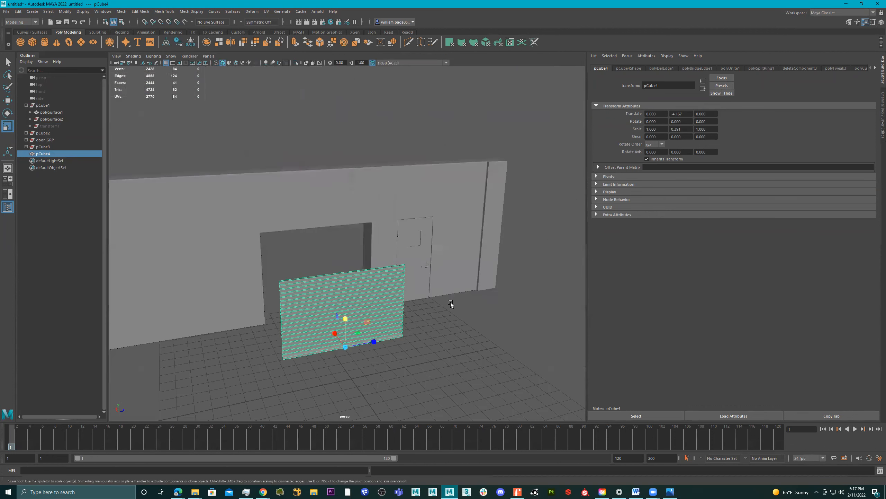
pyautogui.press('space')
pyautogui.scroll(3, 475, 296)
pyautogui.keyDown('alt'); pyautogui.moveTo(494, 290); pyautogui.dragTo(480, 307, button='middle'); pyautogui.keyUp('alt')
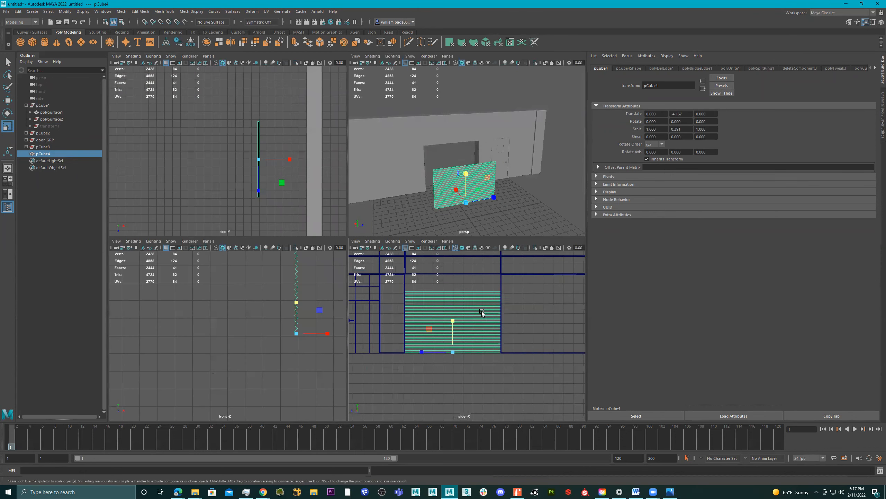
pyautogui.press('space')
pyautogui.keyDown('alt'); pyautogui.moveTo(297, 235); pyautogui.dragTo(390, 273, button='middle'); pyautogui.keyUp('alt')
pyautogui.moveTo(409, 284); pyautogui.dragTo(410, 273)
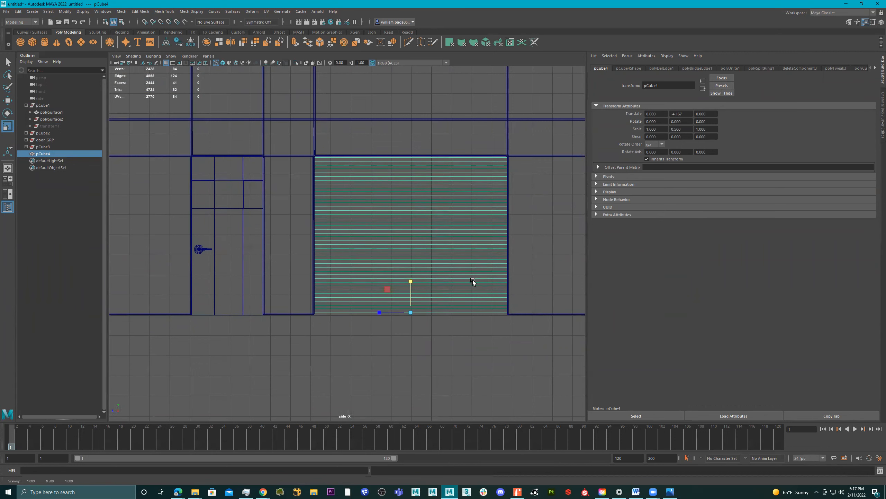
# Step: Extrude all faces of the shutter in depth to give it thickness, and return to object mode
pyautogui.press('space')
pyautogui.press('space')
pyautogui.keyDown('alt'); pyautogui.moveTo(453, 255); pyautogui.dragTo(405, 239); pyautogui.keyUp('alt')
pyautogui.keyDown('alt'); pyautogui.moveTo(468, 212); pyautogui.dragTo(463, 237); pyautogui.keyUp('alt')
pyautogui.hotkey('ctrl', 'e')
pyautogui.press('w')
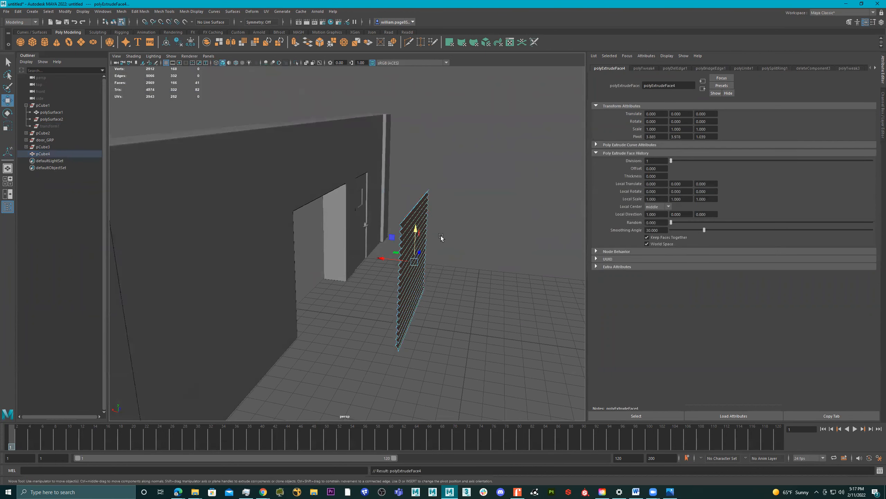
pyautogui.moveTo(387, 257); pyautogui.dragTo(422, 246)
pyautogui.moveTo(424, 242); pyautogui.dragTo(546, 187, button='right')
# Step: Move the shutter back into the wall's large opening, to an X translation of about 7.482
pyautogui.keyDown('alt'); pyautogui.moveTo(545, 189); pyautogui.dragTo(398, 272); pyautogui.keyUp('alt')
pyautogui.moveTo(378, 311); pyautogui.dragTo(449, 231)
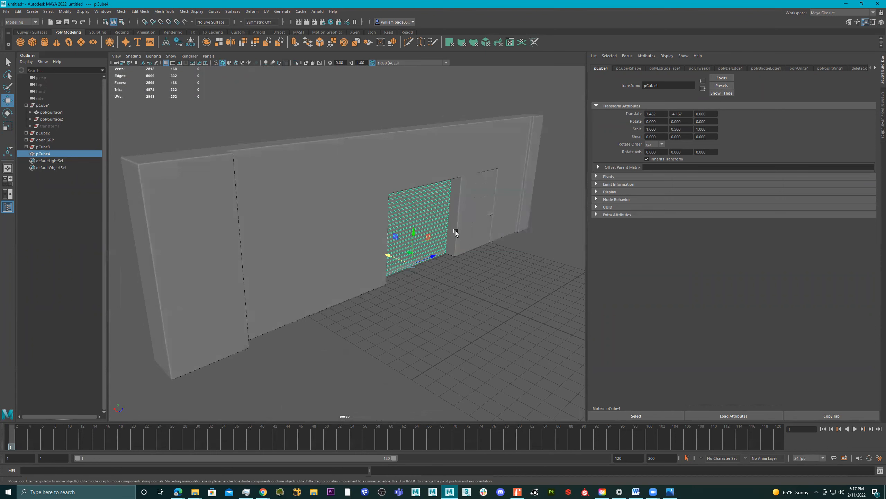
pyautogui.keyDown('alt'); pyautogui.moveTo(509, 260); pyautogui.dragTo(478, 262); pyautogui.keyUp('alt')
pyautogui.keyDown('alt'); pyautogui.moveTo(496, 242); pyautogui.dragTo(472, 232); pyautogui.keyUp('alt')
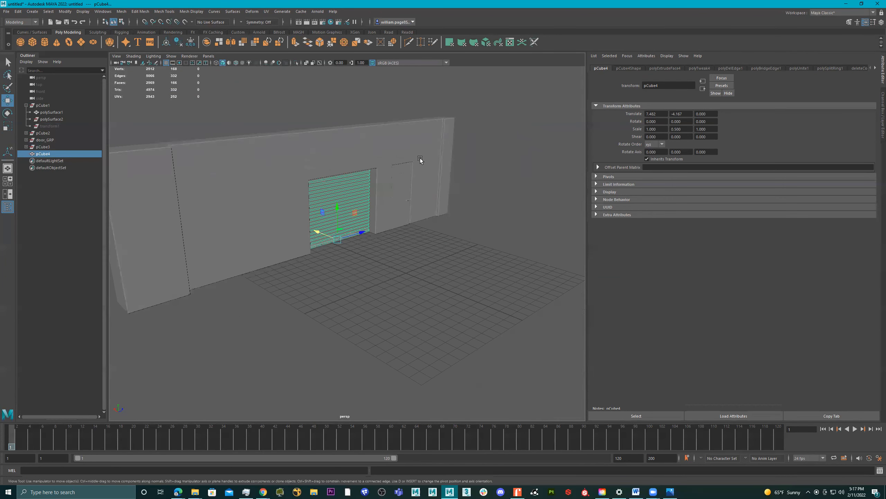
# Step: Create a polygon plane as the ground, scaled to about 24.08 by 41.92 and positioned under the wall at about X 0.013, Z -1.699
pyautogui.click(80, 42)
pyautogui.scroll(-3, 330, 224)
pyautogui.press('b')
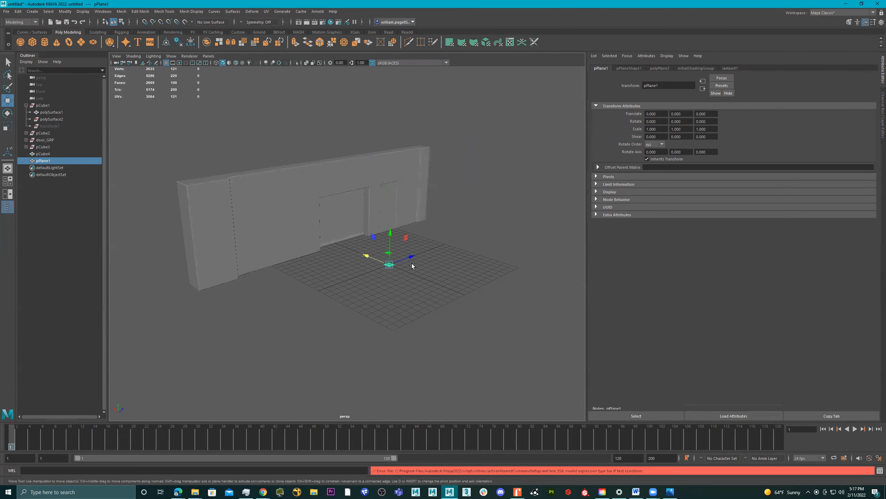
pyautogui.press('e')
pyautogui.press('r')
pyautogui.moveTo(390, 266); pyautogui.dragTo(363, 241)
pyautogui.press('w')
pyautogui.press('r')
pyautogui.press('w')
pyautogui.press('r')
pyautogui.press('w')
pyautogui.press('r')
pyautogui.press('w')
pyautogui.press('r')
pyautogui.press('w')
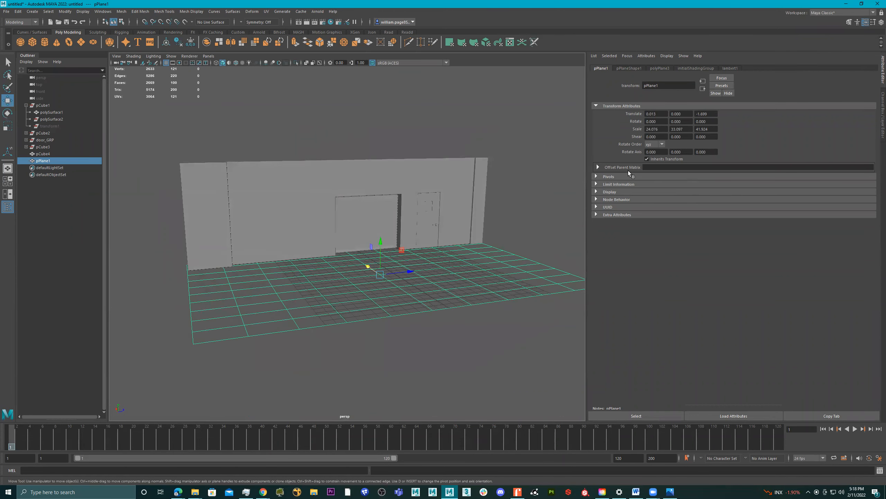
# Step: Create a polygon cube in front of the wall and raise it to a Y translation of about 3.414
pyautogui.keyDown('alt'); pyautogui.moveTo(246, 184); pyautogui.dragTo(345, 195, button='right'); pyautogui.keyUp('alt')
pyautogui.keyDown('alt'); pyautogui.moveTo(345, 195); pyautogui.dragTo(373, 206); pyautogui.keyUp('alt')
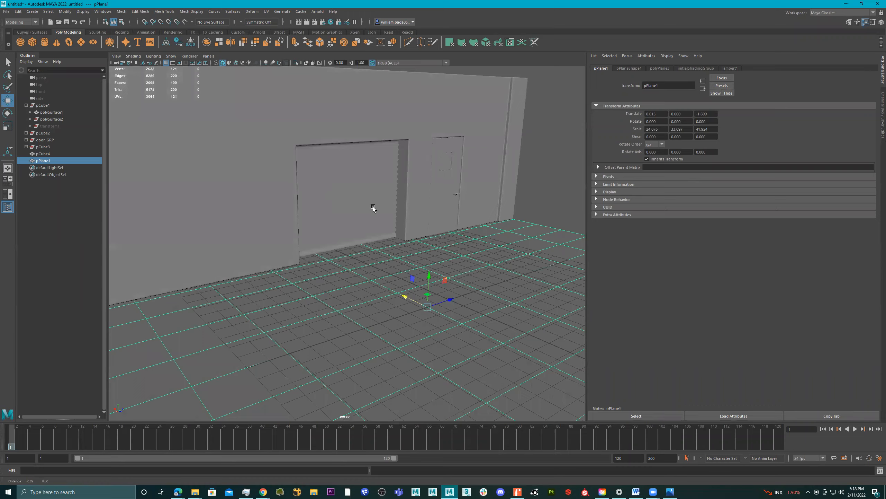
pyautogui.keyDown('alt'); pyautogui.moveTo(372, 206); pyautogui.dragTo(372, 236, button='middle'); pyautogui.keyUp('alt')
pyautogui.keyDown('alt'); pyautogui.moveTo(373, 236); pyautogui.dragTo(388, 224); pyautogui.keyUp('alt')
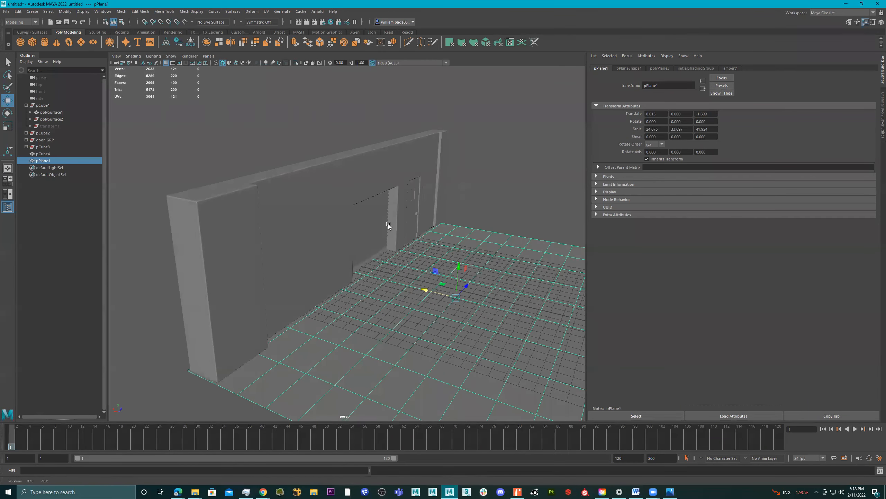
pyautogui.click(33, 42)
pyautogui.moveTo(465, 264); pyautogui.dragTo(465, 233)
pyautogui.press('r')
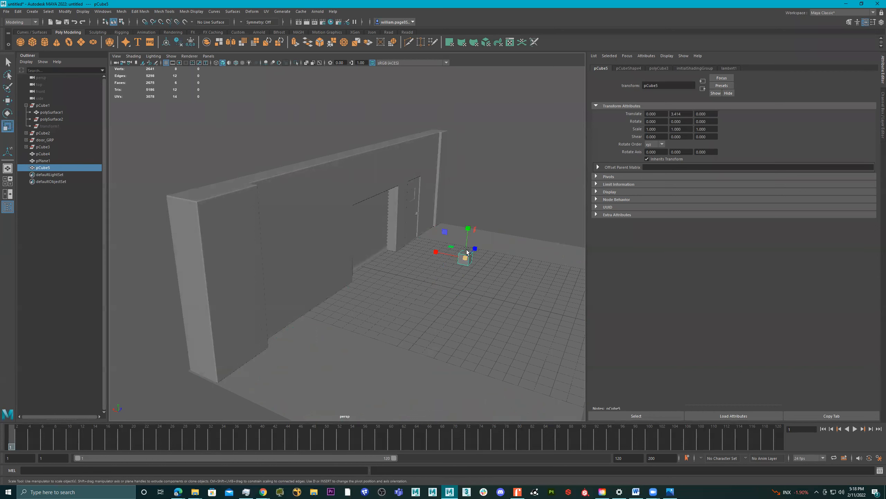
# Step: Move the cube's top face straight up to stretch it into a tall vertical post
pyautogui.keyDown('alt'); pyautogui.moveTo(480, 249); pyautogui.dragTo(471, 254); pyautogui.keyUp('alt')
pyautogui.moveTo(472, 253); pyautogui.dragTo(469, 265, button='right')
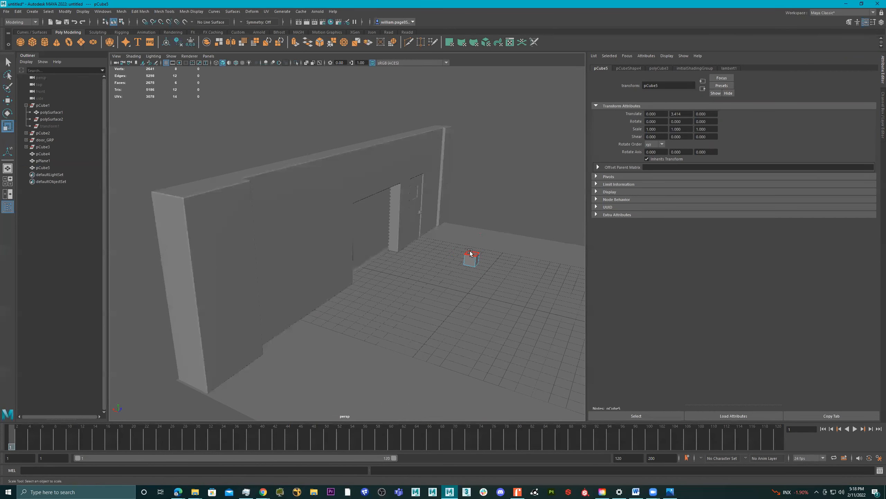
pyautogui.click(472, 250)
pyautogui.press('w')
pyautogui.moveTo(474, 233); pyautogui.dragTo(478, 72)
# Step: Duplicate the post, raise the copy to about Y 20.59, and rotate it -90 degrees about Z into a horizontal beam
pyautogui.keyDown('alt'); pyautogui.moveTo(482, 104); pyautogui.dragTo(479, 219); pyautogui.keyUp('alt')
pyautogui.moveTo(479, 219); pyautogui.dragTo(486, 218, button='right')
pyautogui.keyDown('alt'); pyautogui.moveTo(487, 218); pyautogui.dragTo(467, 212); pyautogui.keyUp('alt')
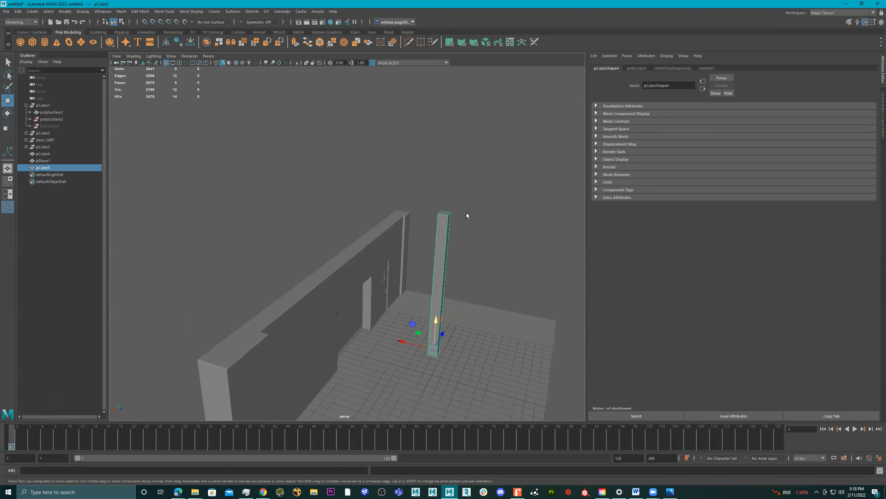
pyautogui.hotkey('ctrl', 'd')
pyautogui.moveTo(435, 328); pyautogui.dragTo(405, 195)
pyautogui.press('e')
pyautogui.press('w')
pyautogui.keyDown('alt'); pyautogui.moveTo(454, 213); pyautogui.dragTo(484, 199); pyautogui.keyUp('alt')
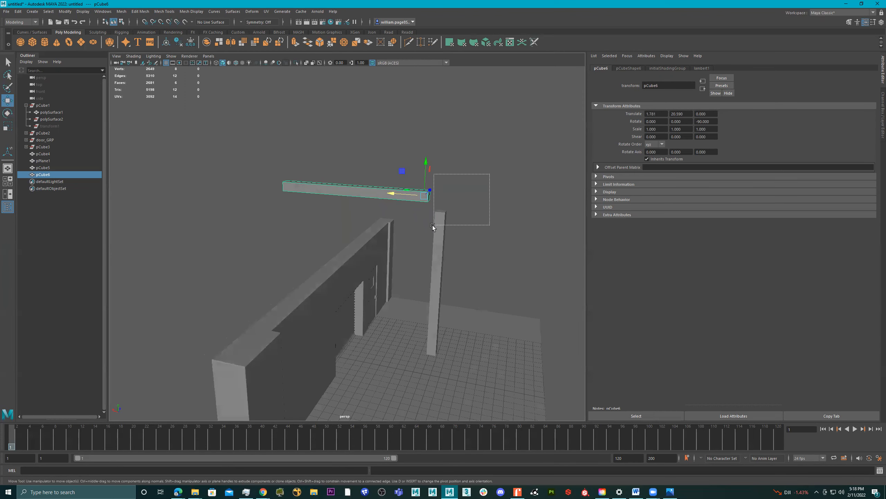
# Step: Combine the vertical post and the horizontal beam into one mesh
pyautogui.keyDown('shift'); pyautogui.moveTo(432, 225); pyautogui.dragTo(433, 225); pyautogui.keyUp('shift')
pyautogui.keyDown('shift'); pyautogui.moveTo(449, 213); pyautogui.dragTo(449, 360, button='right'); pyautogui.keyUp('shift')
pyautogui.press('r')
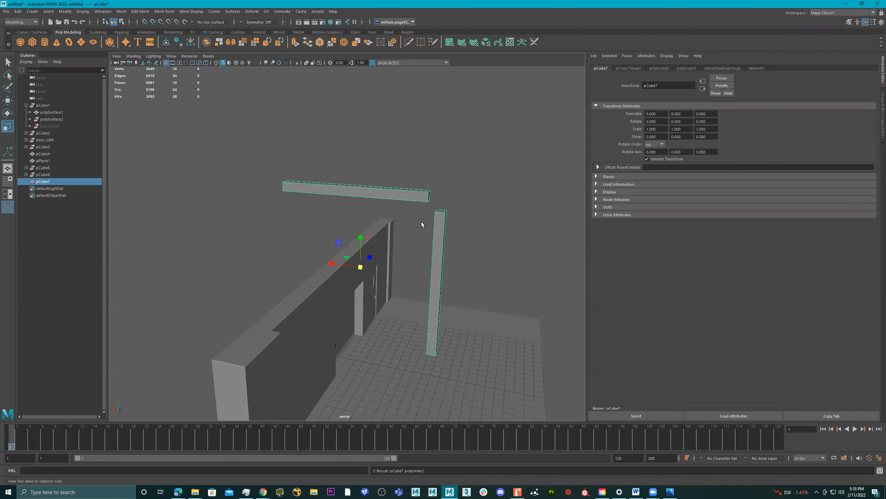
# Step: Delete the two end faces where the post and beam meet, keeping the far ends closed
pyautogui.click(454, 196)
pyautogui.moveTo(454, 196); pyautogui.dragTo(433, 226)
pyautogui.keyDown('ctrl'); pyautogui.moveTo(514, 277); pyautogui.dragTo(394, 360); pyautogui.keyUp('ctrl')
pyautogui.keyDown('ctrl'); pyautogui.moveTo(326, 146); pyautogui.dragTo(219, 245); pyautogui.keyUp('ctrl')
# Step: Bridge the open edges between beam and post with 4 divisions and the Blend curve type to form a rounded elbow
pyautogui.keyDown('alt'); pyautogui.moveTo(432, 204); pyautogui.dragTo(531, 187); pyautogui.keyUp('alt')
pyautogui.press('4')
pyautogui.keyDown('shift'); pyautogui.moveTo(530, 187); pyautogui.dragTo(532, 289, button='right'); pyautogui.keyUp('shift')
pyautogui.moveTo(488, 265)
pyautogui.keyDown('alt'); pyautogui.mouseDown()
pyautogui.moveTo(426, 241)
pyautogui.moveTo(363, 245)
pyautogui.moveTo(489, 252)
pyautogui.mouseUp(); pyautogui.keyUp('alt')
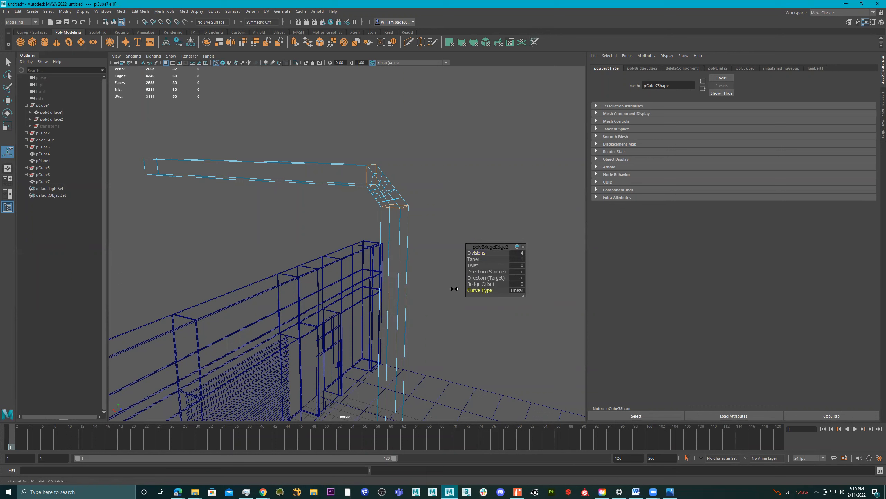
pyautogui.moveTo(451, 289); pyautogui.dragTo(538, 289)
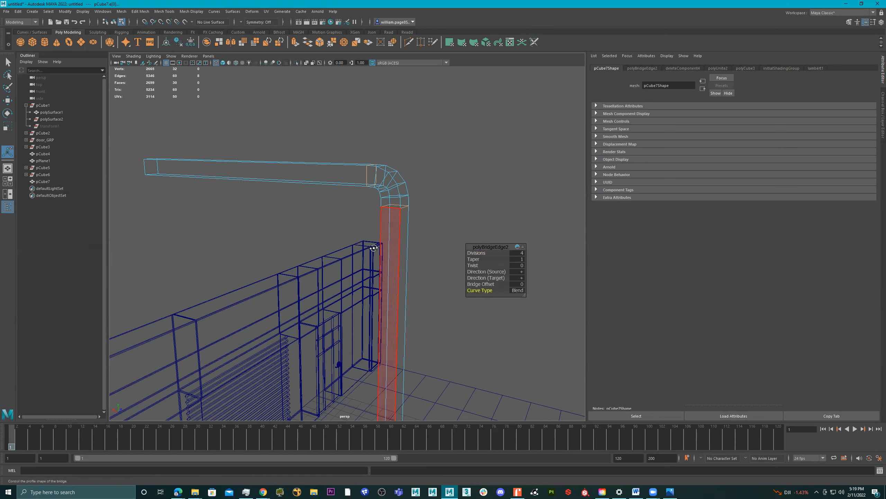
pyautogui.keyDown('alt'); pyautogui.moveTo(370, 246); pyautogui.dragTo(372, 250); pyautogui.keyUp('alt')
pyautogui.moveTo(476, 289)
pyautogui.mouseDown()
pyautogui.moveTo(522, 289)
pyautogui.moveTo(484, 286)
pyautogui.mouseUp()
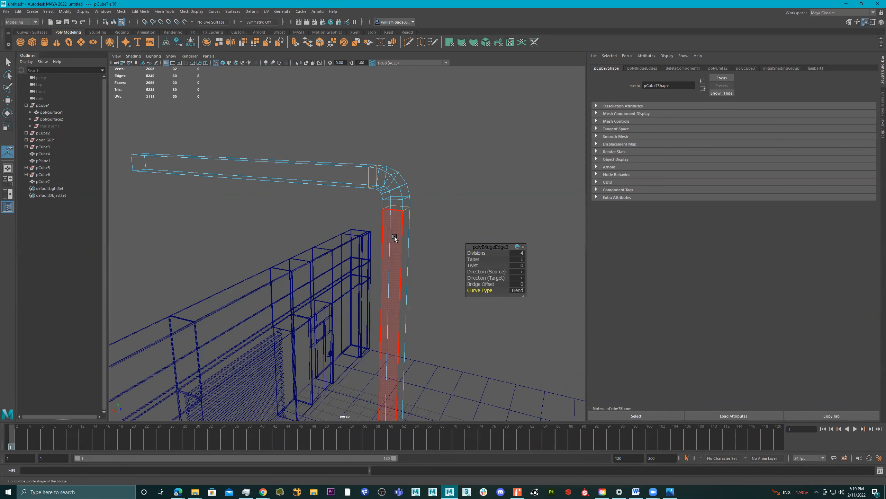
# Step: Insert four evenly spaced edge loops lengthwise along the bent bar using the Multiple edge loops setting
pyautogui.press('5')
pyautogui.moveTo(393, 234)
pyautogui.keyDown('alt'); pyautogui.mouseDown()
pyautogui.moveTo(410, 194)
pyautogui.moveTo(392, 206)
pyautogui.moveTo(417, 198)
pyautogui.moveTo(398, 204)
pyautogui.mouseUp(); pyautogui.keyUp('alt')
pyautogui.keyDown('alt'); pyautogui.moveTo(398, 204); pyautogui.dragTo(333, 196, button='right'); pyautogui.keyUp('alt')
pyautogui.keyDown('alt'); pyautogui.moveTo(363, 209); pyautogui.dragTo(364, 149, button='middle'); pyautogui.keyUp('alt')
pyautogui.moveTo(364, 149)
pyautogui.keyDown('alt'); pyautogui.mouseDown()
pyautogui.moveTo(335, 138)
pyautogui.moveTo(352, 148)
pyautogui.mouseUp(); pyautogui.keyUp('alt')
pyautogui.moveTo(352, 151); pyautogui.dragTo(474, 92, button='right')
pyautogui.keyDown('alt'); pyautogui.moveTo(415, 135); pyautogui.dragTo(401, 155); pyautogui.keyUp('alt')
pyautogui.press('q')
pyautogui.moveTo(356, 159); pyautogui.dragTo(322, 183, button='right')
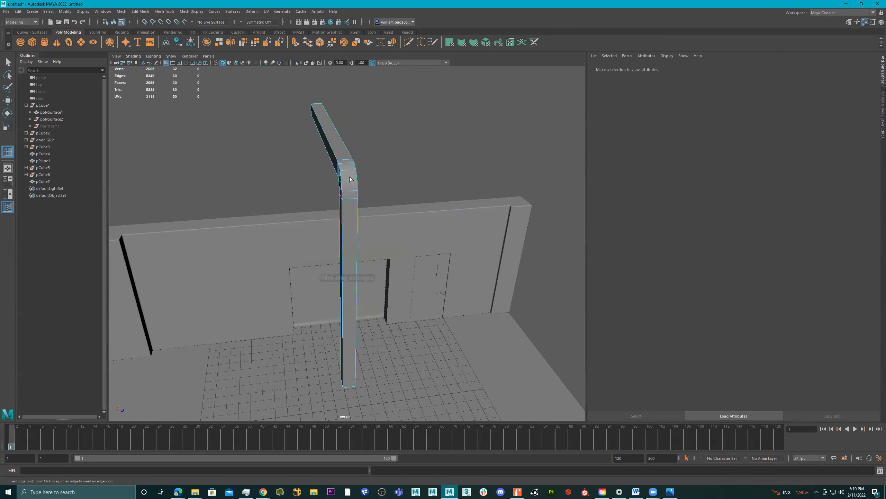
pyautogui.doubleClick(5, 153)
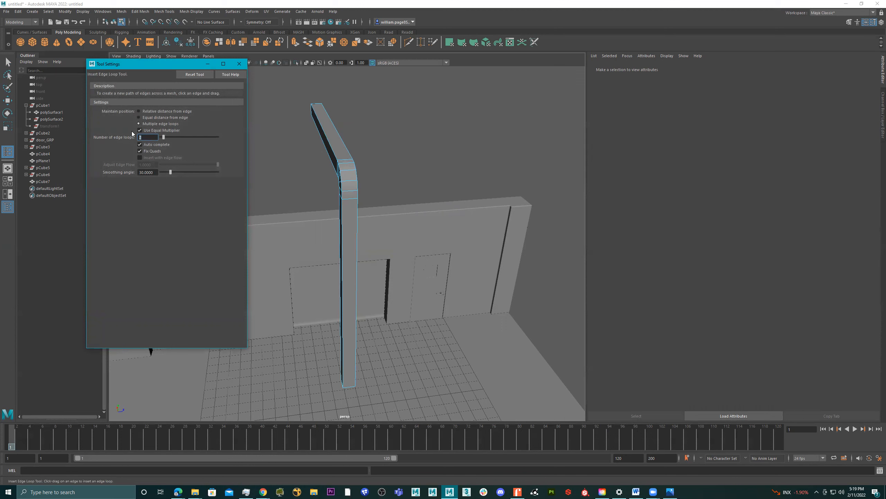
pyautogui.click(345, 163)
pyautogui.keyDown('alt'); pyautogui.moveTo(345, 163); pyautogui.dragTo(347, 174); pyautogui.keyUp('alt')
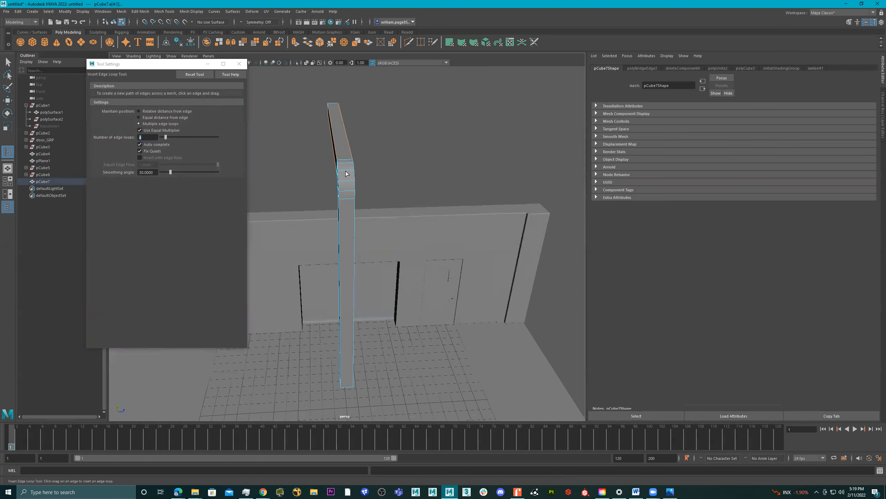
pyautogui.press('q')
# Step: Select the lengthwise face strips along the bent bar, scale them into a grooved profile, and return to object mode
pyautogui.scroll(5, 340, 178)
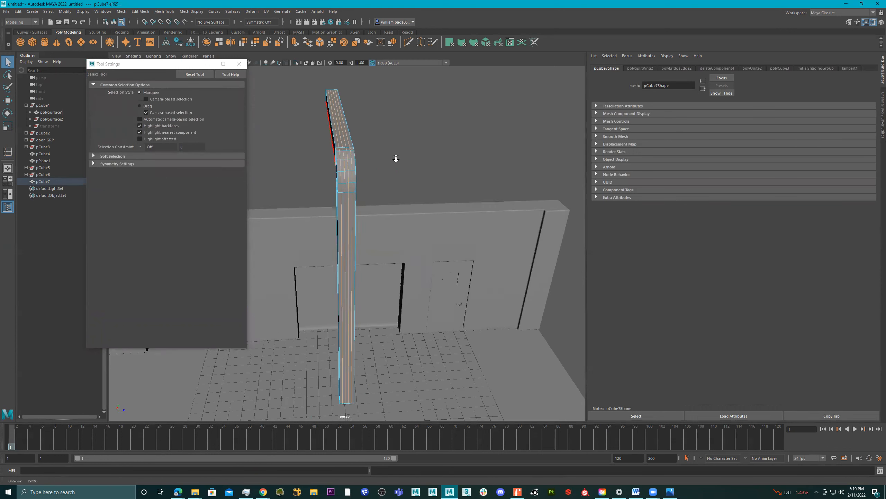
pyautogui.rightClick(378, 163)
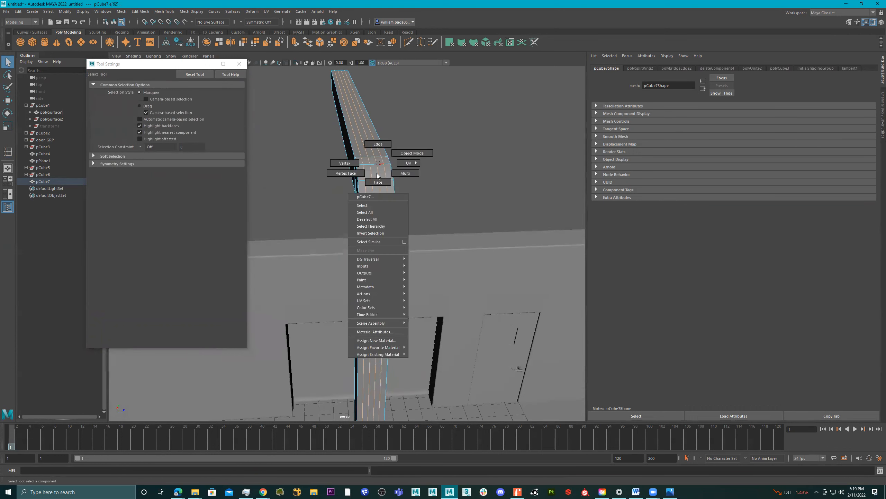
pyautogui.click(378, 180)
pyautogui.keyDown('alt'); pyautogui.moveTo(377, 181); pyautogui.dragTo(366, 172); pyautogui.keyUp('alt')
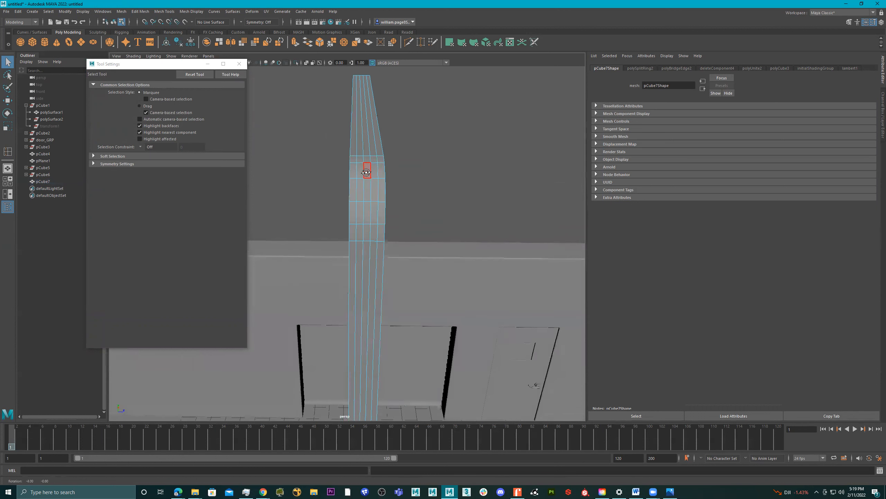
pyautogui.click(362, 173)
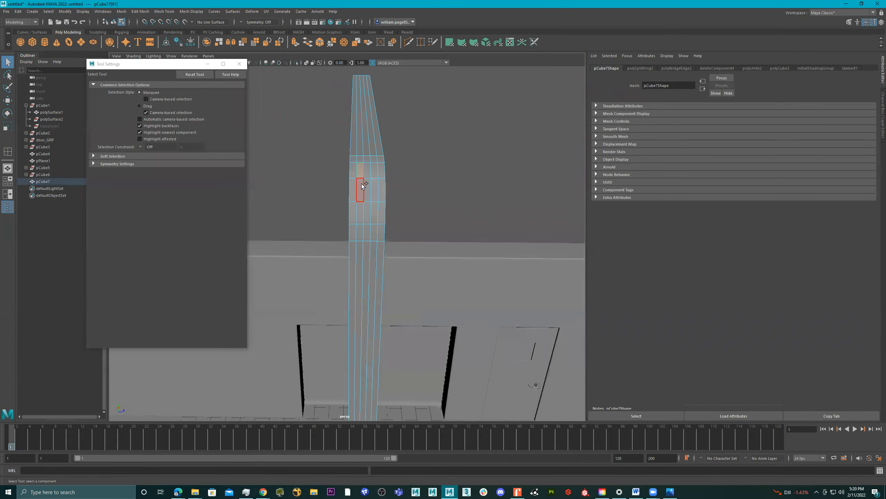
pyautogui.doubleClick(362, 185)
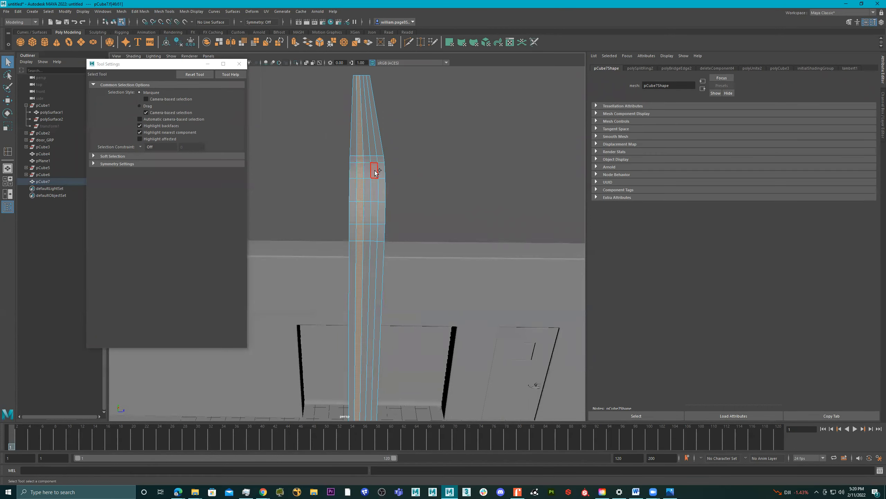
pyautogui.keyDown('alt'); pyautogui.moveTo(376, 185); pyautogui.dragTo(398, 191); pyautogui.keyUp('alt')
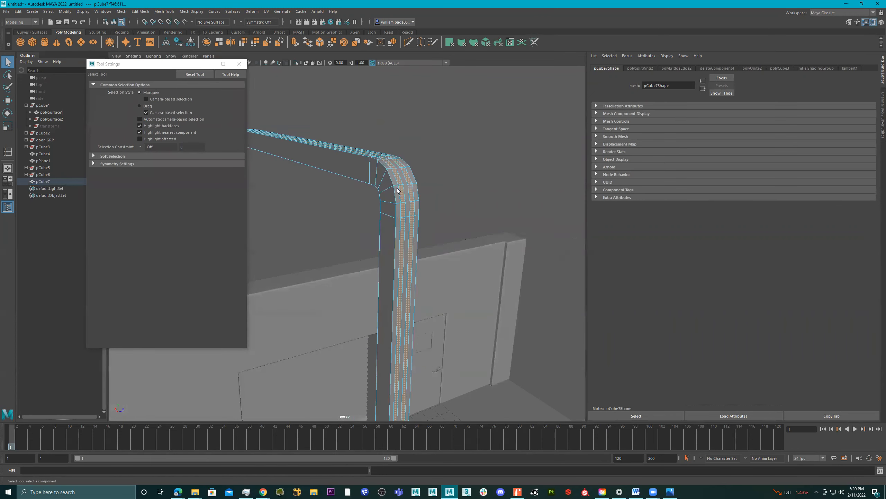
pyautogui.press('r')
pyautogui.moveTo(308, 307); pyautogui.dragTo(385, 196)
pyautogui.click(374, 175)
pyautogui.keyDown('shift'); pyautogui.doubleClick(378, 191); pyautogui.keyUp('shift')
pyautogui.moveTo(343, 285); pyautogui.dragTo(341, 286)
pyautogui.keyDown('alt'); pyautogui.moveTo(356, 215); pyautogui.dragTo(360, 193); pyautogui.keyUp('alt')
pyautogui.moveTo(380, 170); pyautogui.dragTo(484, 134, button='right')
# Step: Scale the bent bar uniformly to about 0.23 and place it at the top edge of the wall
pyautogui.keyDown('alt'); pyautogui.moveTo(396, 186); pyautogui.dragTo(437, 182); pyautogui.keyUp('alt')
pyautogui.moveTo(438, 181); pyautogui.dragTo(490, 195, button='right')
pyautogui.press('w')
pyautogui.keyDown('alt'); pyautogui.moveTo(491, 195); pyautogui.dragTo(455, 226); pyautogui.keyUp('alt')
pyautogui.hotkey('ctrl', 'z')
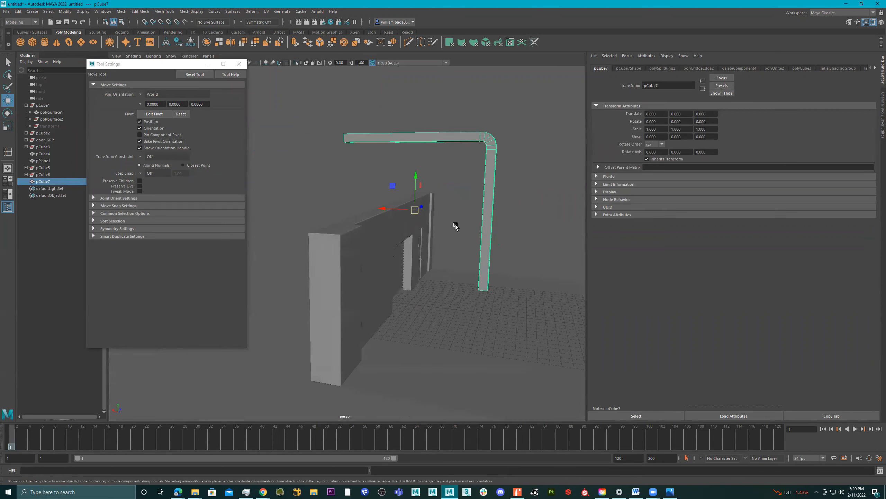
pyautogui.press('space')
pyautogui.press('r')
pyautogui.moveTo(500, 134); pyautogui.dragTo(446, 195)
pyautogui.press('space')
# Step: Pull the bar's lower end vertices down close to the floor, forming a downpipe between the large opening and the door
pyautogui.moveTo(446, 194); pyautogui.dragTo(421, 195, button='right')
pyautogui.moveTo(505, 197); pyautogui.dragTo(409, 246)
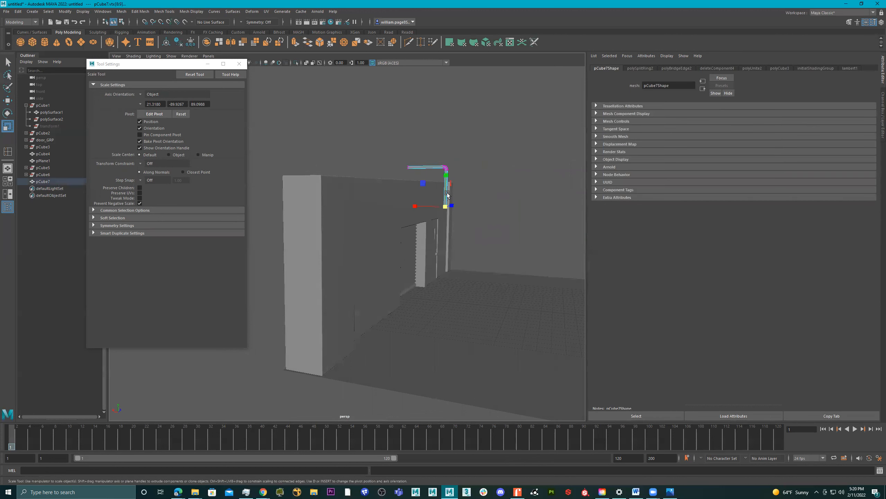
pyautogui.press('w')
pyautogui.moveTo(446, 178); pyautogui.dragTo(469, 200)
pyautogui.moveTo(442, 193); pyautogui.dragTo(528, 156, button='right')
pyautogui.keyDown('alt'); pyautogui.moveTo(529, 156); pyautogui.dragTo(420, 196); pyautogui.keyUp('alt')
pyautogui.keyDown('alt'); pyautogui.moveTo(421, 196); pyautogui.dragTo(457, 155, button='right'); pyautogui.keyUp('alt')
pyautogui.moveTo(516, 79); pyautogui.dragTo(390, 168)
pyautogui.moveTo(468, 108); pyautogui.dragTo(452, 184)
pyautogui.moveTo(421, 405); pyautogui.dragTo(421, 405)
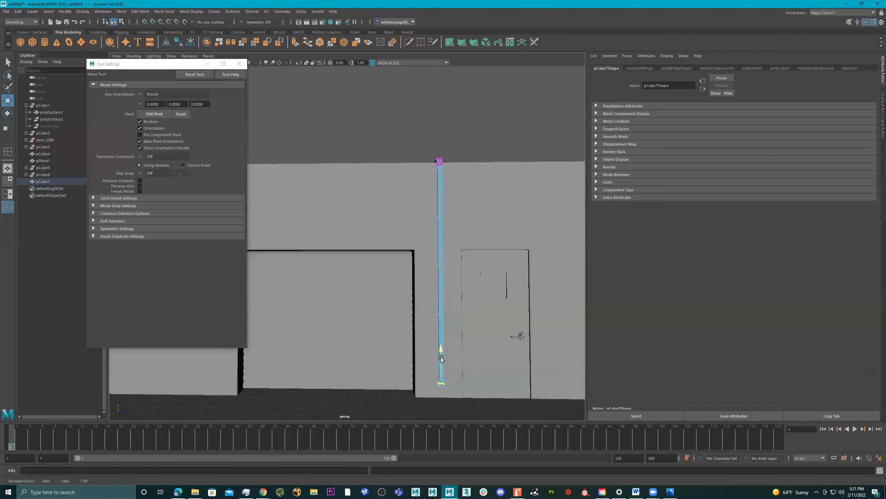
pyautogui.keyDown('alt'); pyautogui.moveTo(480, 287); pyautogui.dragTo(452, 355); pyautogui.keyUp('alt')
pyautogui.keyDown('alt'); pyautogui.moveTo(468, 345); pyautogui.dragTo(492, 379); pyautogui.keyUp('alt')
pyautogui.moveTo(462, 213); pyautogui.dragTo(532, 168, button='right')
# Step: Duplicate the downpipe, move the copy to an X translation of about -0.635, and rotate it 180 degrees about Z
pyautogui.scroll(-2, 479, 200)
pyautogui.keyDown('alt'); pyautogui.moveTo(480, 200); pyautogui.dragTo(476, 196); pyautogui.keyUp('alt')
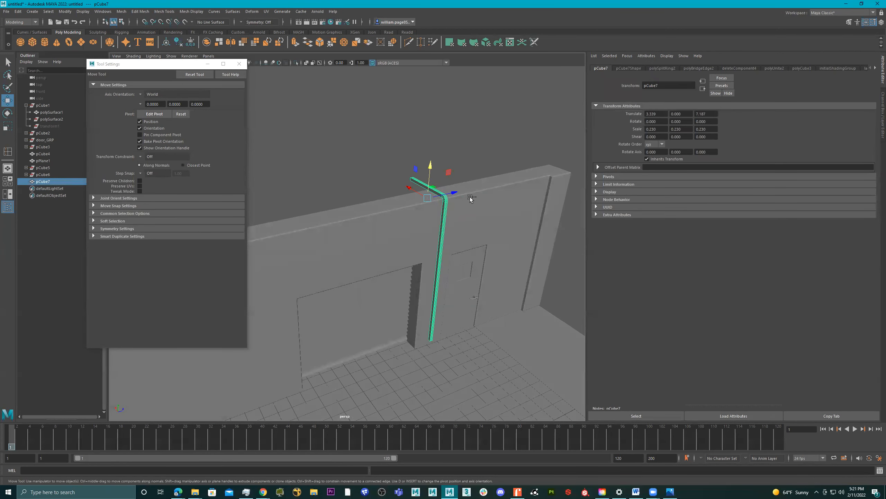
pyautogui.hotkey('ctrl', 'd')
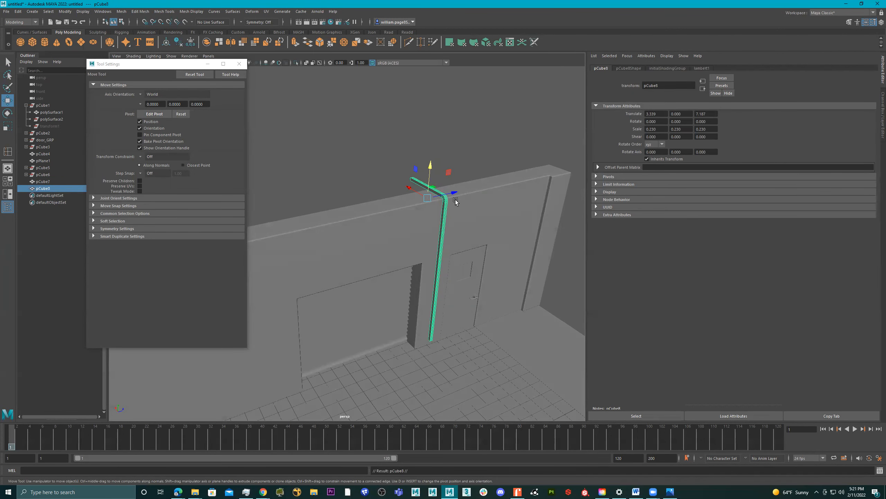
pyautogui.moveTo(422, 193); pyautogui.dragTo(504, 320)
pyautogui.press('e')
pyautogui.keyDown('alt'); pyautogui.moveTo(462, 272); pyautogui.dragTo(460, 191); pyautogui.keyUp('alt')
pyautogui.keyDown('alt'); pyautogui.moveTo(457, 195); pyautogui.dragTo(570, 186, button='right'); pyautogui.keyUp('alt')
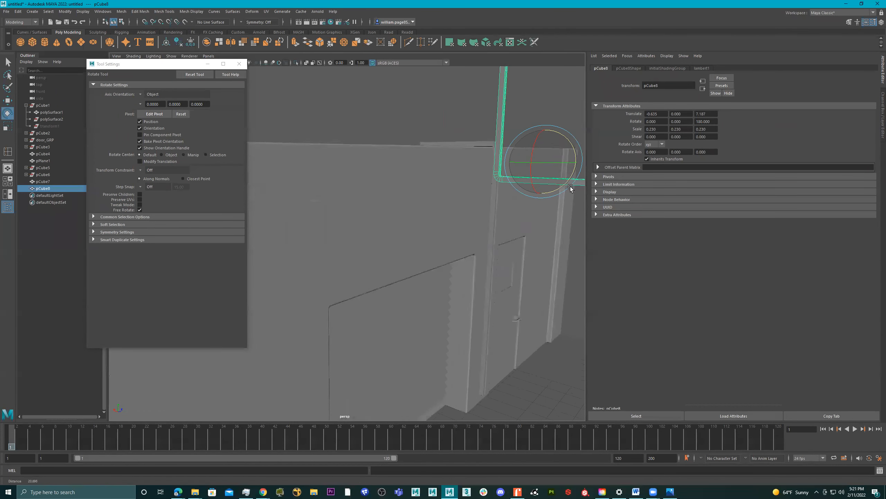
# Step: Move the end vertices of the copy's vertical leg down to shorten it to a short stub above the elbow
pyautogui.keyDown('alt'); pyautogui.moveTo(571, 187); pyautogui.dragTo(416, 258); pyautogui.keyUp('alt')
pyautogui.moveTo(399, 178); pyautogui.dragTo(348, 175, button='right')
pyautogui.keyDown('alt'); pyautogui.moveTo(461, 177); pyautogui.dragTo(425, 178, button='right'); pyautogui.keyUp('alt')
pyautogui.keyDown('alt'); pyautogui.moveTo(425, 178); pyautogui.dragTo(421, 223, button='middle'); pyautogui.keyUp('alt')
pyautogui.moveTo(392, 171); pyautogui.dragTo(356, 168, button='right')
pyautogui.keyDown('alt'); pyautogui.moveTo(447, 156); pyautogui.dragTo(442, 163, button='middle'); pyautogui.keyUp('alt')
pyautogui.moveTo(416, 74); pyautogui.dragTo(389, 103)
pyautogui.press('w')
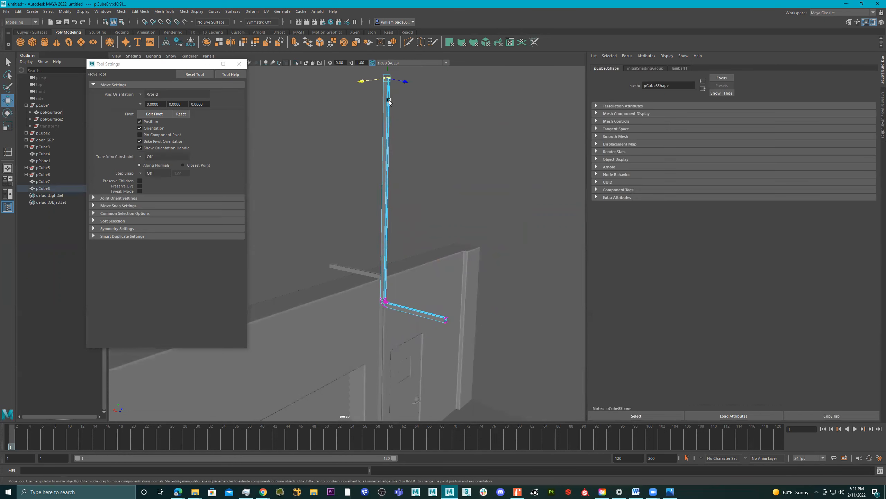
pyautogui.keyDown('alt'); pyautogui.moveTo(389, 97); pyautogui.dragTo(395, 109, button='middle'); pyautogui.keyUp('alt')
pyautogui.moveTo(393, 82); pyautogui.dragTo(397, 240)
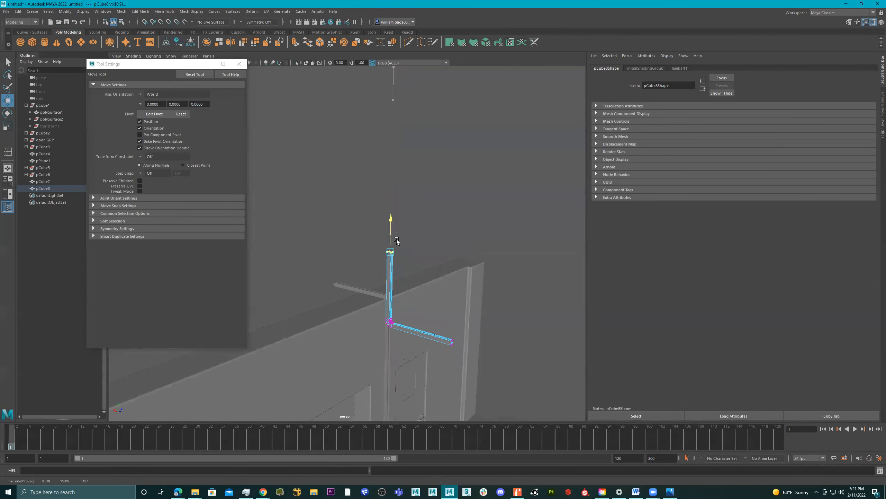
# Step: Move the end vertices of the copy's horizontal leg inward to shorten the spout, and return to object mode
pyautogui.keyDown('alt'); pyautogui.moveTo(396, 288); pyautogui.dragTo(437, 257); pyautogui.keyUp('alt')
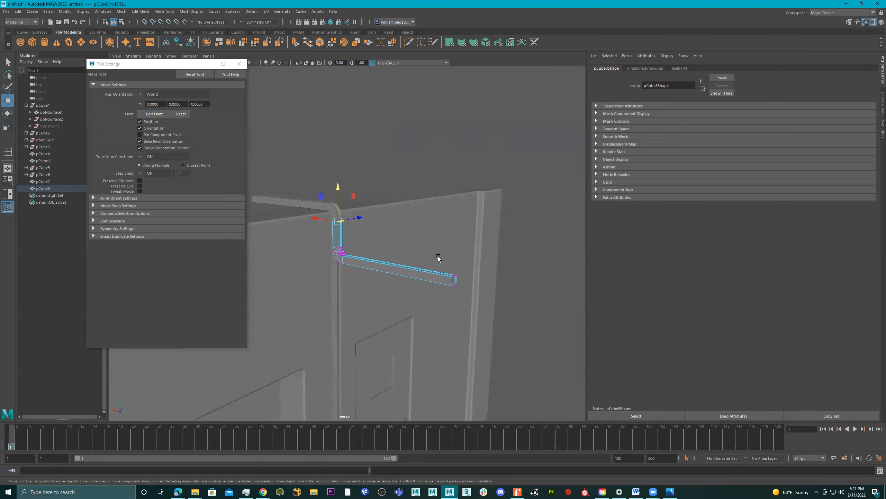
pyautogui.moveTo(413, 317); pyautogui.dragTo(414, 316)
pyautogui.moveTo(439, 277); pyautogui.dragTo(354, 260)
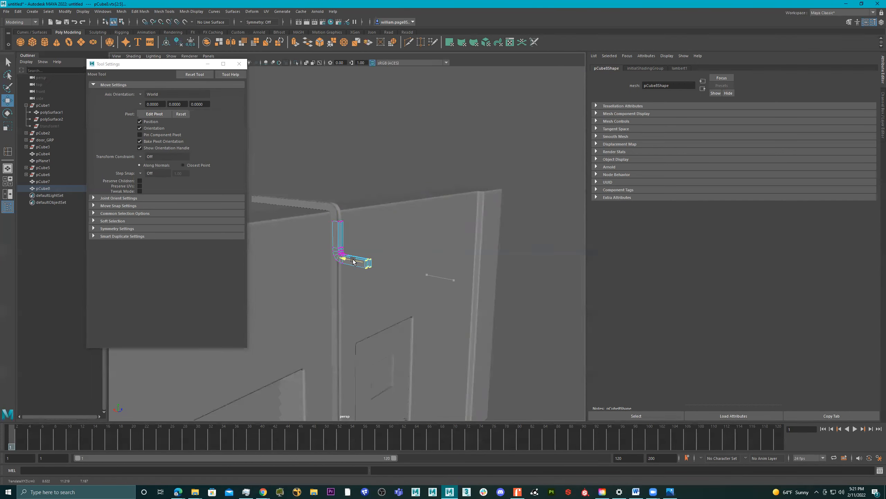
pyautogui.keyDown('alt'); pyautogui.moveTo(398, 237); pyautogui.dragTo(426, 233); pyautogui.keyUp('alt')
pyautogui.moveTo(427, 233); pyautogui.dragTo(452, 219, button='right')
# Step: Lower the short elbow to a Y translation of about -6.414, isolate it with the downpipe, and close the tool settings
pyautogui.keyDown('alt'); pyautogui.moveTo(430, 264); pyautogui.dragTo(472, 166); pyautogui.keyUp('alt')
pyautogui.moveTo(460, 100); pyautogui.dragTo(429, 231)
pyautogui.keyDown('shift'); pyautogui.click(408, 252); pyautogui.keyUp('shift')
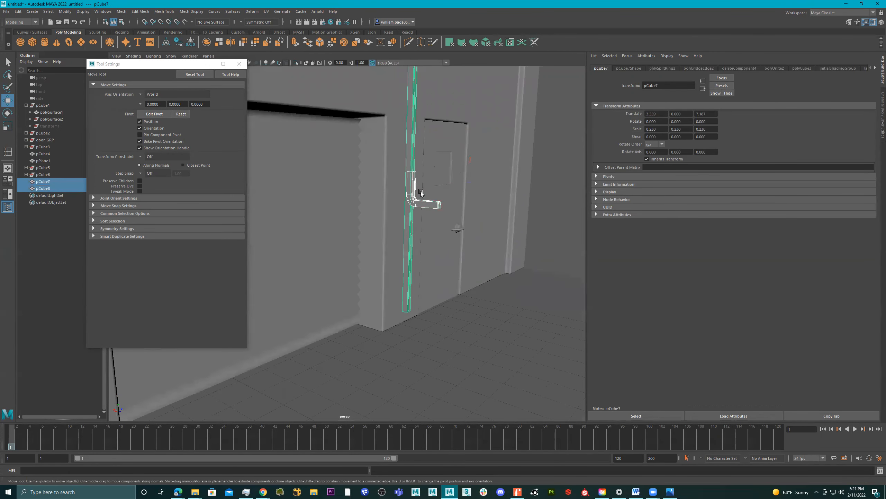
pyautogui.click(296, 63)
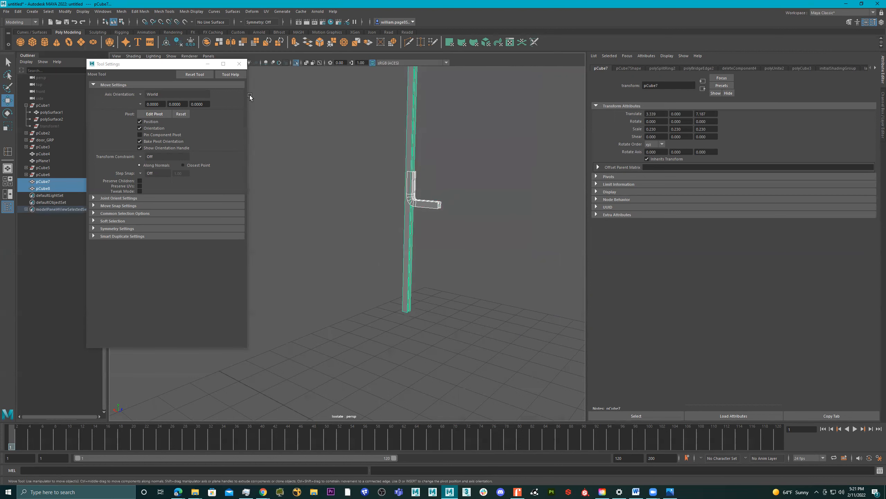
pyautogui.click(239, 64)
# Step: Move the elbow down below the downpipe's lower end, to a Y translation of about -12.047
pyautogui.click(435, 205)
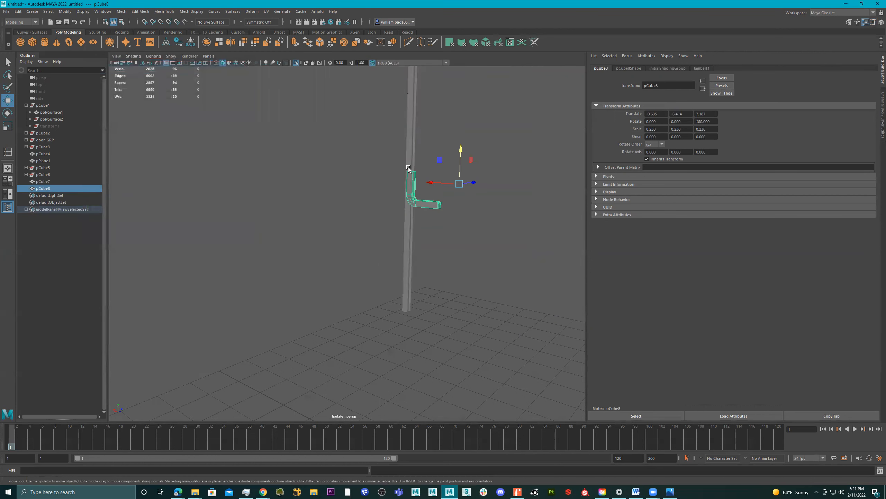
pyautogui.moveTo(461, 155); pyautogui.dragTo(474, 309)
pyautogui.keyDown('alt'); pyautogui.moveTo(492, 313); pyautogui.dragTo(560, 329, button='right'); pyautogui.keyUp('alt')
pyautogui.keyDown('alt'); pyautogui.moveTo(433, 335); pyautogui.dragTo(385, 257, button='middle'); pyautogui.keyUp('alt')
pyautogui.keyDown('alt'); pyautogui.moveTo(385, 258); pyautogui.dragTo(468, 262, button='right'); pyautogui.keyUp('alt')
pyautogui.keyDown('alt'); pyautogui.moveTo(468, 263); pyautogui.dragTo(359, 238); pyautogui.keyUp('alt')
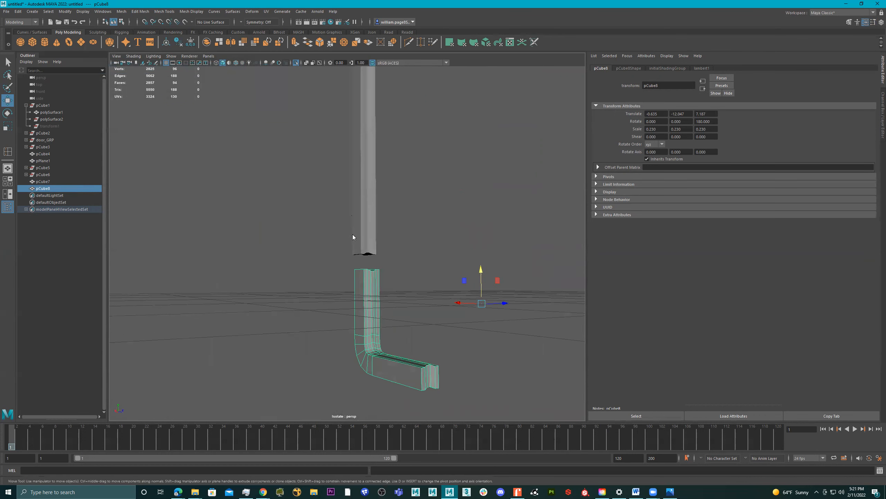
# Step: Align the elbow directly below the downpipe's lower end with a small gap, and combine the two into one mesh
pyautogui.keyDown('alt'); pyautogui.moveTo(378, 266); pyautogui.dragTo(354, 296); pyautogui.keyUp('alt')
pyautogui.moveTo(439, 300); pyautogui.dragTo(428, 298)
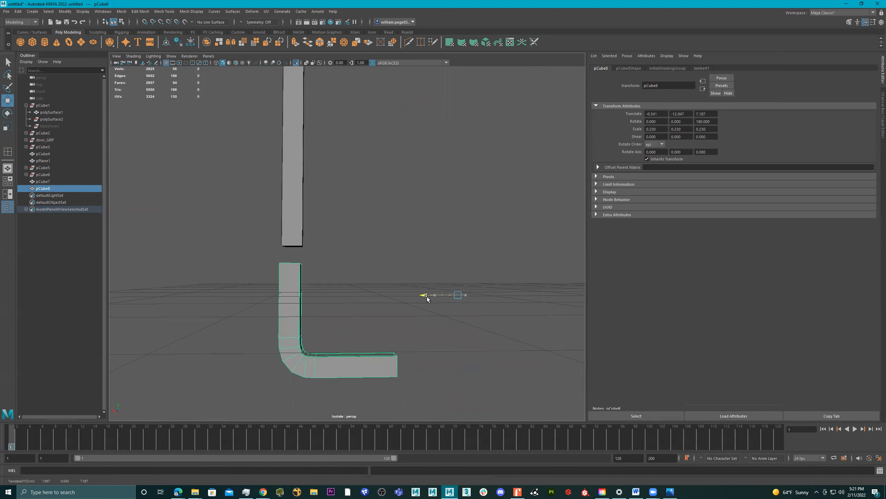
pyautogui.keyDown('alt'); pyautogui.moveTo(344, 256); pyautogui.dragTo(349, 262); pyautogui.keyUp('alt')
pyautogui.moveTo(462, 260); pyautogui.dragTo(463, 249)
pyautogui.keyDown('alt'); pyautogui.moveTo(413, 241); pyautogui.dragTo(447, 241, button='middle'); pyautogui.keyUp('alt')
pyautogui.moveTo(365, 227); pyautogui.dragTo(303, 262)
pyautogui.keyDown('shift'); pyautogui.moveTo(407, 206); pyautogui.dragTo(413, 354, button='right'); pyautogui.keyUp('shift')
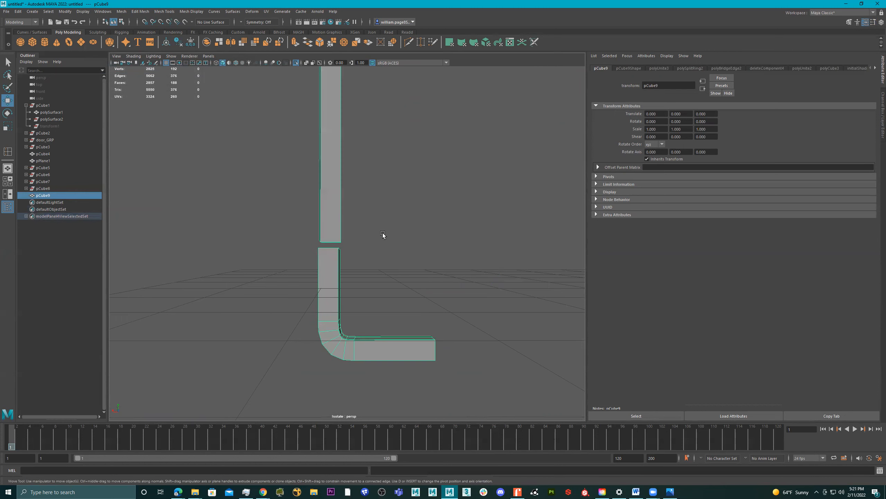
# Step: Select the open border edges on both sides of the gap and bridge the downpipe to the elbow
pyautogui.moveTo(319, 211); pyautogui.dragTo(320, 230, button='right')
pyautogui.moveTo(383, 217); pyautogui.dragTo(284, 270)
pyautogui.keyDown('alt'); pyautogui.moveTo(356, 259); pyautogui.dragTo(272, 330); pyautogui.keyUp('alt')
pyautogui.keyDown('ctrl'); pyautogui.moveTo(454, 168); pyautogui.dragTo(213, 170); pyautogui.keyUp('ctrl')
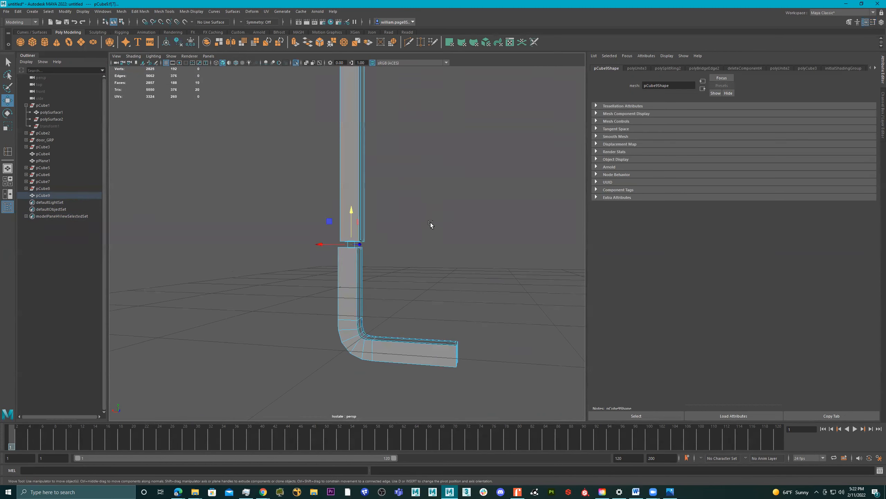
pyautogui.keyDown('alt'); pyautogui.moveTo(380, 294); pyautogui.dragTo(350, 258); pyautogui.keyUp('alt')
pyautogui.keyDown('alt'); pyautogui.moveTo(351, 259); pyautogui.dragTo(571, 256, button='right'); pyautogui.keyUp('alt')
pyautogui.keyDown('alt'); pyautogui.moveTo(425, 279); pyautogui.dragTo(373, 292); pyautogui.keyUp('alt')
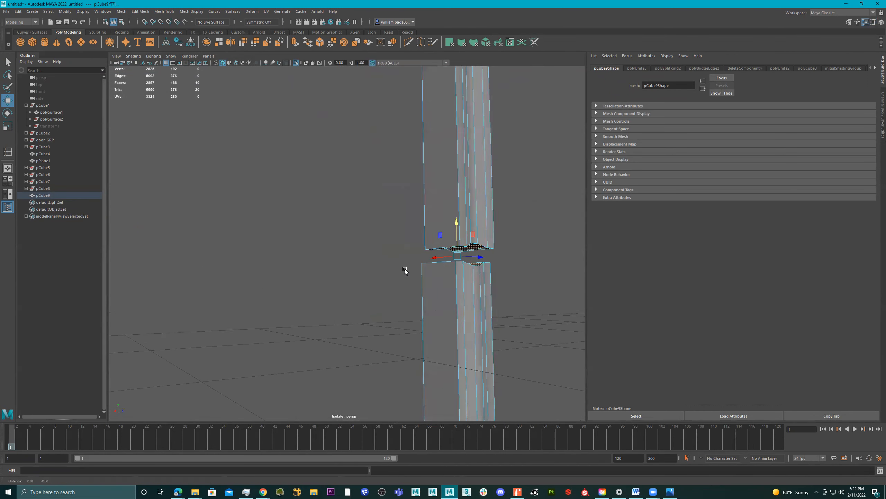
pyautogui.keyDown('alt'); pyautogui.moveTo(475, 268); pyautogui.dragTo(362, 258, button='middle'); pyautogui.keyUp('alt')
pyautogui.keyDown('alt'); pyautogui.moveTo(362, 257); pyautogui.dragTo(445, 241); pyautogui.keyUp('alt')
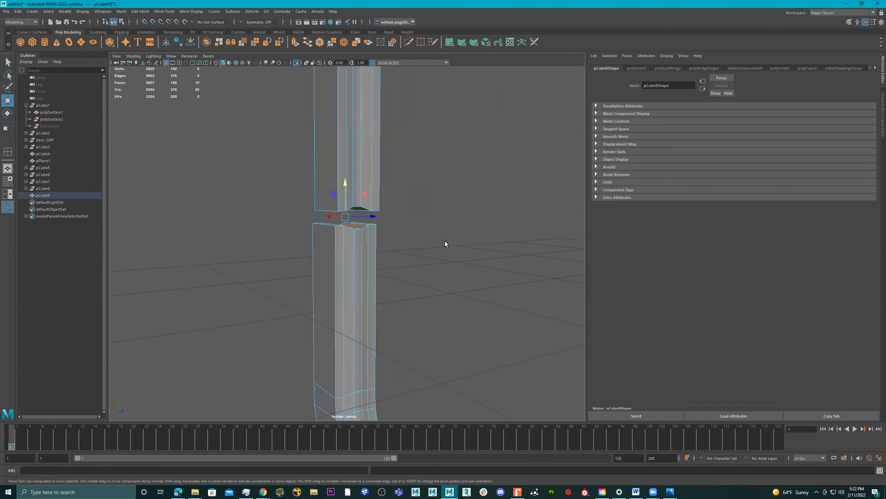
pyautogui.keyDown('shift'); pyautogui.moveTo(412, 229); pyautogui.dragTo(410, 330, button='right'); pyautogui.keyUp('shift')
pyautogui.moveTo(388, 226)
pyautogui.keyDown('alt'); pyautogui.mouseDown()
pyautogui.moveTo(357, 222)
pyautogui.moveTo(379, 231)
pyautogui.mouseUp(); pyautogui.keyUp('alt')
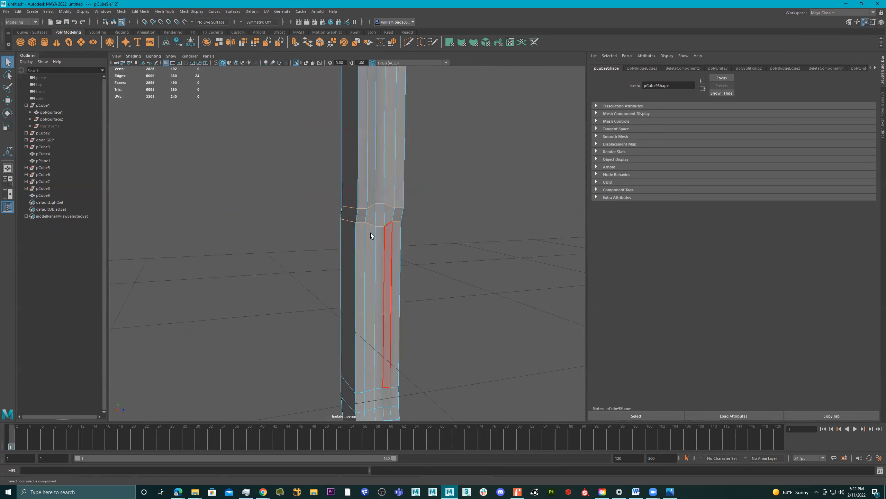
# Step: Delete the two edge loops bordering the bridged section of the downpipe
pyautogui.moveTo(370, 206); pyautogui.dragTo(365, 128, button='right')
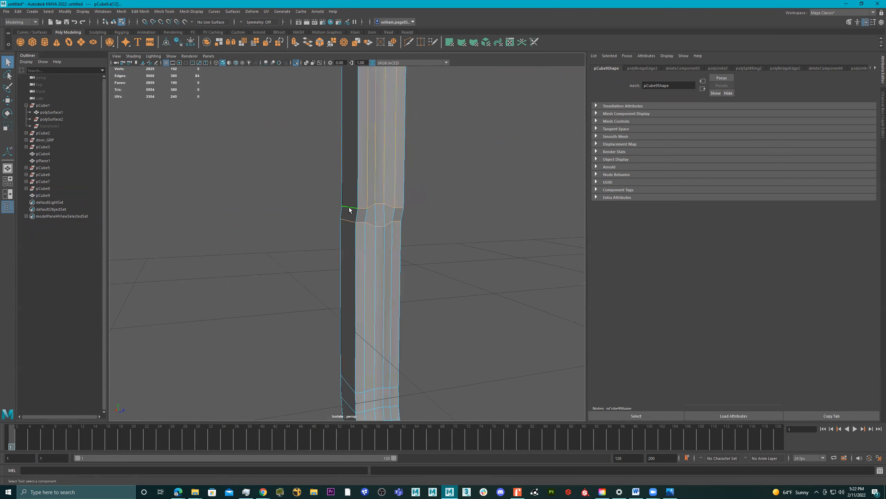
pyautogui.doubleClick(355, 215)
pyautogui.keyDown('shift'); pyautogui.moveTo(437, 221); pyautogui.dragTo(388, 214, button='right'); pyautogui.keyUp('shift')
pyautogui.scroll(-3, 384, 241)
# Step: Move the vertices of the downpipe's bottom elbow vertically to bring it near the ground, and exit isolate mode
pyautogui.moveTo(356, 302); pyautogui.dragTo(356, 305, button='right')
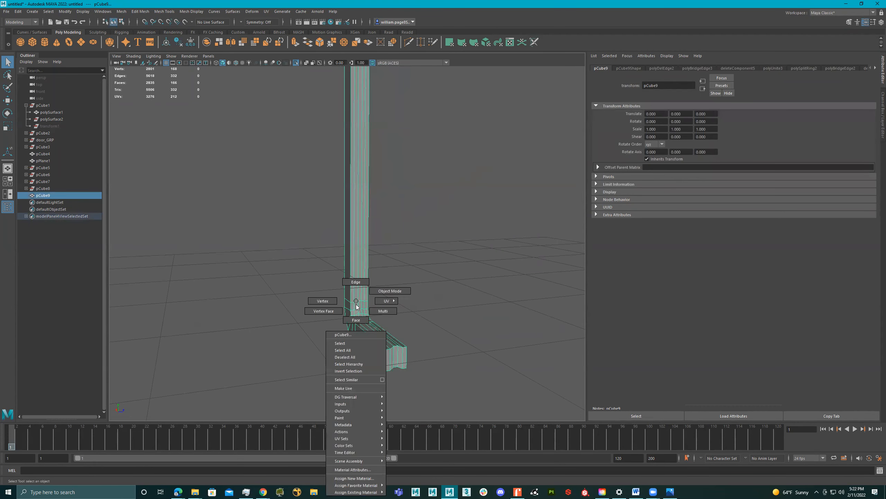
pyautogui.moveTo(299, 299); pyautogui.dragTo(299, 299, button='right')
pyautogui.press('w')
pyautogui.moveTo(370, 298); pyautogui.dragTo(370, 140)
pyautogui.scroll(-5, 377, 193)
pyautogui.click(296, 63)
pyautogui.moveTo(359, 107); pyautogui.dragTo(361, 210)
# Step: Move the end vertices of the bottom spout toward the wall to shorten it, and return to object mode
pyautogui.keyDown('alt'); pyautogui.moveTo(364, 213); pyautogui.dragTo(420, 223); pyautogui.keyUp('alt')
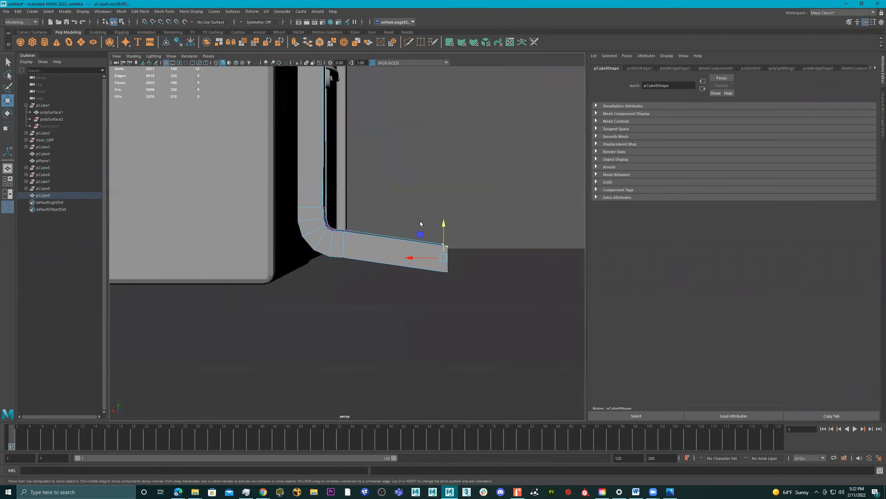
pyautogui.moveTo(340, 277); pyautogui.dragTo(341, 276)
pyautogui.moveTo(345, 211); pyautogui.dragTo(397, 216)
pyautogui.moveTo(397, 215); pyautogui.dragTo(353, 257)
pyautogui.keyDown('alt'); pyautogui.moveTo(337, 220); pyautogui.dragTo(396, 244); pyautogui.keyUp('alt')
pyautogui.keyDown('alt'); pyautogui.moveTo(396, 244); pyautogui.dragTo(194, 222, button='right'); pyautogui.keyUp('alt')
pyautogui.keyDown('alt'); pyautogui.moveTo(194, 219); pyautogui.dragTo(359, 196); pyautogui.keyUp('alt')
pyautogui.click(349, 161)
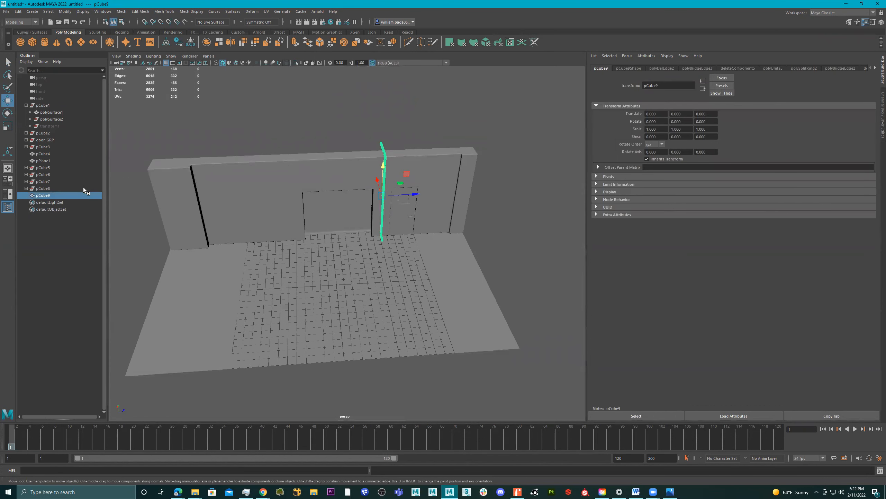
# Step: Rename the combined downpipe storm_drain
pyautogui.doubleClick(48, 195)
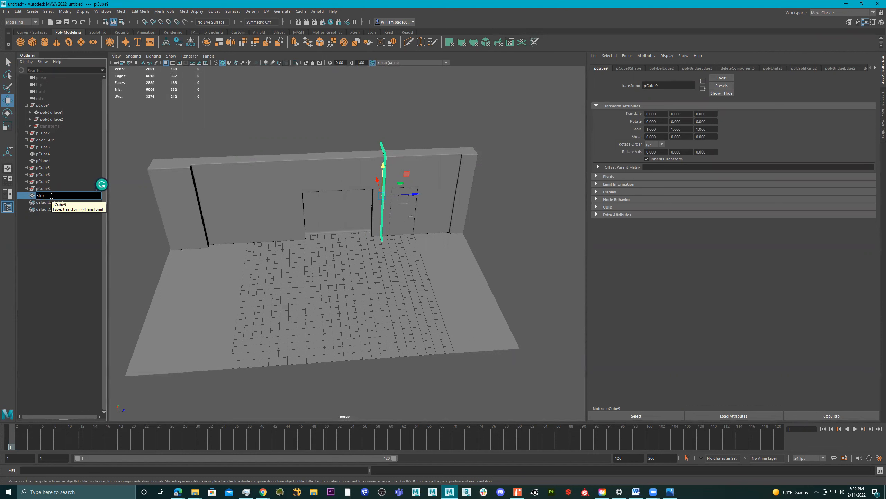
pyautogui.write('storm_drain')
pyautogui.press('Return')
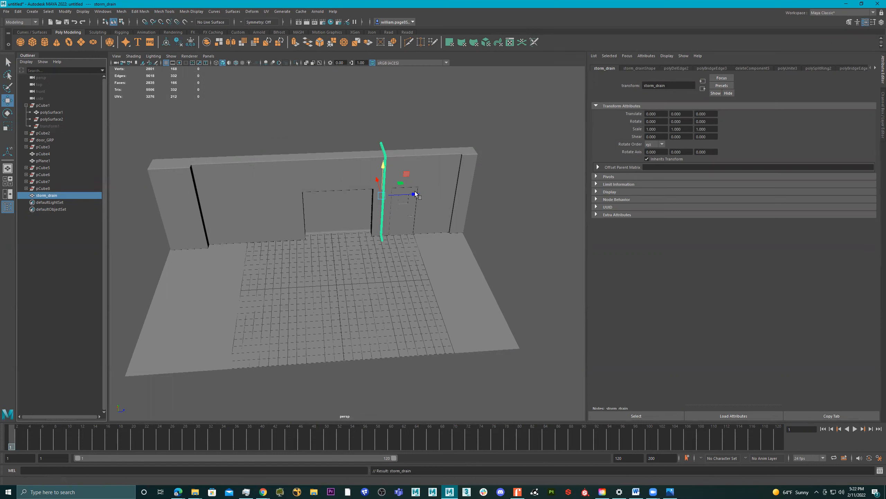
# Step: Duplicate the storm drain and move the copy along the wall to a Z translation of about -23.791, beside the far pillar
pyautogui.moveTo(417, 196); pyautogui.dragTo(328, 197)
pyautogui.hotkey('ctrl', 'z')
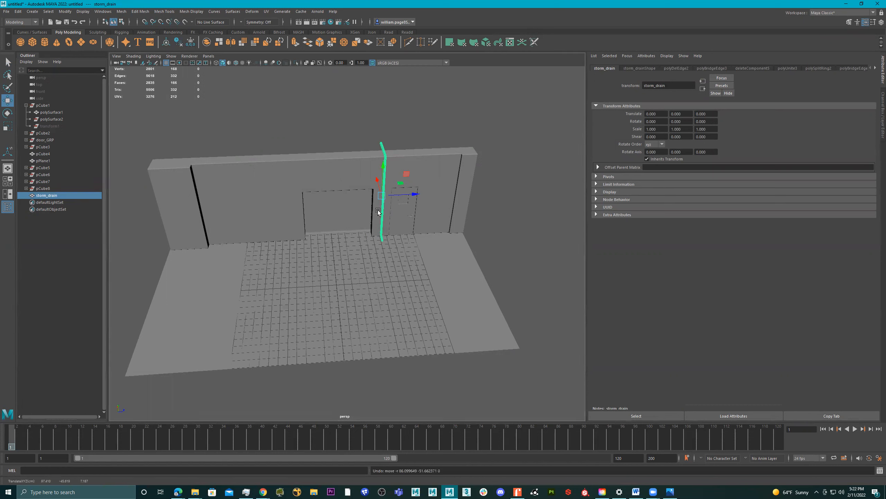
pyautogui.hotkey('ctrl', 'd')
pyautogui.moveTo(415, 195); pyautogui.dragTo(271, 190)
pyautogui.keyDown('alt'); pyautogui.moveTo(430, 192); pyautogui.dragTo(352, 192, button='right'); pyautogui.keyUp('alt')
pyautogui.scroll(5, 371, 178)
pyautogui.keyDown('alt'); pyautogui.moveTo(375, 175); pyautogui.dragTo(364, 202); pyautogui.keyUp('alt')
pyautogui.keyDown('alt'); pyautogui.moveTo(467, 228); pyautogui.dragTo(507, 221); pyautogui.keyUp('alt')
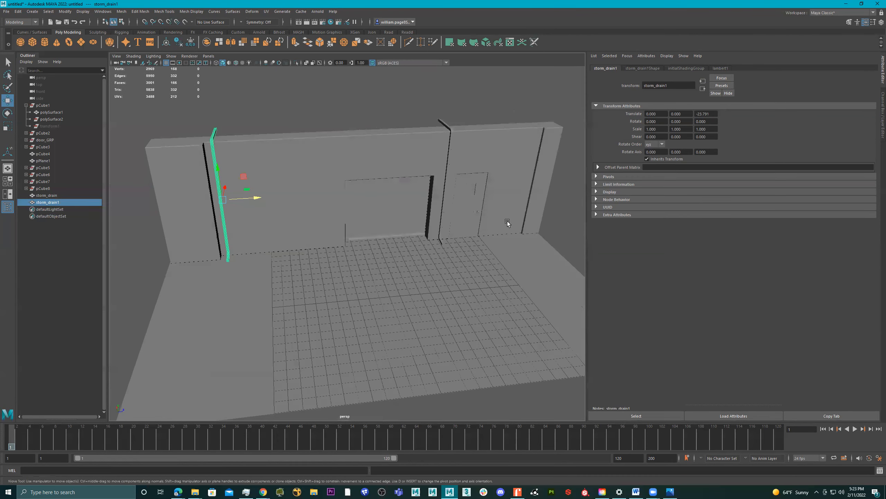
pyautogui.scroll(-3, 413, 198)
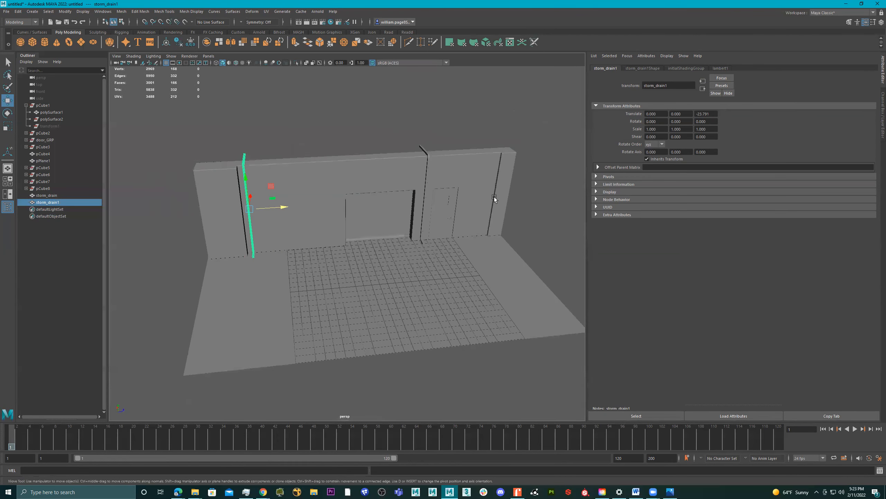
# Step: Create a polygon cube and widen it to a scale of about 3.86 in X and 6 in Z
pyautogui.click(32, 42)
pyautogui.keyDown('alt'); pyautogui.moveTo(391, 258); pyautogui.dragTo(397, 241); pyautogui.keyUp('alt')
pyautogui.press('r')
pyautogui.moveTo(365, 295); pyautogui.dragTo(379, 279)
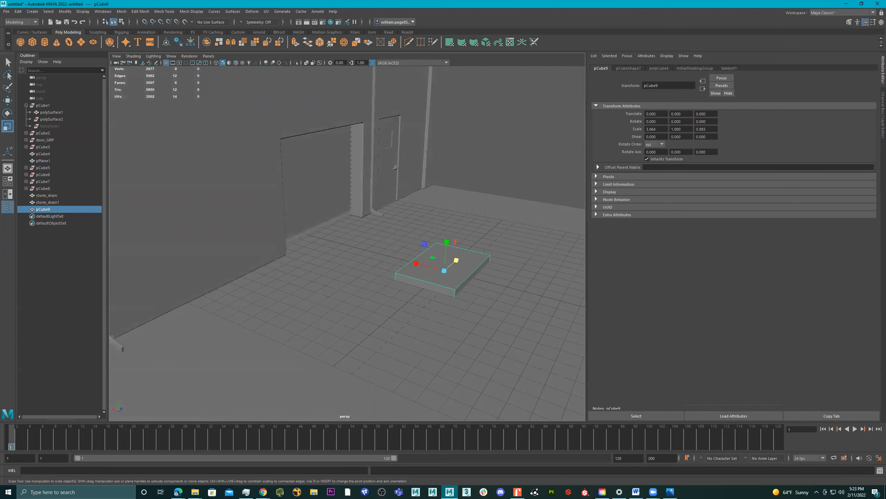
# Step: Flatten the cube to a Y scale of about 0.206 and place it against the wall beside the shutter, at about X 8.093, Z -6.950
pyautogui.press('w')
pyautogui.moveTo(447, 246)
pyautogui.mouseDown()
pyautogui.moveTo(448, 233)
pyautogui.moveTo(450, 259)
pyautogui.mouseUp()
pyautogui.press('r')
pyautogui.keyDown('alt'); pyautogui.moveTo(462, 260); pyautogui.dragTo(399, 256); pyautogui.keyUp('alt')
pyautogui.keyDown('alt'); pyautogui.moveTo(399, 257); pyautogui.dragTo(486, 237, button='middle'); pyautogui.keyUp('alt')
pyautogui.press('w')
pyautogui.moveTo(414, 278); pyautogui.dragTo(389, 196)
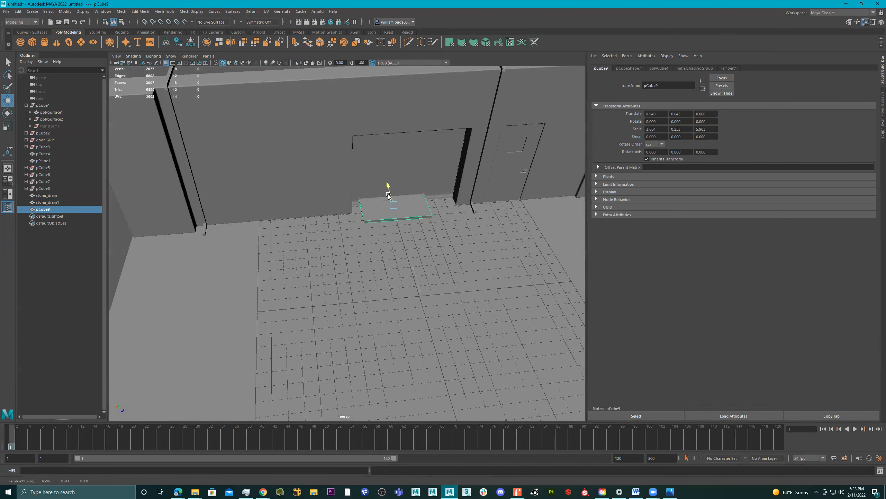
pyautogui.moveTo(431, 219); pyautogui.dragTo(311, 162)
pyautogui.press('r')
pyautogui.press('w')
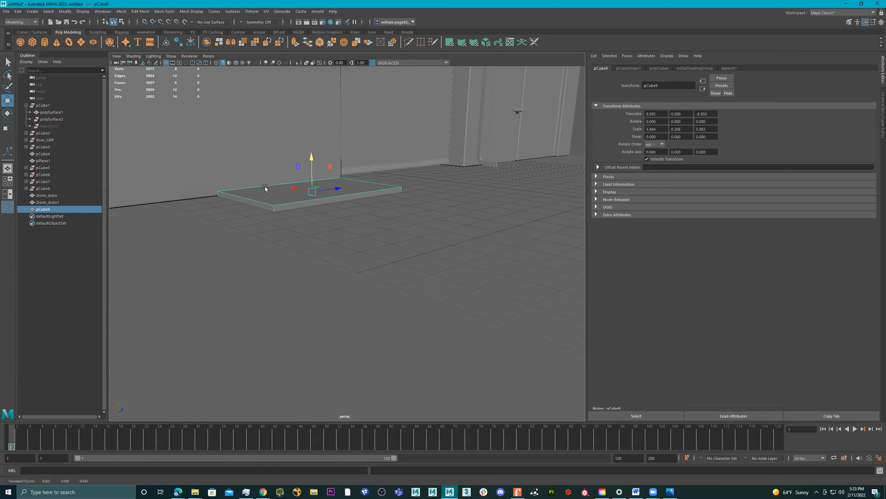
# Step: Rename the flattened cube sideWalk_Slab
pyautogui.doubleClick(65, 209)
pyautogui.write('sideWalk')
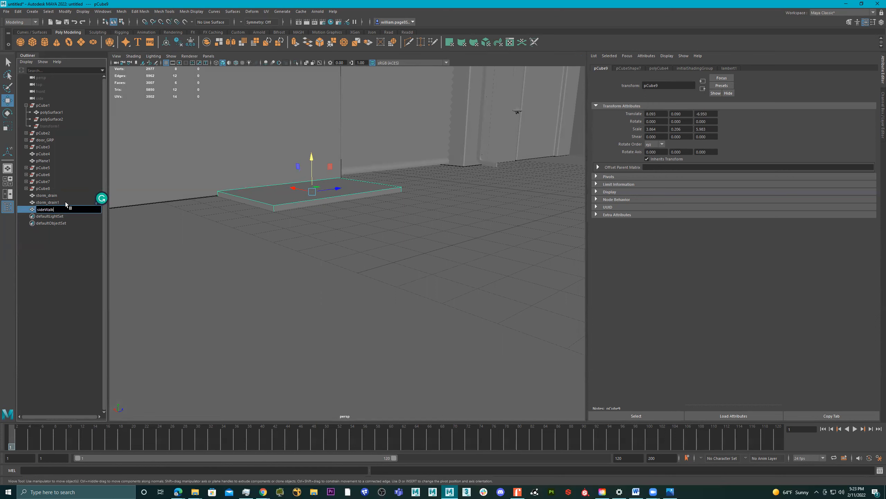
pyautogui.write('_Slab')
pyautogui.press('Return')
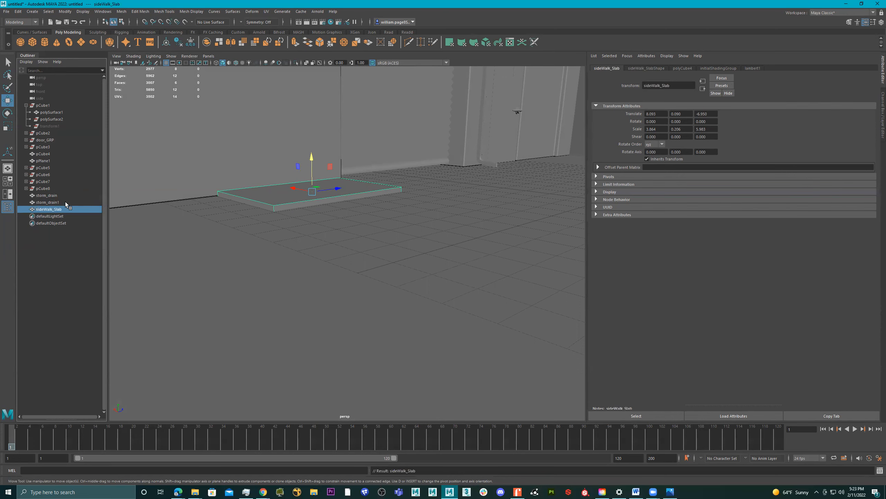
# Step: Bevel all edges of the sidewalk slab with a fraction of 0.5 and 2 segments
pyautogui.press('f')
pyautogui.keyDown('alt'); pyautogui.moveTo(325, 170); pyautogui.dragTo(324, 202); pyautogui.keyUp('alt')
pyautogui.moveTo(330, 231); pyautogui.dragTo(330, 212, button='right')
pyautogui.moveTo(432, 183); pyautogui.dragTo(297, 259)
pyautogui.scroll(5, 349, 210)
pyautogui.keyDown('shift'); pyautogui.moveTo(346, 209); pyautogui.dragTo(372, 212, button='right'); pyautogui.keyUp('shift')
pyautogui.keyDown('alt'); pyautogui.moveTo(341, 201); pyautogui.dragTo(368, 200); pyautogui.keyUp('alt')
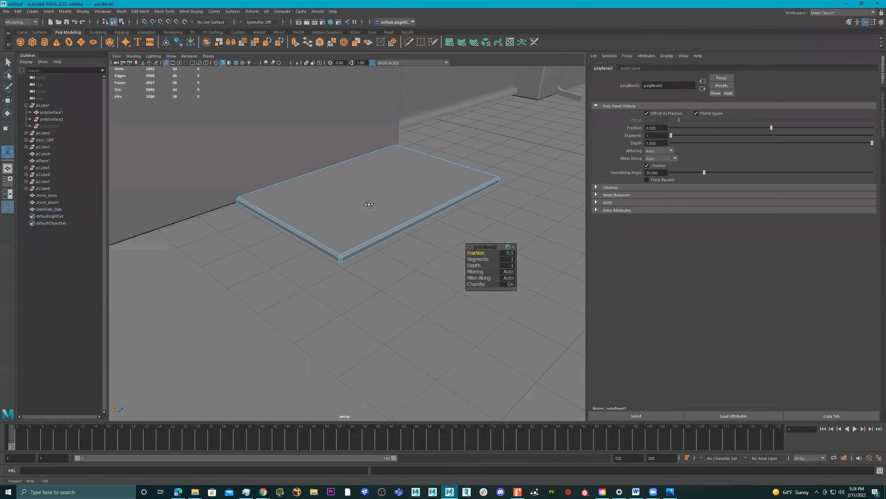
pyautogui.keyDown('alt'); pyautogui.moveTo(415, 225); pyautogui.dragTo(361, 231); pyautogui.keyUp('alt')
pyautogui.press('q')
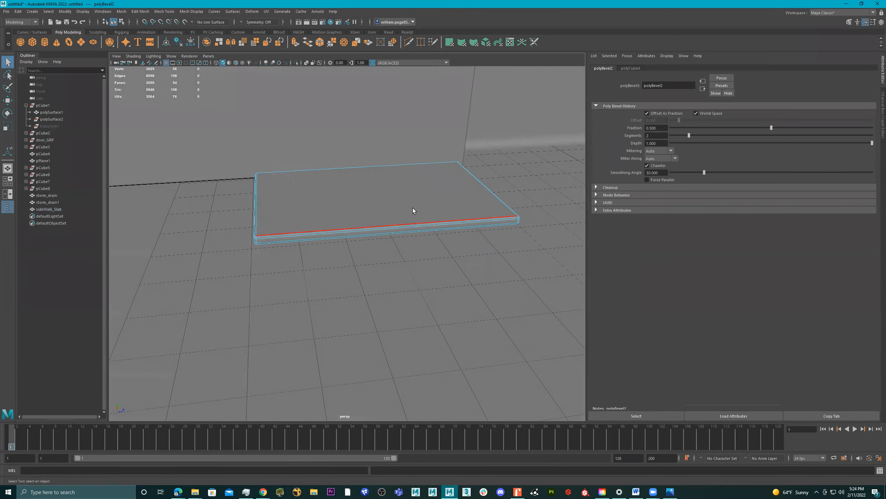
# Step: Insert two edge loops in each direction across the slab with Multi-Cut, and return to object mode
pyautogui.keyDown('alt'); pyautogui.moveTo(414, 211); pyautogui.dragTo(370, 207); pyautogui.keyUp('alt')
pyautogui.click(419, 44)
pyautogui.keyDown('ctrl'); pyautogui.click(337, 199); pyautogui.keyUp('ctrl')
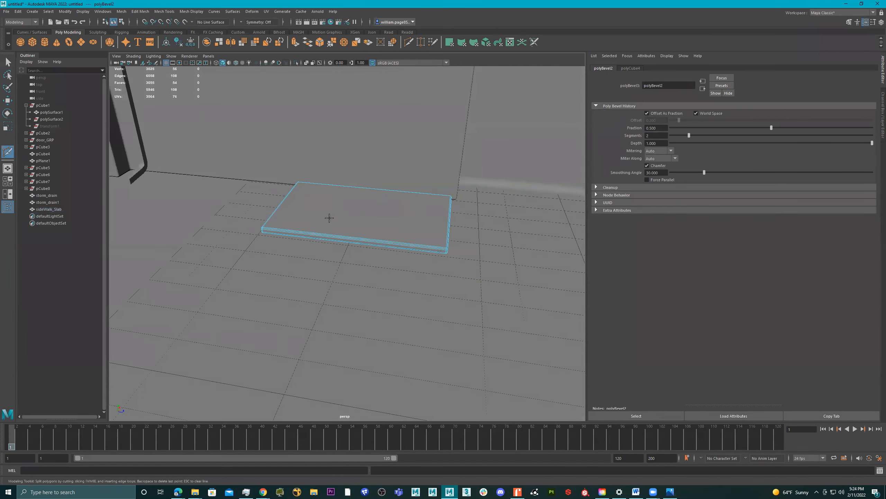
pyautogui.keyDown('ctrl'); pyautogui.click(450, 208); pyautogui.keyUp('ctrl')
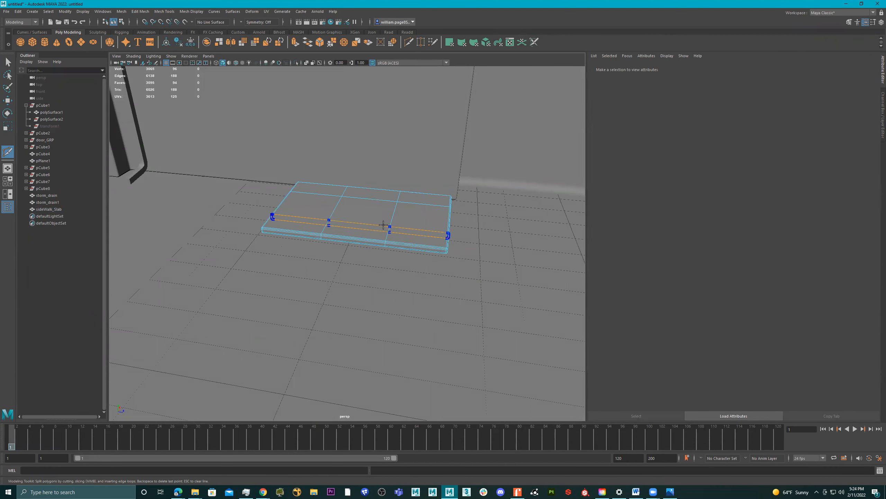
pyautogui.keyDown('alt'); pyautogui.moveTo(417, 223); pyautogui.dragTo(417, 225); pyautogui.keyUp('alt')
pyautogui.moveTo(416, 224); pyautogui.dragTo(416, 199, button='right')
pyautogui.moveTo(391, 231)
pyautogui.keyDown('alt'); pyautogui.mouseDown()
pyautogui.moveTo(371, 240)
pyautogui.moveTo(385, 241)
pyautogui.mouseUp(); pyautogui.keyUp('alt')
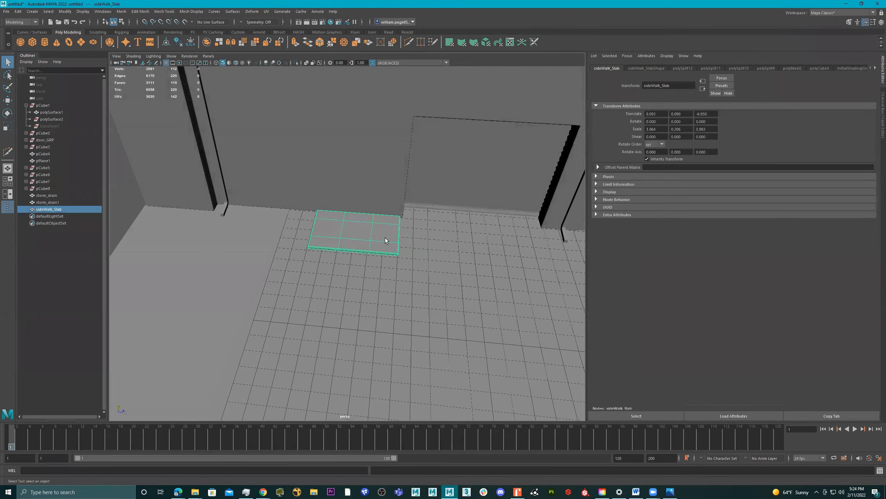
# Step: Duplicate the slab and butt the copy against its side farther from the shutter, at a Z translation of about -12.910
pyautogui.hotkey('ctrl', 'd')
pyautogui.press('w')
pyautogui.moveTo(300, 224); pyautogui.dragTo(312, 222)
pyautogui.keyDown('alt'); pyautogui.moveTo(362, 219); pyautogui.dragTo(470, 219, button='middle'); pyautogui.keyUp('alt')
pyautogui.keyDown('alt'); pyautogui.moveTo(378, 222); pyautogui.dragTo(388, 218); pyautogui.keyUp('alt')
pyautogui.keyDown('alt'); pyautogui.moveTo(388, 217); pyautogui.dragTo(468, 215, button='right'); pyautogui.keyUp('alt')
pyautogui.keyDown('alt'); pyautogui.moveTo(468, 214); pyautogui.dragTo(340, 232); pyautogui.keyUp('alt')
pyautogui.keyDown('alt'); pyautogui.moveTo(339, 231); pyautogui.dragTo(393, 236, button='right'); pyautogui.keyUp('alt')
pyautogui.keyDown('alt'); pyautogui.moveTo(403, 236); pyautogui.dragTo(391, 238); pyautogui.keyUp('alt')
pyautogui.keyDown('alt'); pyautogui.moveTo(348, 233); pyautogui.dragTo(371, 231, button='middle'); pyautogui.keyUp('alt')
pyautogui.moveTo(340, 228); pyautogui.dragTo(342, 229)
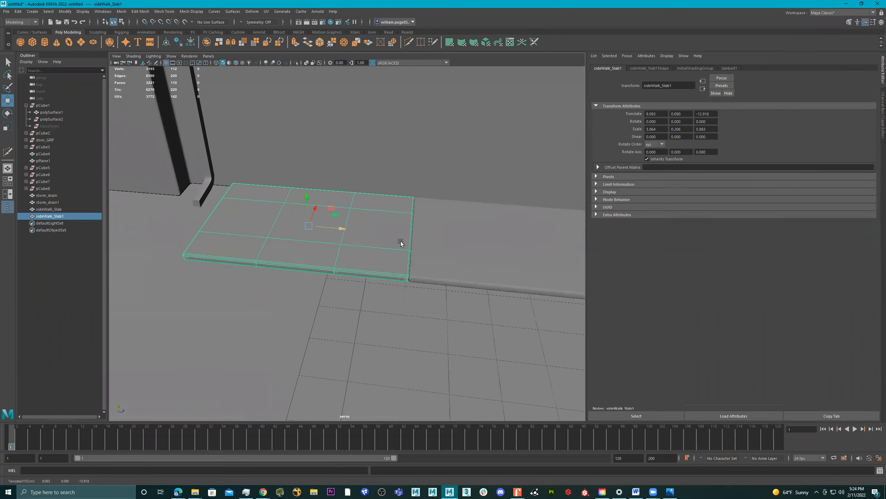
# Step: Duplicate both slabs and move the copies along the wall to the door side of the shutter
pyautogui.keyDown('shift'); pyautogui.click(483, 252); pyautogui.keyUp('shift')
pyautogui.keyDown('alt'); pyautogui.moveTo(482, 251); pyautogui.dragTo(346, 246, button='right'); pyautogui.keyUp('alt')
pyautogui.keyDown('alt'); pyautogui.moveTo(445, 248); pyautogui.dragTo(272, 223, button='middle'); pyautogui.keyUp('alt')
pyautogui.keyDown('alt'); pyautogui.moveTo(344, 229); pyautogui.dragTo(326, 231, button='right'); pyautogui.keyUp('alt')
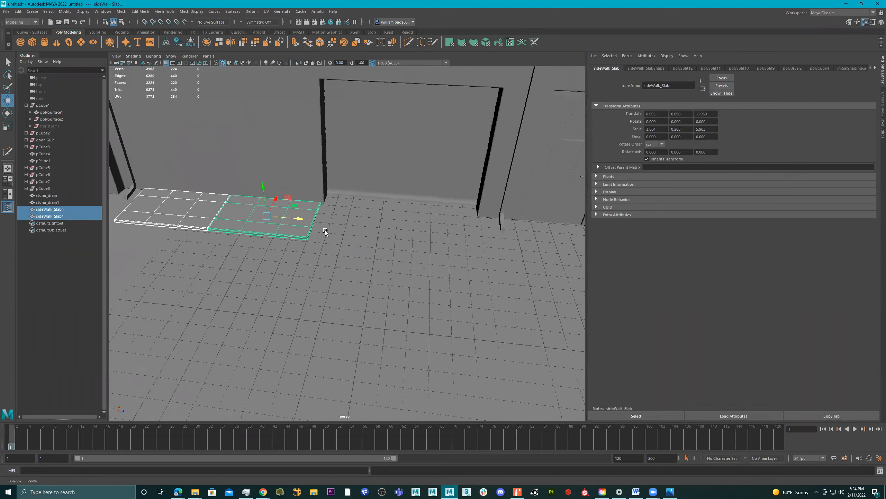
pyautogui.keyDown('alt'); pyautogui.moveTo(326, 230); pyautogui.dragTo(332, 230); pyautogui.keyUp('alt')
pyautogui.hotkey('ctrl', 'd')
pyautogui.moveTo(358, 228); pyautogui.dragTo(642, 268, button='middle')
pyautogui.keyDown('alt'); pyautogui.moveTo(504, 246); pyautogui.dragTo(302, 240, button='middle'); pyautogui.keyUp('alt')
pyautogui.keyDown('alt'); pyautogui.moveTo(398, 253); pyautogui.dragTo(377, 213); pyautogui.keyUp('alt')
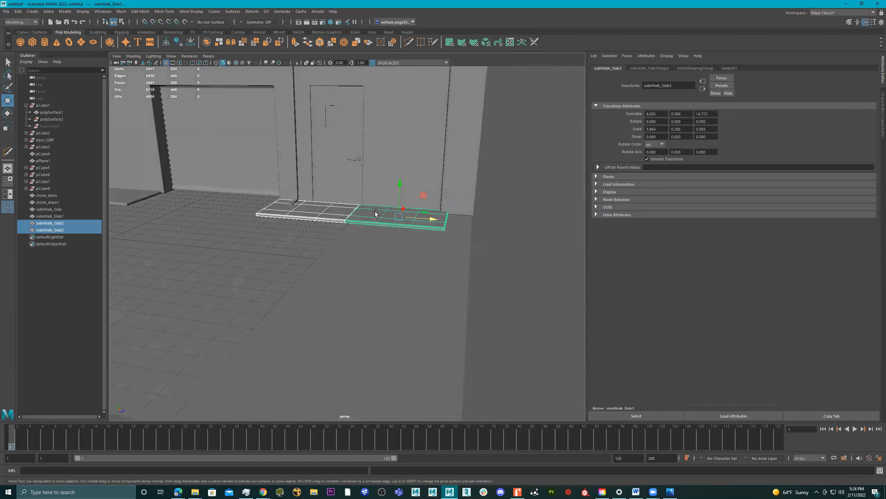
pyautogui.keyDown('alt'); pyautogui.moveTo(375, 212); pyautogui.dragTo(452, 203, button='right'); pyautogui.keyUp('alt')
pyautogui.moveTo(422, 172); pyautogui.dragTo(422, 173)
# Step: Select all four sidewalk slabs and lower them slightly into the ground plane
pyautogui.keyDown('alt'); pyautogui.moveTo(418, 183); pyautogui.dragTo(547, 188, button='middle'); pyautogui.keyUp('alt')
pyautogui.keyDown('alt'); pyautogui.moveTo(274, 187); pyautogui.dragTo(222, 188, button='right'); pyautogui.keyUp('alt')
pyautogui.keyDown('alt'); pyautogui.moveTo(222, 188); pyautogui.dragTo(280, 186, button='middle'); pyautogui.keyUp('alt')
pyautogui.keyDown('shift'); pyautogui.click(264, 196); pyautogui.keyUp('shift')
pyautogui.keyDown('shift'); pyautogui.click(216, 192); pyautogui.keyUp('shift')
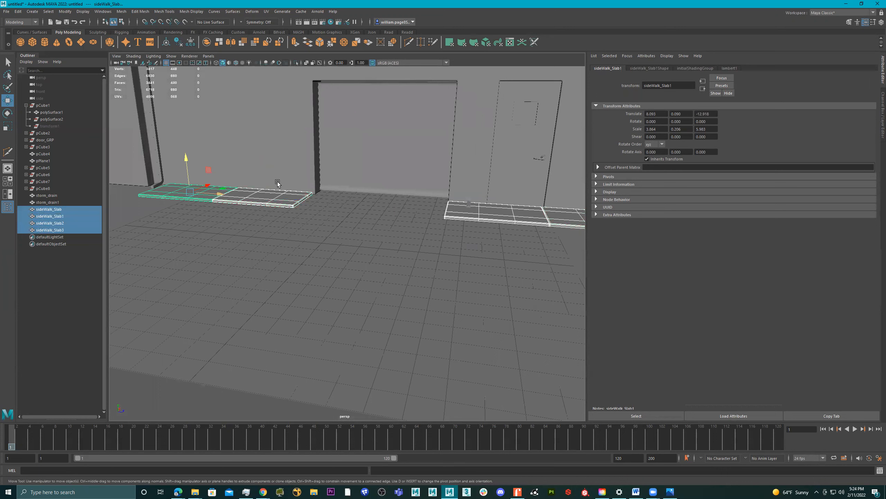
pyautogui.moveTo(186, 160); pyautogui.dragTo(186, 161)
pyautogui.moveTo(276, 191)
pyautogui.keyDown('alt'); pyautogui.mouseDown()
pyautogui.moveTo(292, 197)
pyautogui.moveTo(284, 199)
pyautogui.mouseUp(); pyautogui.keyUp('alt')
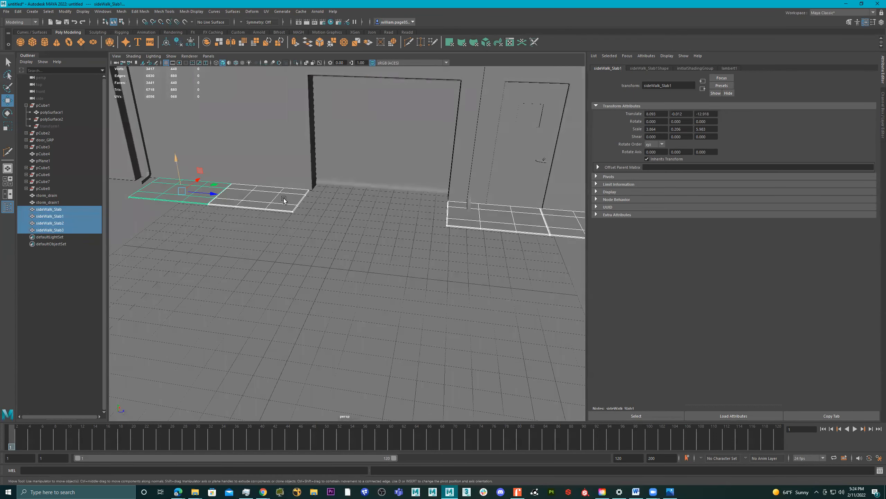
# Step: Duplicate the two slabs beside the storm drain copy and move the copies outward along the wall, past the pillar
pyautogui.keyDown('alt'); pyautogui.moveTo(283, 198); pyautogui.dragTo(336, 205, button='middle'); pyautogui.keyUp('alt')
pyautogui.keyDown('alt'); pyautogui.moveTo(335, 205); pyautogui.dragTo(331, 197); pyautogui.keyUp('alt')
pyautogui.click(357, 201)
pyautogui.keyDown('shift'); pyautogui.click(321, 198); pyautogui.keyUp('shift')
pyautogui.hotkey('ctrl', 'd')
pyautogui.moveTo(343, 197)
pyautogui.mouseDown()
pyautogui.moveTo(182, 182)
pyautogui.moveTo(331, 202)
pyautogui.mouseUp()
# Step: Duplicate the outer slab on the door side and butt the copy against its outer end, at about Z 20.8
pyautogui.click(414, 218)
pyautogui.keyDown('shift'); pyautogui.click(381, 219); pyautogui.keyUp('shift')
pyautogui.keyDown('alt'); pyautogui.moveTo(444, 224); pyautogui.dragTo(400, 214, button='middle'); pyautogui.keyUp('alt')
pyautogui.click(400, 214)
pyautogui.keyDown('shift'); pyautogui.moveTo(411, 215); pyautogui.dragTo(473, 226); pyautogui.keyUp('shift')
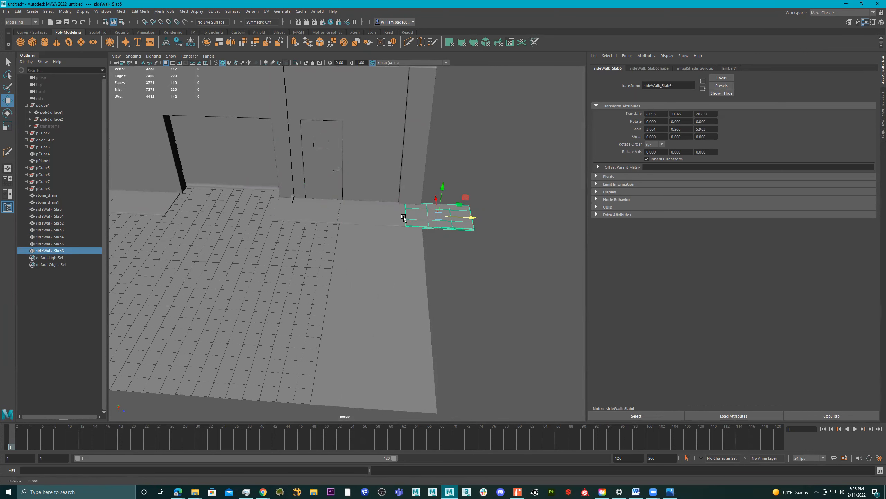
pyautogui.scroll(5, 324, 249)
pyautogui.keyDown('alt'); pyautogui.moveTo(325, 249); pyautogui.dragTo(171, 303, button='middle'); pyautogui.keyUp('alt')
pyautogui.scroll(5, 171, 303)
pyautogui.moveTo(485, 230); pyautogui.dragTo(478, 230)
# Step: Move the wall's end vertices on the door side outward to extend the wall to the end of the sidewalk
pyautogui.scroll(-6, 349, 217)
pyautogui.click(348, 172)
pyautogui.keyDown('alt'); pyautogui.moveTo(348, 171); pyautogui.dragTo(227, 183, button='right'); pyautogui.keyUp('alt')
pyautogui.keyDown('alt'); pyautogui.moveTo(227, 183); pyautogui.dragTo(377, 172); pyautogui.keyUp('alt')
pyautogui.moveTo(311, 147); pyautogui.dragTo(274, 147, button='right')
pyautogui.keyDown('alt'); pyautogui.moveTo(316, 155); pyautogui.dragTo(327, 266); pyautogui.keyUp('alt')
pyautogui.moveTo(371, 185); pyautogui.dragTo(414, 184, button='middle')
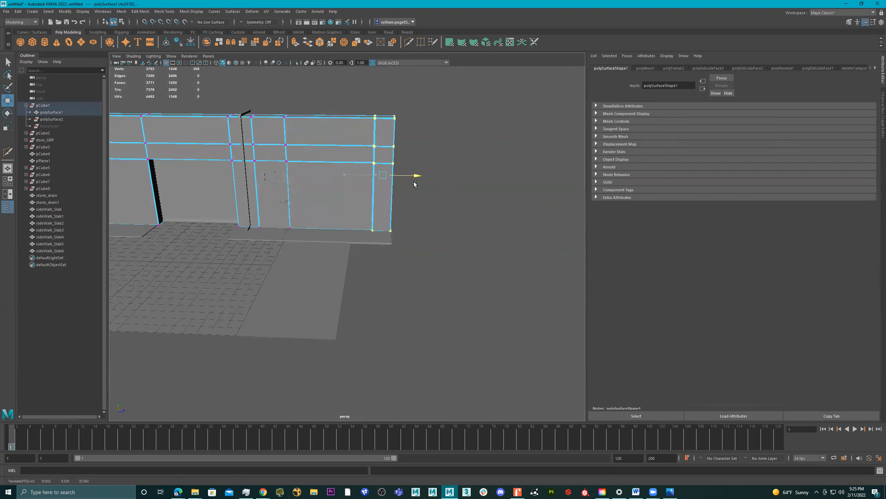
# Step: Select the end row of vertices of the ground plane on the door side
pyautogui.click(287, 290)
pyautogui.keyDown('alt'); pyautogui.moveTo(345, 280); pyautogui.dragTo(353, 240); pyautogui.keyUp('alt')
pyautogui.moveTo(353, 242); pyautogui.dragTo(321, 241, button='right')
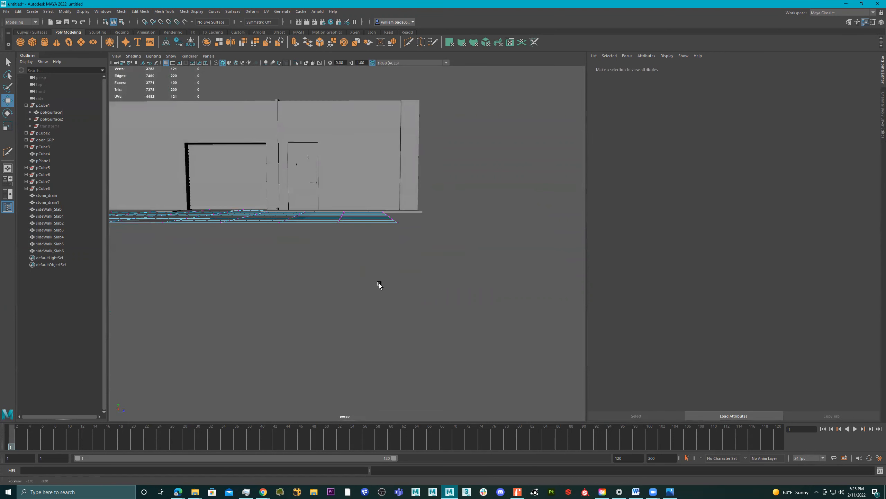
pyautogui.keyDown('alt'); pyautogui.moveTo(469, 281); pyautogui.dragTo(455, 291, button='middle'); pyautogui.keyUp('alt')
pyautogui.moveTo(448, 336); pyautogui.dragTo(336, 154)
pyautogui.keyDown('alt'); pyautogui.moveTo(392, 198); pyautogui.dragTo(437, 272); pyautogui.keyUp('alt')
pyautogui.keyDown('alt'); pyautogui.moveTo(356, 272); pyautogui.dragTo(321, 247); pyautogui.keyUp('alt')
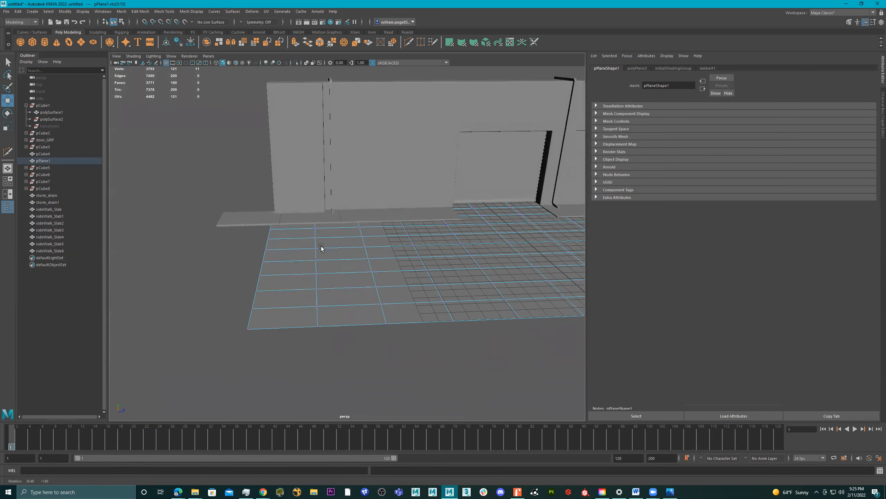
# Step: Extend the wall away from the door by moving its end vertices on the shutter side outward over the sidewalk
pyautogui.click(334, 185)
pyautogui.keyDown('alt'); pyautogui.moveTo(335, 185); pyautogui.dragTo(354, 209, button='middle'); pyautogui.keyUp('alt')
pyautogui.keyDown('alt'); pyautogui.moveTo(353, 208); pyautogui.dragTo(341, 202); pyautogui.keyUp('alt')
pyautogui.moveTo(327, 149); pyautogui.dragTo(268, 147, button='right')
pyautogui.moveTo(257, 87); pyautogui.dragTo(414, 291)
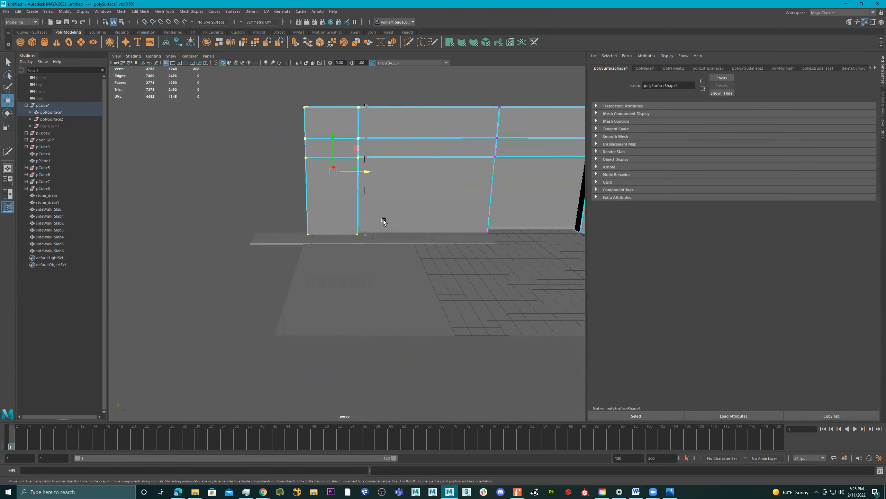
pyautogui.moveTo(359, 172); pyautogui.dragTo(309, 174)
# Step: Move the ground plane's end row of vertices on the shutter side outward to line up with the wall's new end
pyautogui.click(355, 278)
pyautogui.moveTo(342, 274); pyautogui.dragTo(276, 272, button='right')
pyautogui.keyDown('alt'); pyautogui.moveTo(316, 235); pyautogui.dragTo(336, 228, button='middle'); pyautogui.keyUp('alt')
pyautogui.moveTo(216, 116); pyautogui.dragTo(331, 417)
pyautogui.press('4')
pyautogui.moveTo(190, 129); pyautogui.dragTo(348, 374)
pyautogui.press('5')
pyautogui.press('4')
pyautogui.press('5')
pyautogui.press('4')
pyautogui.keyDown('alt'); pyautogui.moveTo(320, 259); pyautogui.dragTo(298, 274); pyautogui.keyUp('alt')
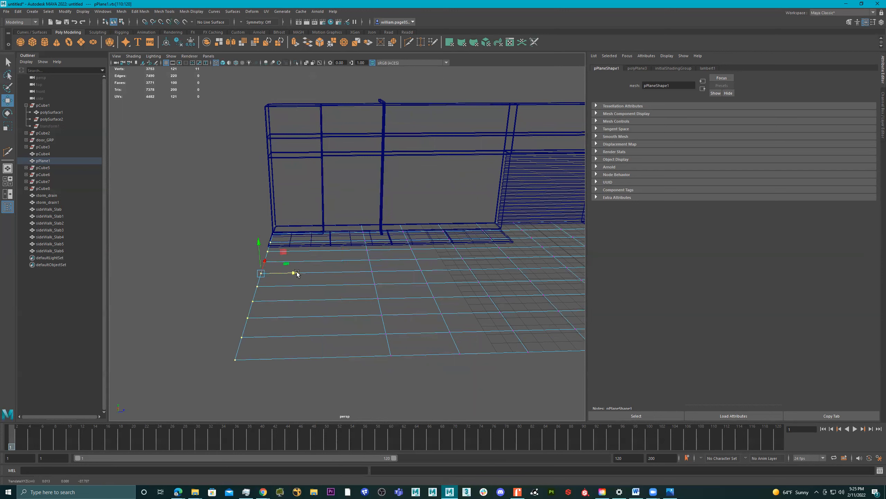
pyautogui.press('5')
pyautogui.keyDown('alt'); pyautogui.moveTo(291, 272); pyautogui.dragTo(241, 274, button='right'); pyautogui.keyUp('alt')
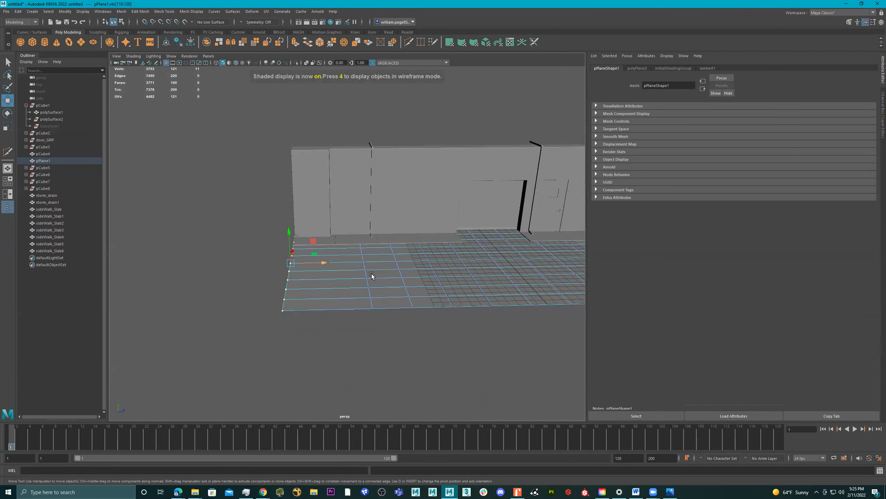
pyautogui.keyDown('alt'); pyautogui.moveTo(372, 275); pyautogui.dragTo(257, 276, button='middle'); pyautogui.keyUp('alt')
pyautogui.moveTo(357, 254); pyautogui.dragTo(401, 240, button='right')
pyautogui.keyDown('alt'); pyautogui.moveTo(336, 217); pyautogui.dragTo(359, 240); pyautogui.keyUp('alt')
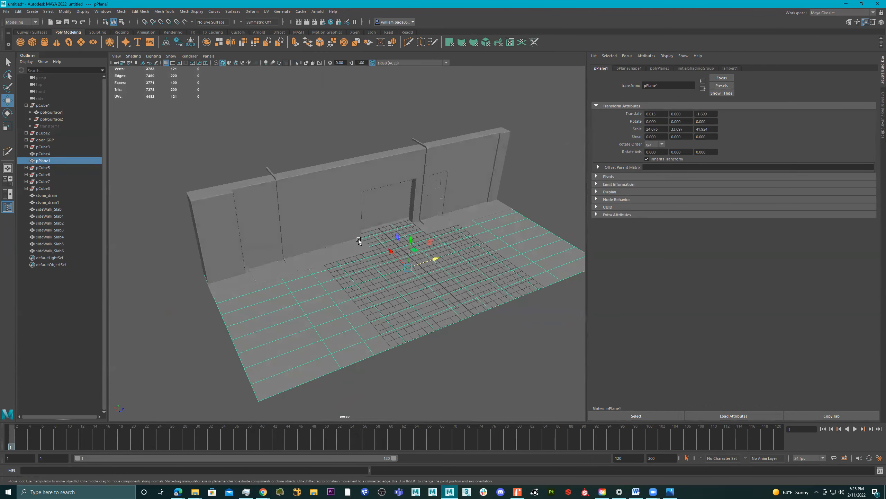
# Step: Add a polygon cylinder at the scene origin, in front of the wall
pyautogui.keyDown('alt'); pyautogui.moveTo(358, 239); pyautogui.dragTo(444, 248, button='right'); pyautogui.keyUp('alt')
pyautogui.keyDown('alt'); pyautogui.moveTo(444, 248); pyautogui.dragTo(388, 246, button='middle'); pyautogui.keyUp('alt')
pyautogui.keyDown('alt'); pyautogui.moveTo(388, 245); pyautogui.dragTo(393, 246, button='right'); pyautogui.keyUp('alt')
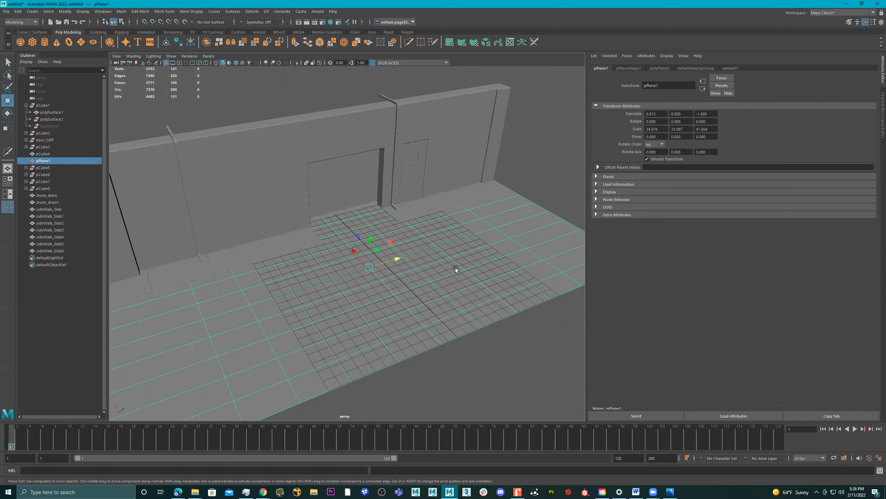
pyautogui.keyDown('alt'); pyautogui.moveTo(453, 268); pyautogui.dragTo(321, 248); pyautogui.keyUp('alt')
pyautogui.keyDown('alt'); pyautogui.moveTo(321, 249); pyautogui.dragTo(327, 263, button='middle'); pyautogui.keyUp('alt')
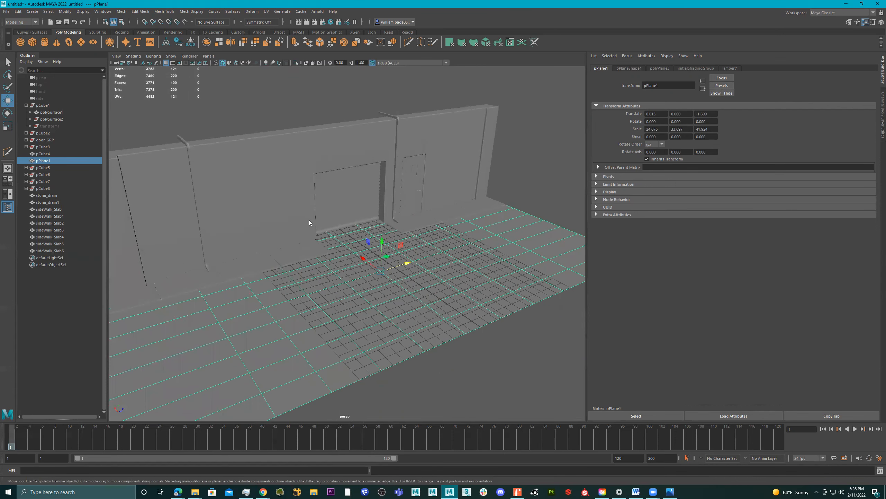
pyautogui.scroll(-2, 344, 201)
pyautogui.keyDown('alt'); pyautogui.moveTo(299, 117); pyautogui.dragTo(343, 160, button='middle'); pyautogui.keyUp('alt')
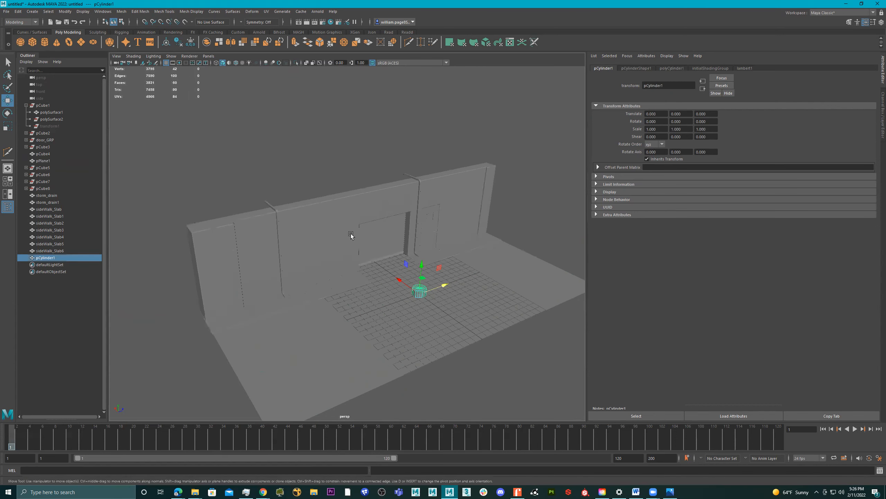
# Step: Scale the cylinder into a thin pole, about 0.087 wide and 2.091 in Y, and raise it to about Y 6.662
pyautogui.press('r')
pyautogui.moveTo(422, 267); pyautogui.dragTo(412, 112)
pyautogui.moveTo(428, 280); pyautogui.dragTo(467, 223)
pyautogui.press('w')
pyautogui.press('r')
pyautogui.moveTo(419, 293); pyautogui.dragTo(317, 302)
pyautogui.press('w')
pyautogui.moveTo(422, 268); pyautogui.dragTo(391, 225)
pyautogui.press('r')
# Step: Move the pole's bottom vertices down to the ground plane and return to object mode
pyautogui.rightClick(397, 217)
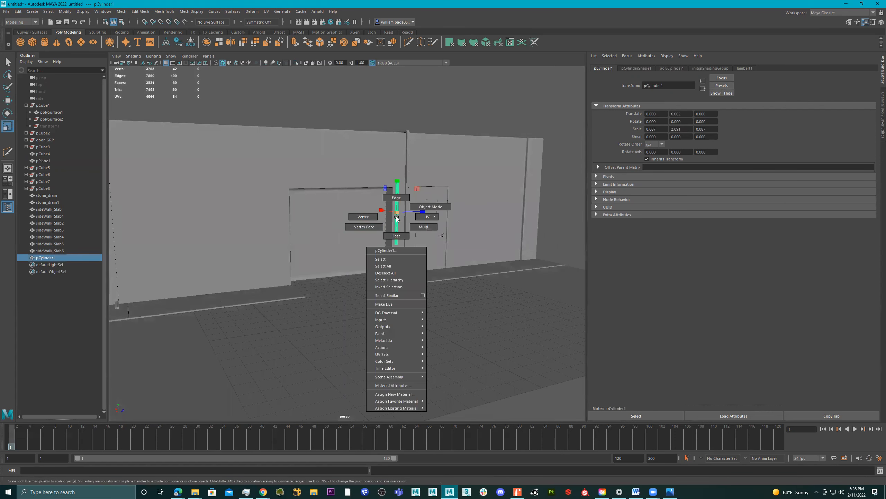
pyautogui.click(328, 216)
pyautogui.press('w')
pyautogui.moveTo(386, 316); pyautogui.dragTo(401, 288)
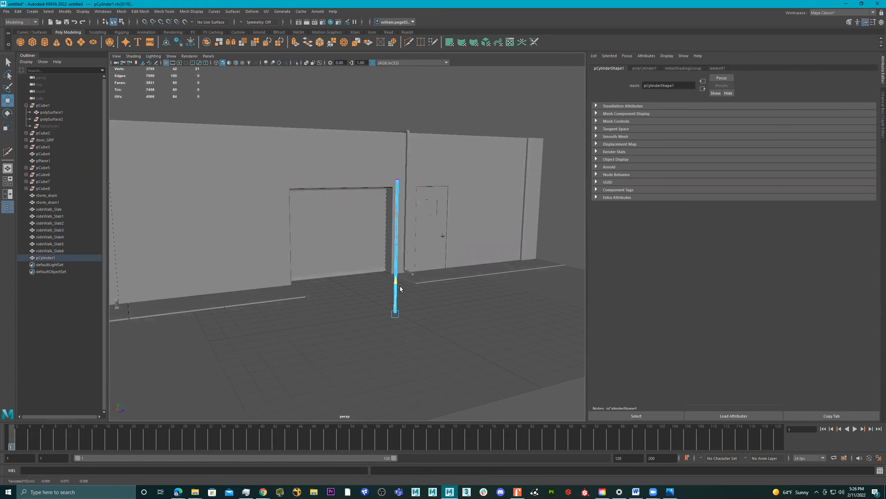
pyautogui.keyDown('alt'); pyautogui.moveTo(415, 208); pyautogui.dragTo(398, 212); pyautogui.keyUp('alt')
pyautogui.moveTo(397, 212); pyautogui.dragTo(423, 176, button='right')
pyautogui.keyDown('alt'); pyautogui.moveTo(423, 177); pyautogui.dragTo(363, 178); pyautogui.keyUp('alt')
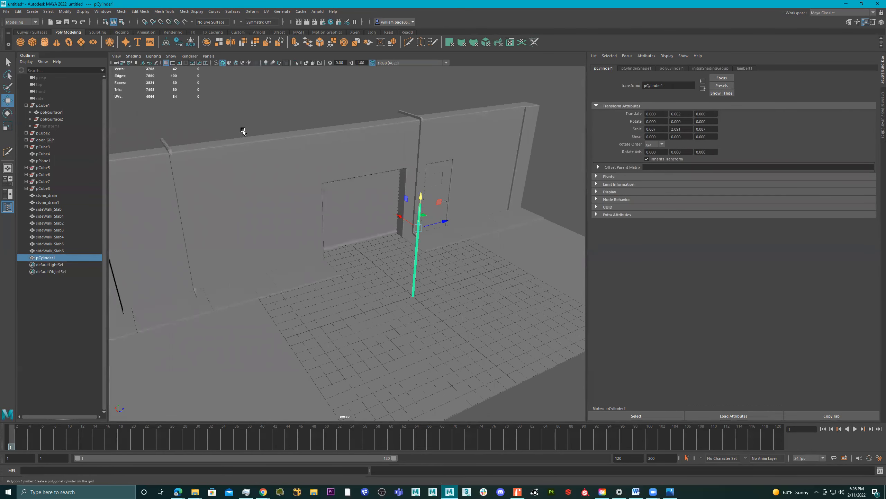
# Step: Add a polygon cube at the origin and raise it to the top of the pole, at about Y 8.207
pyautogui.moveTo(409, 267); pyautogui.dragTo(420, 234)
pyautogui.moveTo(416, 165); pyautogui.dragTo(416, 179)
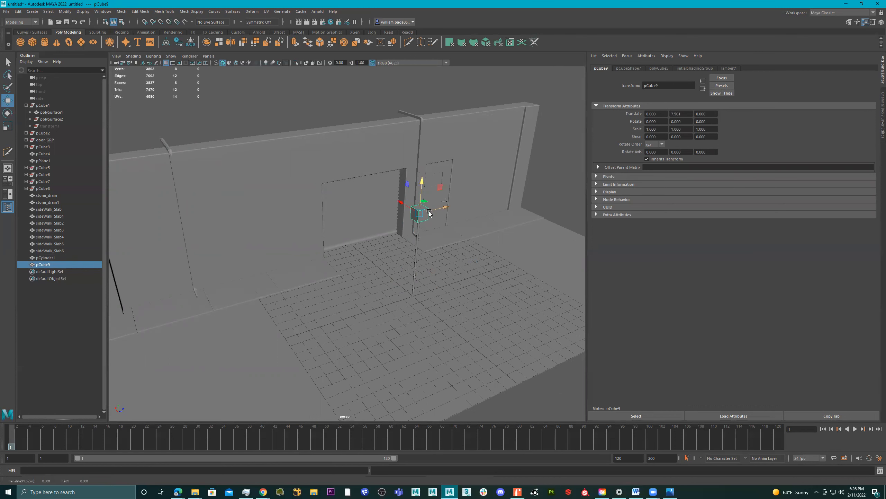
pyautogui.press('space')
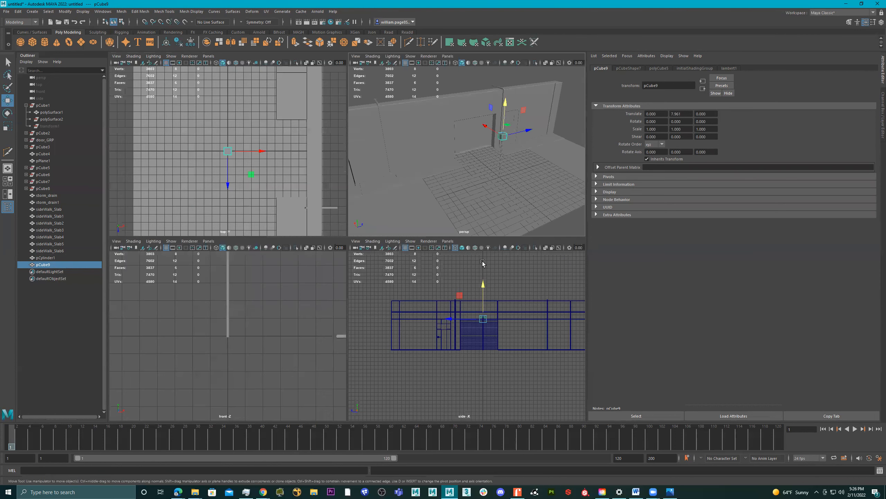
pyautogui.scroll(-5, 266, 323)
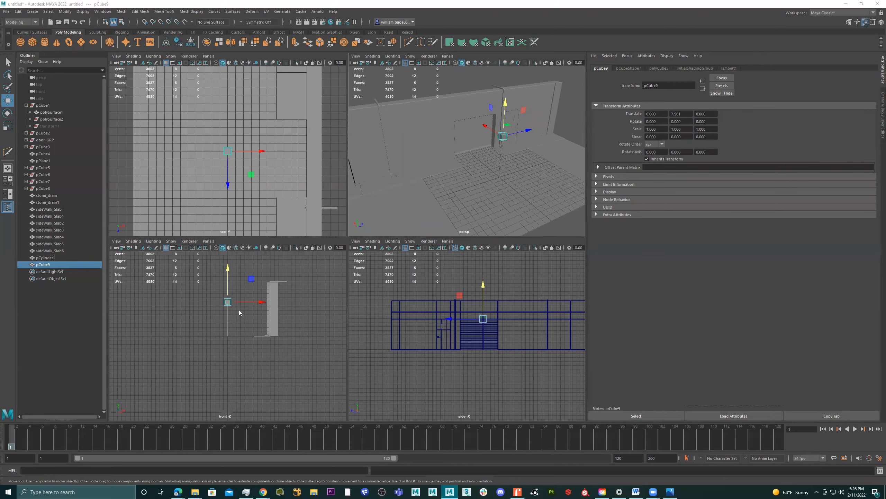
pyautogui.press('space')
pyautogui.scroll(2, 263, 237)
pyautogui.keyDown('alt'); pyautogui.moveTo(348, 196); pyautogui.dragTo(317, 327, button='middle'); pyautogui.keyUp('alt')
pyautogui.scroll(7, 378, 264)
pyautogui.keyDown('alt'); pyautogui.moveTo(351, 267); pyautogui.dragTo(445, 236, button='middle'); pyautogui.keyUp('alt')
pyautogui.moveTo(332, 238); pyautogui.dragTo(336, 216)
# Step: Flatten the cube into a thin sign plate by scaling it in X to about 0.033
pyautogui.press('r')
pyautogui.moveTo(362, 246); pyautogui.dragTo(338, 245)
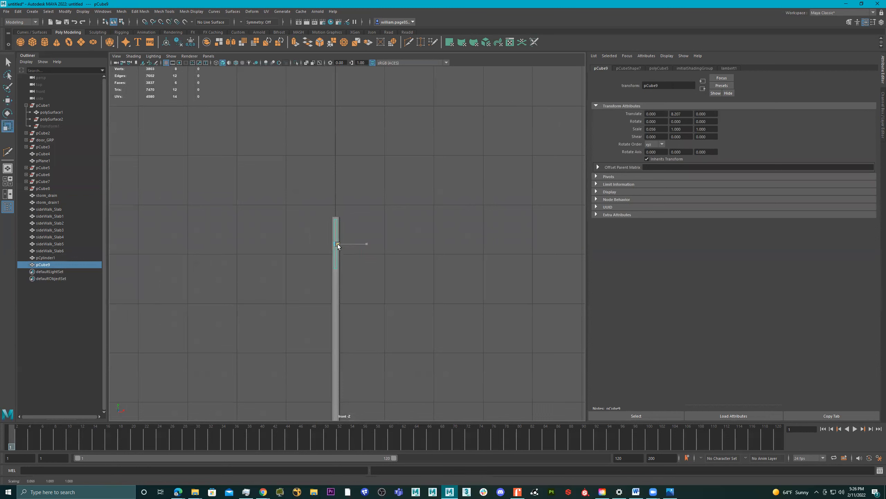
pyautogui.moveTo(338, 244); pyautogui.dragTo(337, 243)
pyautogui.press('space')
pyautogui.press('space')
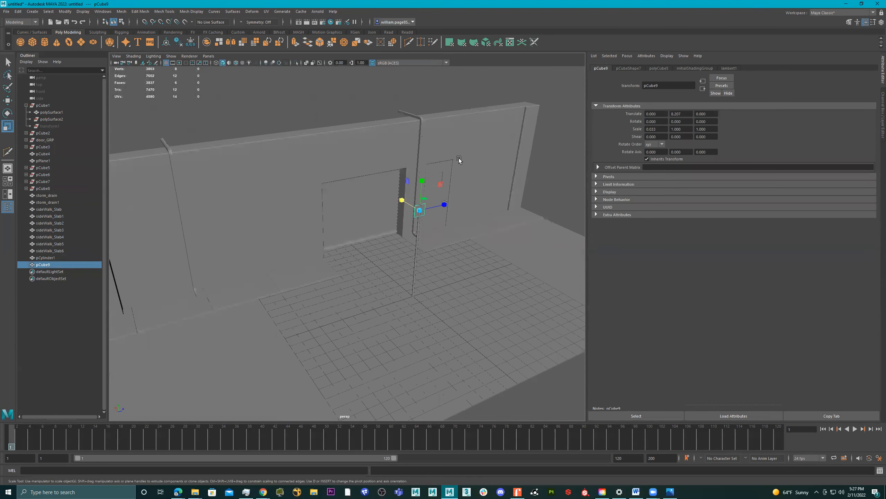
# Step: Move the sign plate sideways along Z to about -0.579 so it sits beside the pole
pyautogui.keyDown('alt'); pyautogui.moveTo(459, 158); pyautogui.dragTo(507, 184); pyautogui.keyUp('alt')
pyautogui.press('f')
pyautogui.keyDown('alt'); pyautogui.moveTo(407, 192); pyautogui.dragTo(337, 191); pyautogui.keyUp('alt')
pyautogui.press('w')
pyautogui.moveTo(378, 239); pyautogui.dragTo(242, 248)
pyautogui.scroll(-3, 279, 236)
# Step: Lengthen the sign plate by moving its outer end vertices away from the pole, and return to object mode
pyautogui.keyDown('alt'); pyautogui.moveTo(270, 237); pyautogui.dragTo(295, 222, button='middle'); pyautogui.keyUp('alt')
pyautogui.keyDown('alt'); pyautogui.moveTo(295, 223); pyautogui.dragTo(276, 197); pyautogui.keyUp('alt')
pyautogui.keyDown('alt'); pyautogui.moveTo(239, 210); pyautogui.dragTo(305, 198, button='middle'); pyautogui.keyUp('alt')
pyautogui.moveTo(305, 198); pyautogui.dragTo(279, 195, button='right')
pyautogui.moveTo(255, 110); pyautogui.dragTo(326, 330)
pyautogui.moveTo(323, 224); pyautogui.dragTo(223, 226)
pyautogui.moveTo(336, 208); pyautogui.dragTo(373, 198, button='right')
# Step: Bevel all edges of the sign plate with a fraction of 0.5 and increase the bevel's segments
pyautogui.scroll(-2, 373, 199)
pyautogui.keyDown('alt'); pyautogui.moveTo(378, 204); pyautogui.dragTo(352, 224); pyautogui.keyUp('alt')
pyautogui.click(425, 189)
pyautogui.scroll(-3, 412, 191)
pyautogui.click(352, 224)
pyautogui.moveTo(352, 224); pyautogui.dragTo(273, 242, button='right')
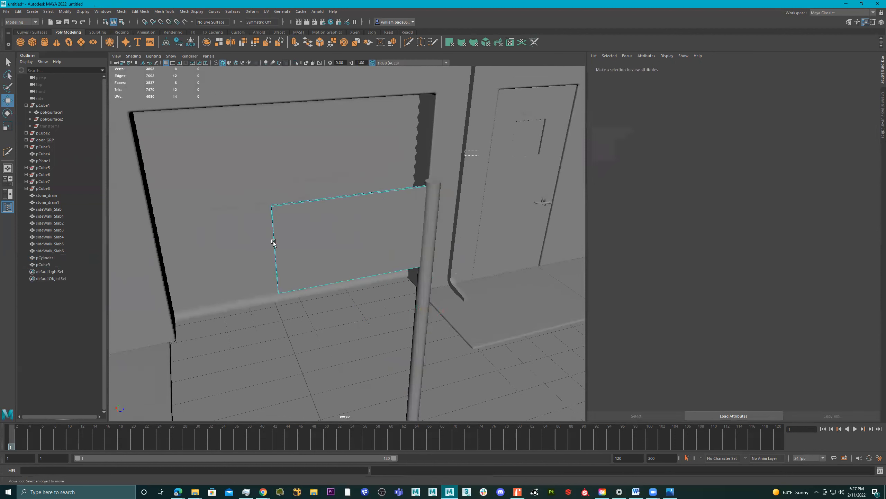
pyautogui.click(273, 242)
pyautogui.keyDown('shift'); pyautogui.moveTo(308, 213); pyautogui.dragTo(367, 217, button='right'); pyautogui.keyUp('shift')
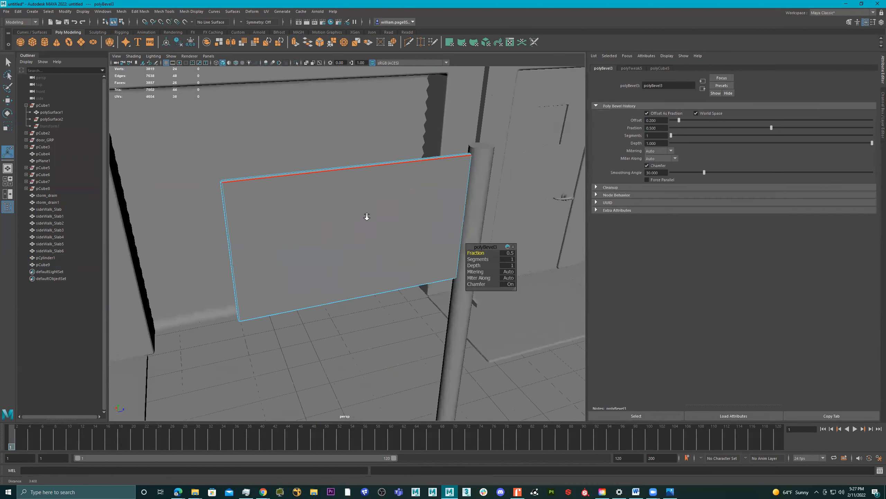
pyautogui.keyDown('alt'); pyautogui.moveTo(367, 217); pyautogui.dragTo(373, 218); pyautogui.keyUp('alt')
pyautogui.scroll(5, 376, 219)
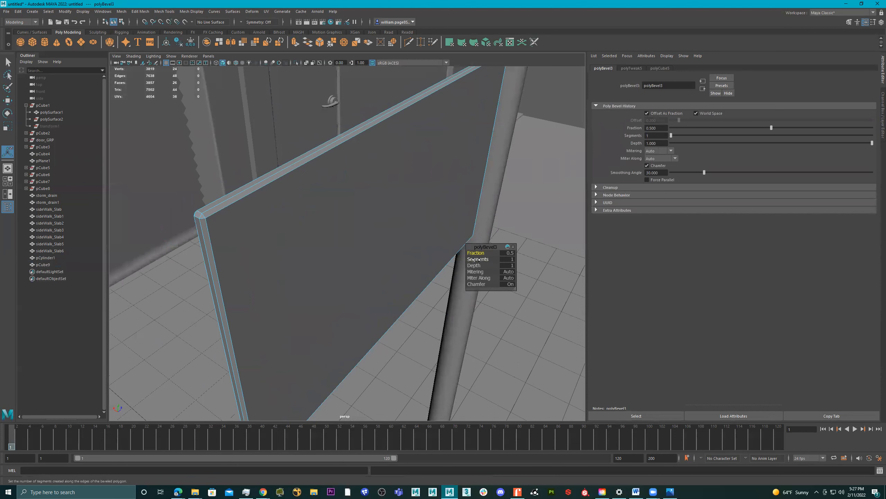
pyautogui.moveTo(370, 224); pyautogui.dragTo(435, 188, button='right')
# Step: Rename the pole cylinder as sign_pole
pyautogui.scroll(-5, 435, 188)
pyautogui.keyDown('alt'); pyautogui.moveTo(436, 188); pyautogui.dragTo(328, 285); pyautogui.keyUp('alt')
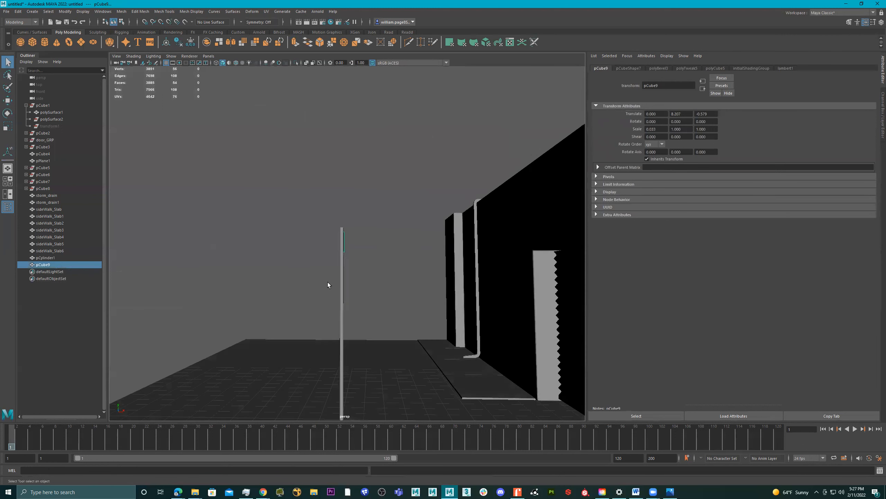
pyautogui.click(341, 291)
pyautogui.doubleClick(68, 259)
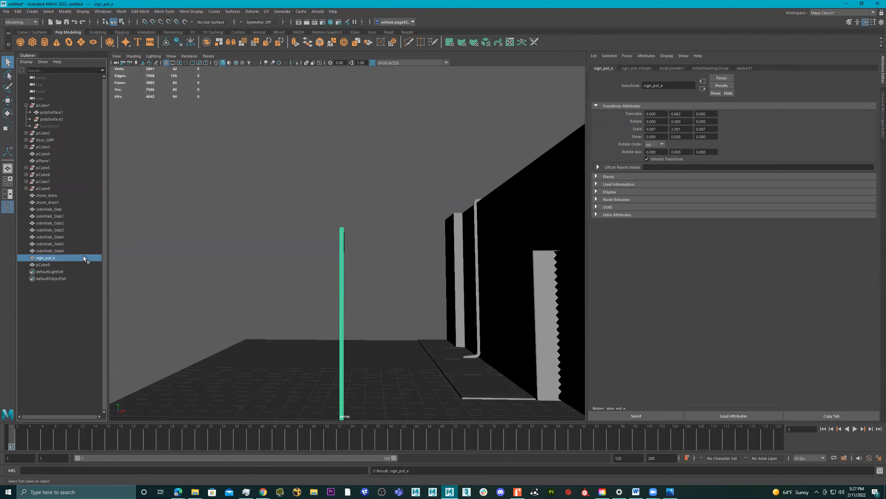
pyautogui.doubleClick(57, 258)
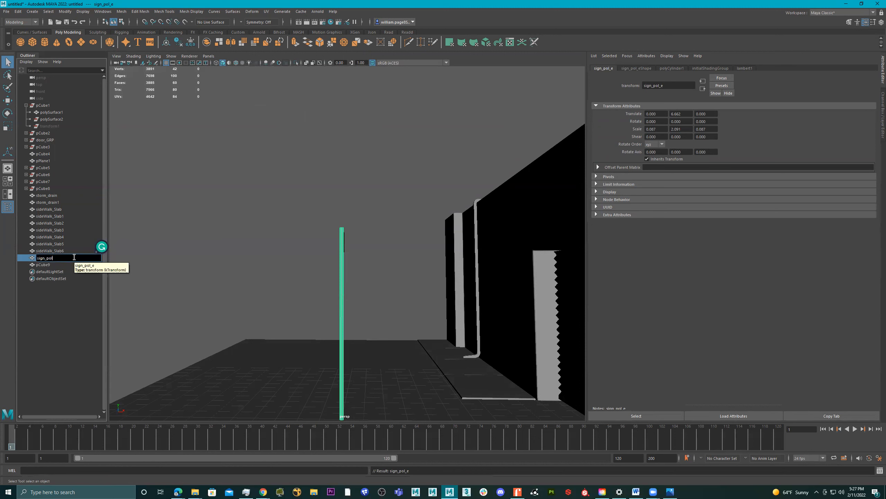
pyautogui.keyDown('alt'); pyautogui.moveTo(215, 268); pyautogui.dragTo(337, 242); pyautogui.keyUp('alt')
# Step: Rename the sign plate cube as signPlatwe
pyautogui.click(53, 264)
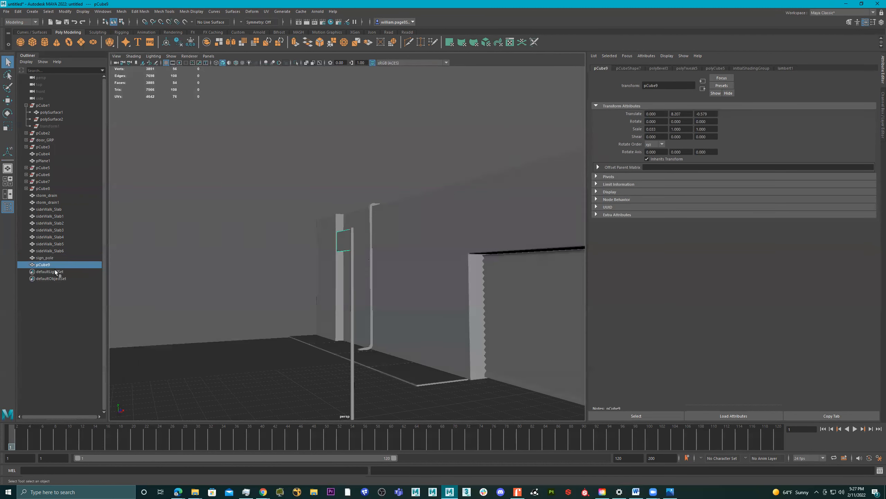
pyautogui.doubleClick(54, 264)
pyautogui.write('sign')
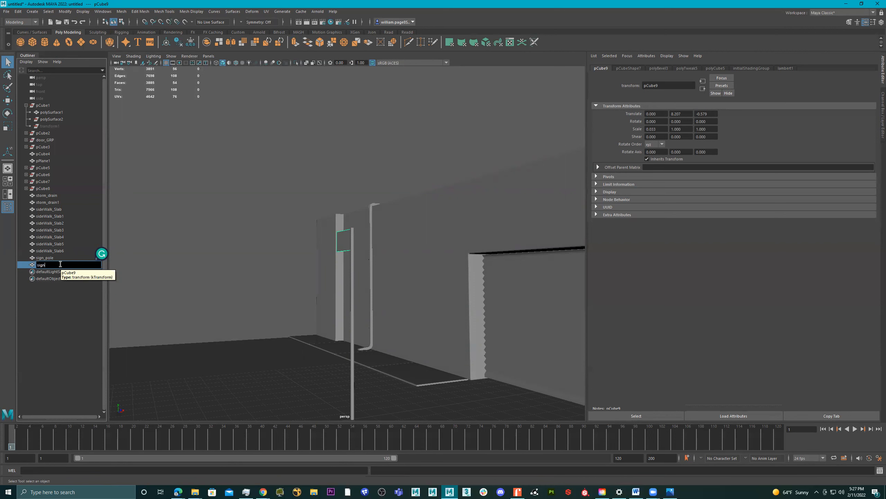
pyautogui.write('Platwe')
pyautogui.press('Return')
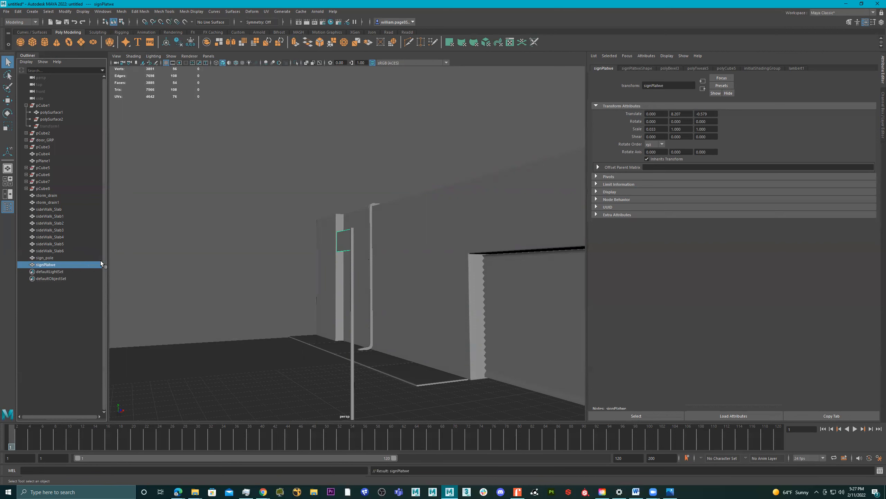
# Step: Rename the sign plate as signFace
pyautogui.doubleClick(69, 264)
pyautogui.press('BackSpace')
pyautogui.write('signFace')
pyautogui.press('Return')
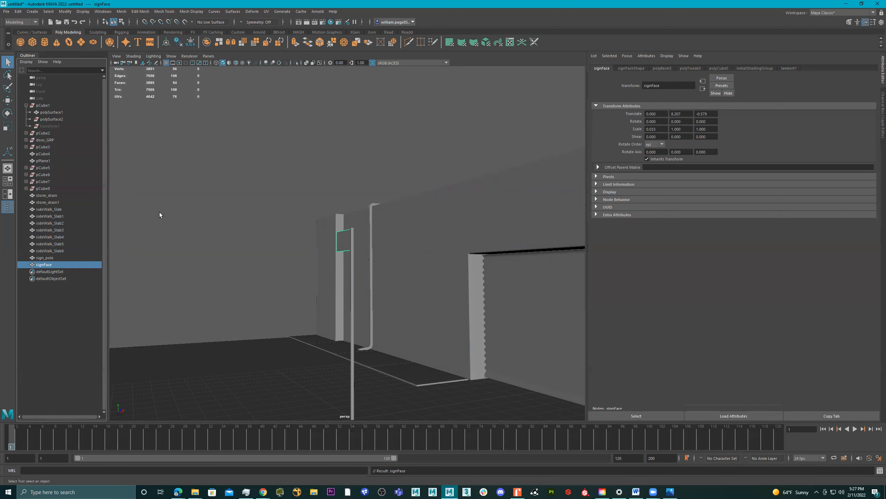
# Step: Group the sign pole and sign face, and name the group street_Sign_GRP
pyautogui.keyDown('alt'); pyautogui.moveTo(353, 285); pyautogui.dragTo(330, 285); pyautogui.keyUp('alt')
pyautogui.moveTo(299, 212); pyautogui.dragTo(363, 260)
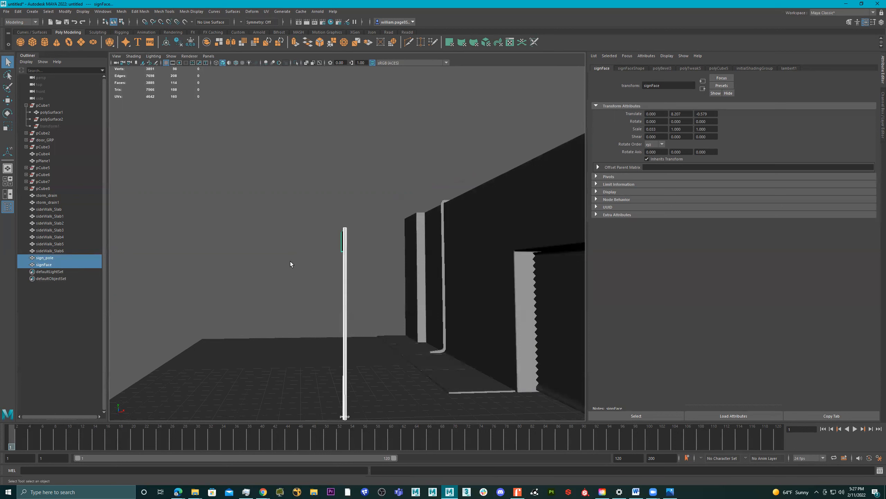
pyautogui.hotkey('ctrl', 'g')
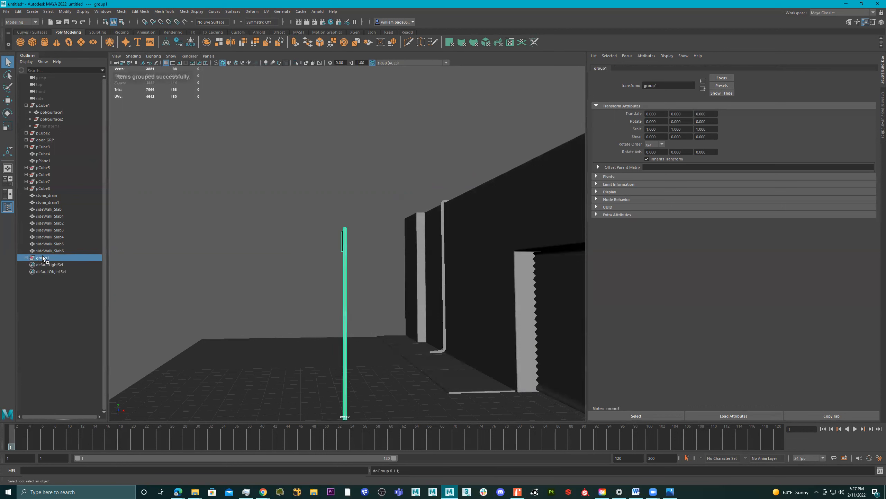
pyautogui.doubleClick(50, 259)
pyautogui.write('sigh')
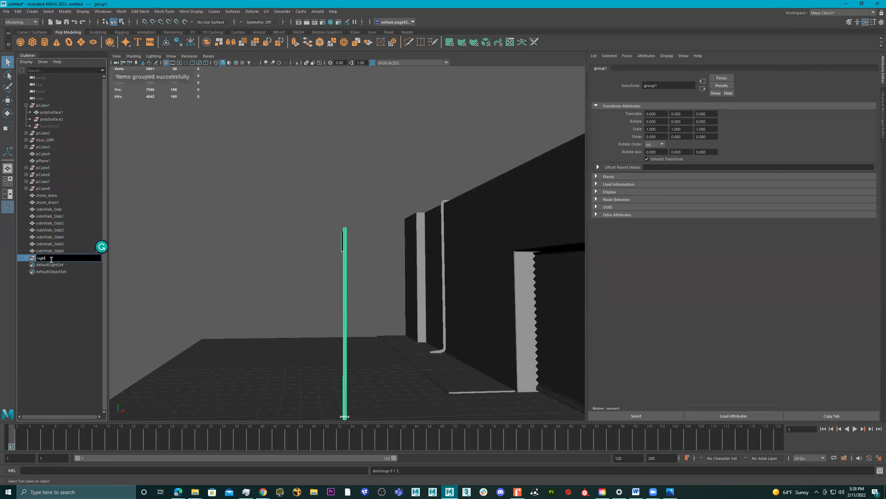
pyautogui.press('BackSpace')
pyautogui.press('BackSpace')
pyautogui.write('treet_Sign_GR')
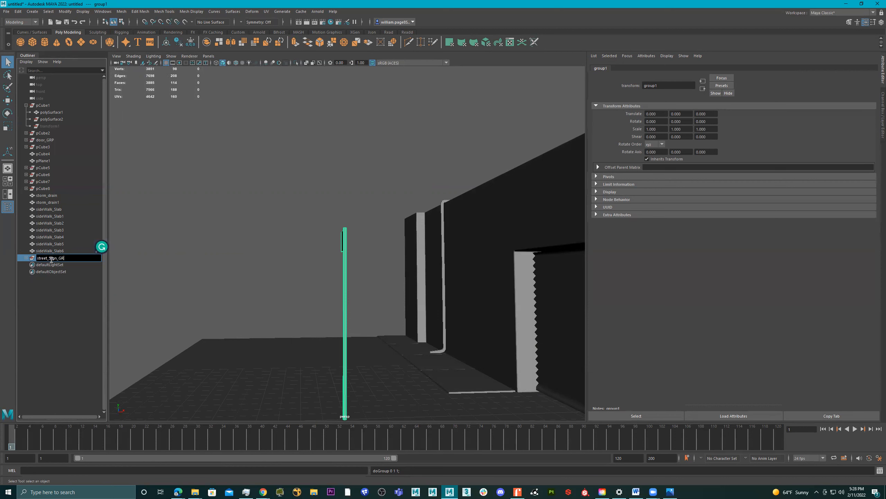
pyautogui.write('P')
pyautogui.press('Return')
# Step: Rename the wall mesh polySurface1 as wall_GRP
pyautogui.keyDown('alt'); pyautogui.moveTo(181, 261); pyautogui.dragTo(364, 203); pyautogui.keyUp('alt')
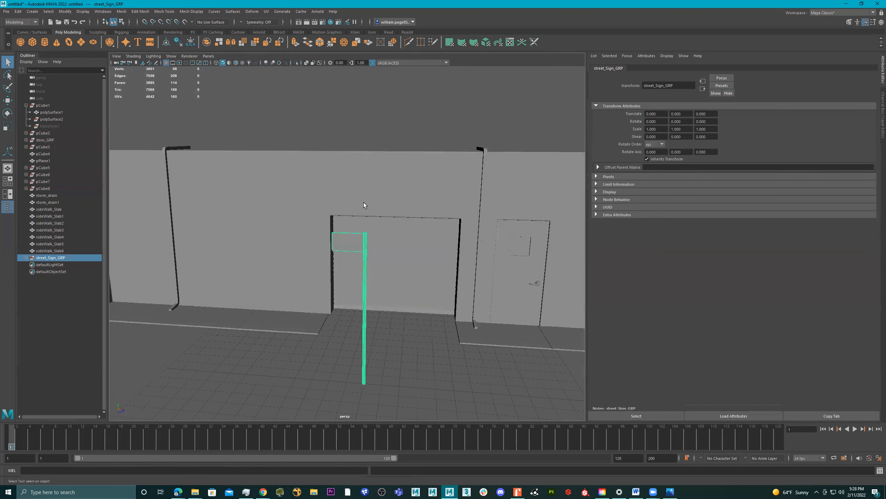
pyautogui.click(364, 202)
pyautogui.doubleClick(52, 112)
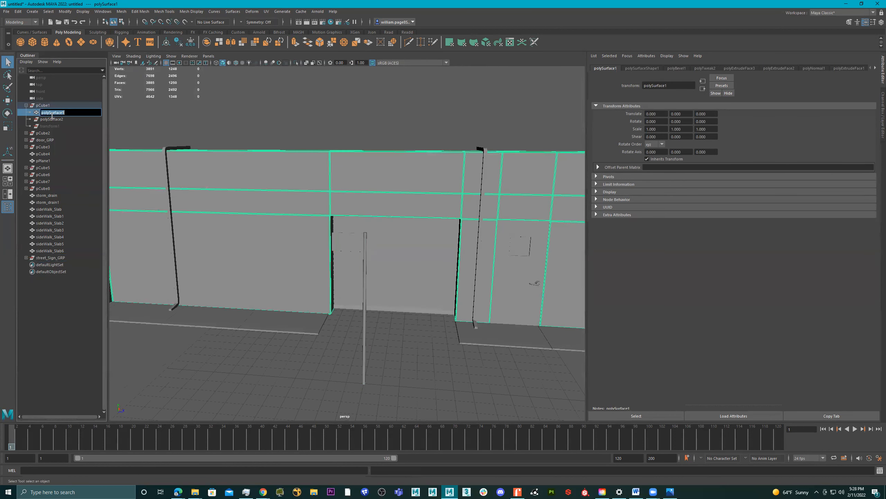
pyautogui.write('wall_GRP')
pyautogui.press('Return')
# Step: Shorten the wall mesh's name to wall_
pyautogui.doubleClick(50, 112)
pyautogui.click(77, 113)
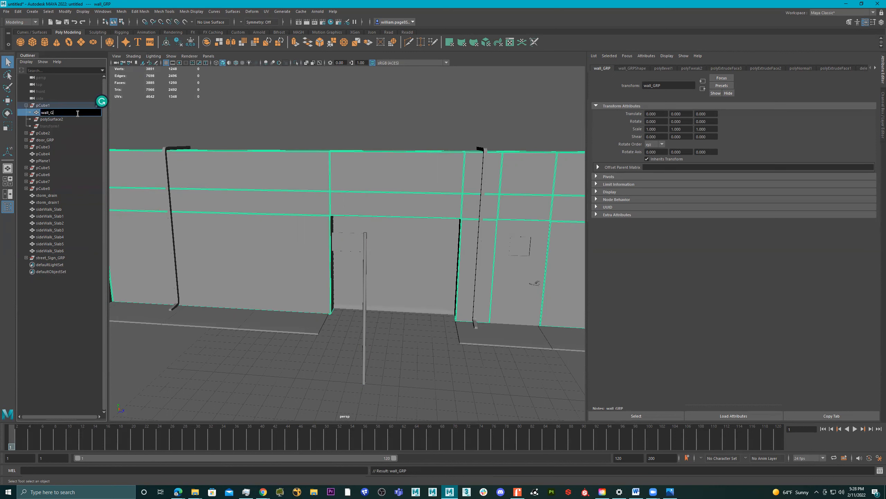
pyautogui.press('Return')
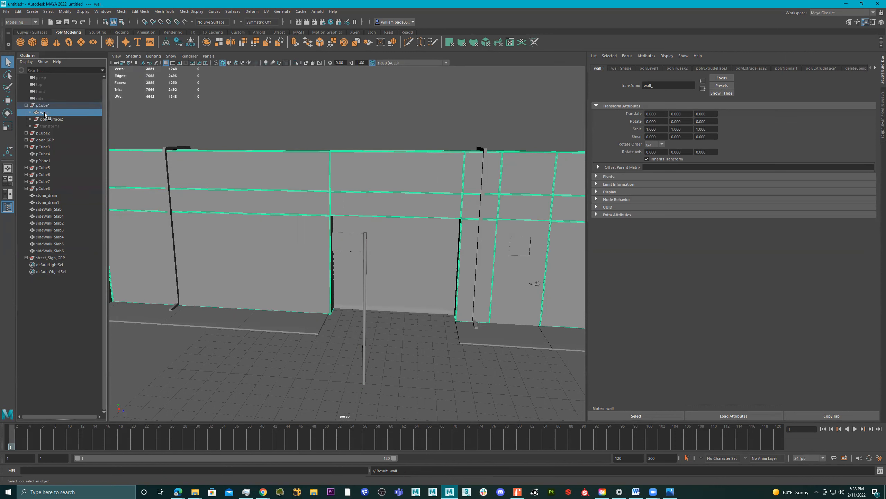
# Step: Move the wall mesh out of the pCube1 group to the top level of the hierarchy, and select the roll-down shutter
pyautogui.moveTo(46, 98); pyautogui.dragTo(46, 101)
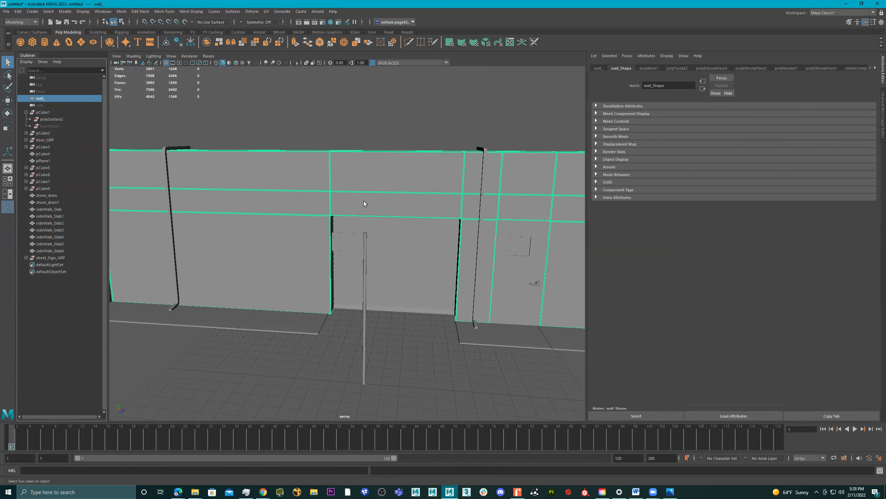
pyautogui.press('f')
pyautogui.click(386, 242)
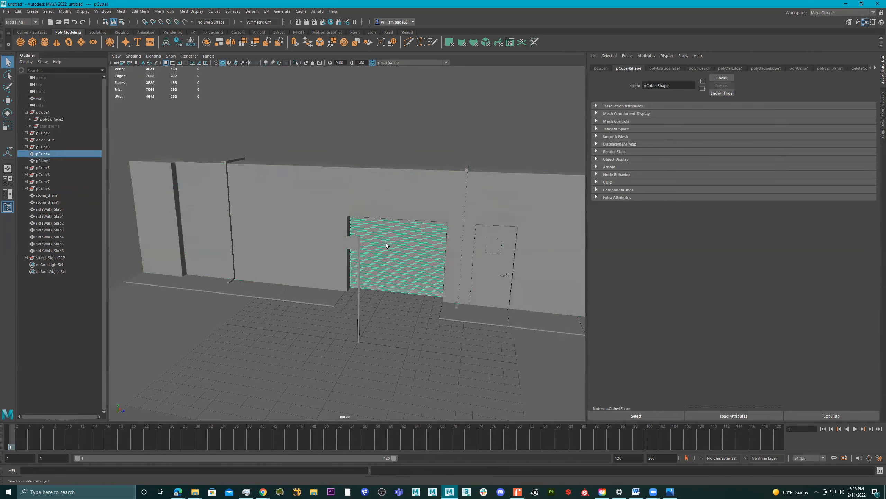
# Step: Rename the roll-down shutter mesh as rollDown_Door
pyautogui.doubleClick(42, 154)
pyautogui.write('d')
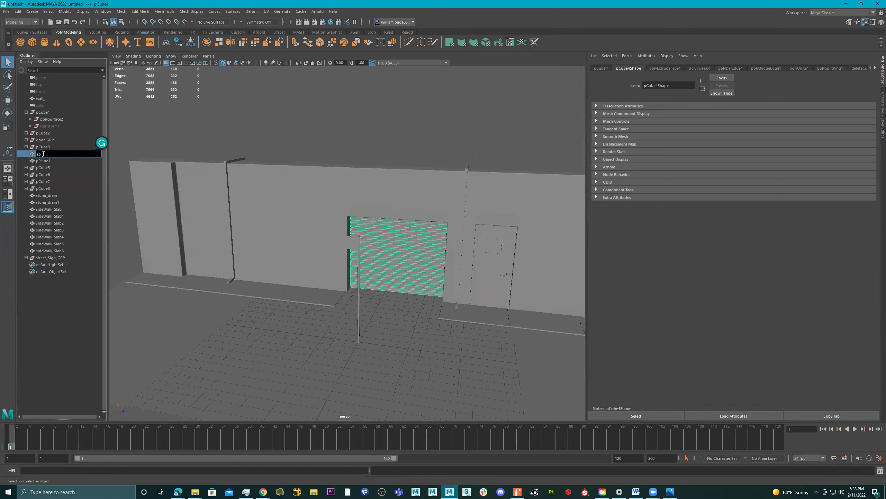
pyautogui.write('ollDown Door')
pyautogui.press('Return')
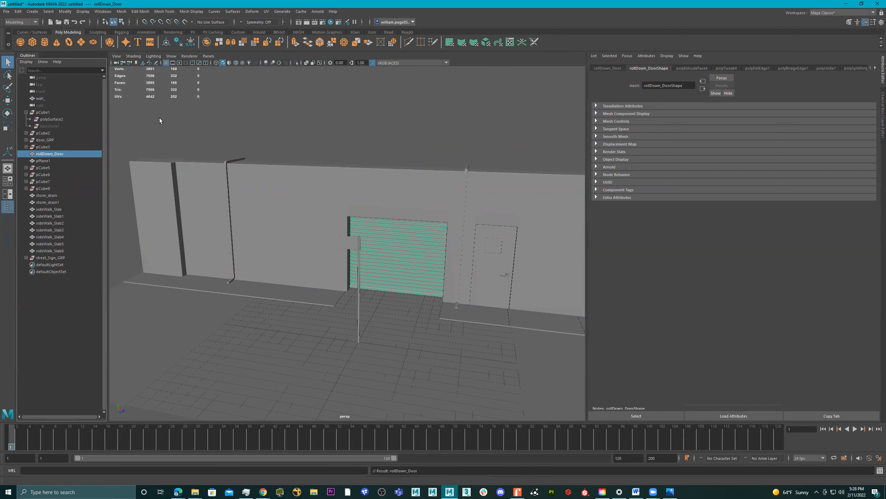
# Step: Select all seven sidewalk slabs along the wall and group them
pyautogui.keyDown('alt'); pyautogui.moveTo(216, 164); pyautogui.dragTo(266, 167); pyautogui.keyUp('alt')
pyautogui.click(279, 166)
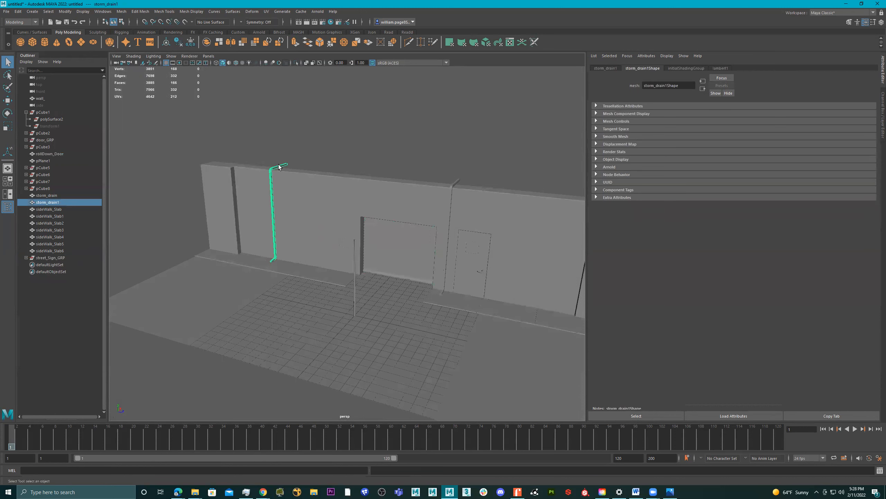
pyautogui.keyDown('alt'); pyautogui.moveTo(337, 171); pyautogui.dragTo(302, 246); pyautogui.keyUp('alt')
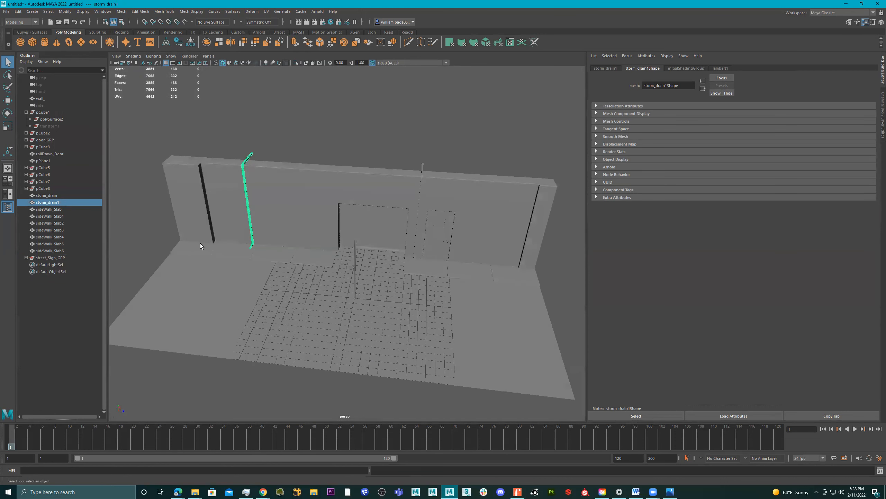
pyautogui.click(201, 245)
pyautogui.keyDown('shift'); pyautogui.click(236, 249); pyautogui.keyUp('shift')
pyautogui.keyDown('shift'); pyautogui.click(275, 255); pyautogui.keyUp('shift')
pyautogui.keyDown('shift'); pyautogui.click(313, 255); pyautogui.keyUp('shift')
pyautogui.keyDown('shift'); pyautogui.click(438, 264); pyautogui.keyUp('shift')
pyautogui.keyDown('shift'); pyautogui.click(477, 268); pyautogui.keyUp('shift')
pyautogui.keyDown('shift'); pyautogui.click(515, 276); pyautogui.keyUp('shift')
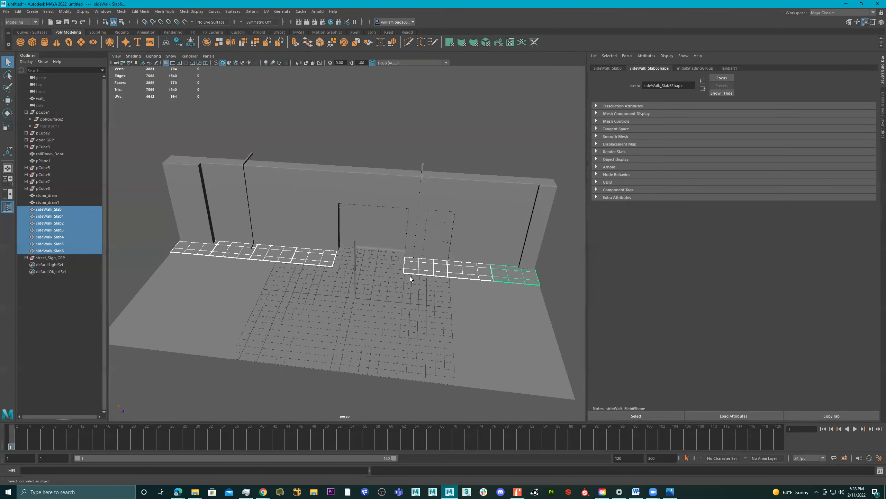
pyautogui.keyDown('alt'); pyautogui.moveTo(179, 231); pyautogui.dragTo(182, 235); pyautogui.keyUp('alt')
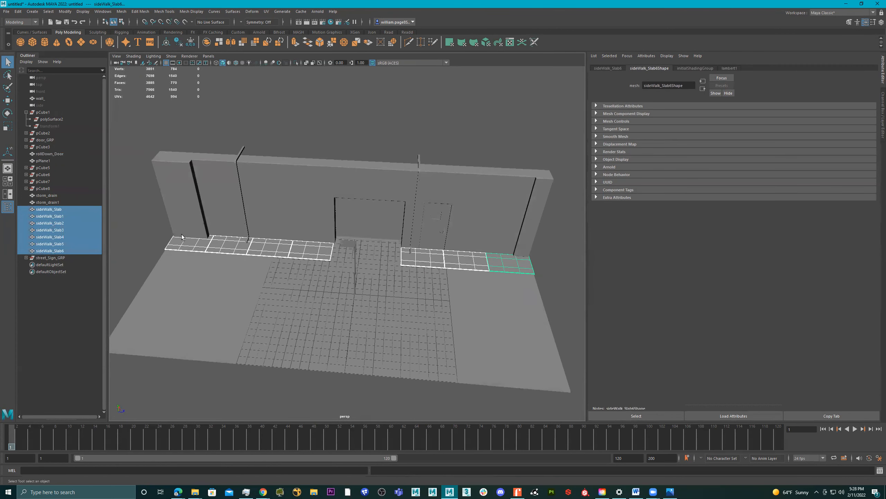
pyautogui.hotkey('ctrl', 'g')
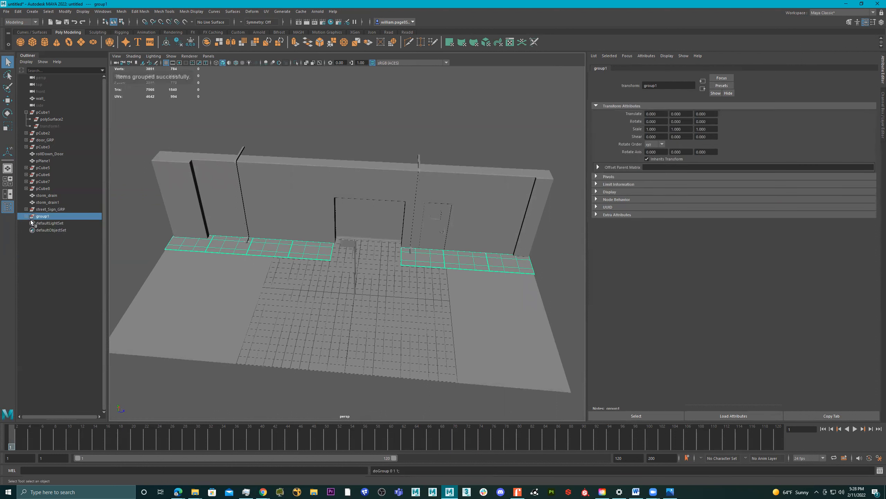
# Step: Name the sidewalk slab group sideWalk_GRP
pyautogui.doubleClick(41, 216)
pyautogui.write('si')
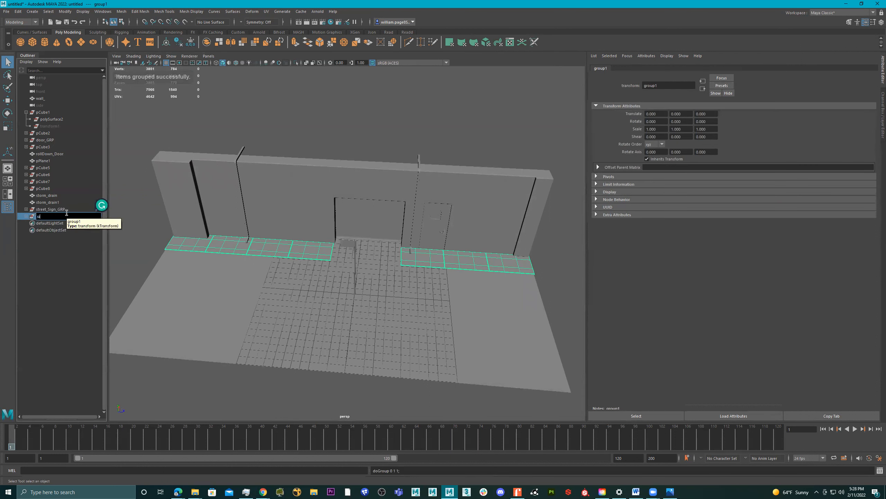
pyautogui.write('deWalk')
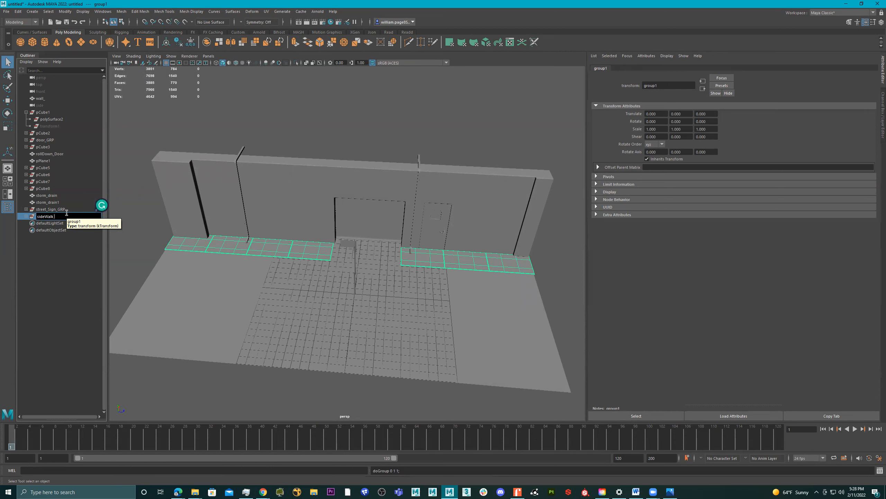
pyautogui.press('Return')
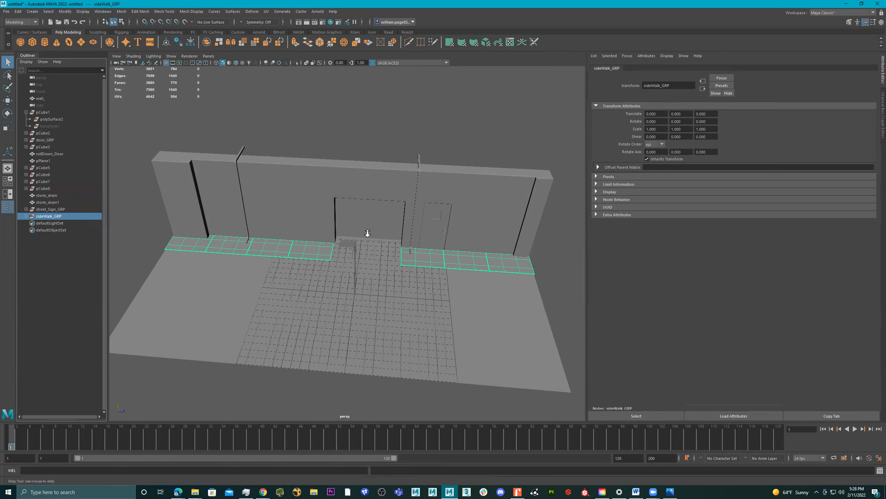
# Step: Rename the ground plane as ground
pyautogui.scroll(-2, 365, 231)
pyautogui.click(281, 288)
pyautogui.doubleClick(53, 161)
pyautogui.write('ground')
pyautogui.press('Return')
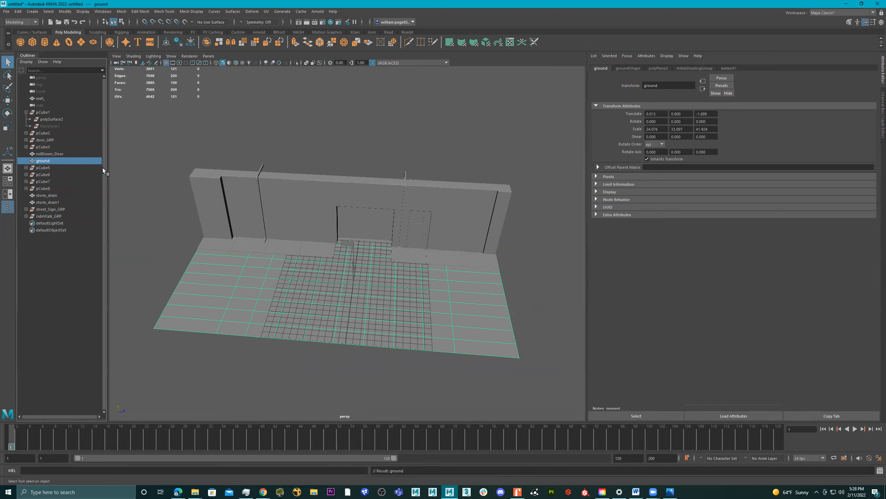
# Step: Select the whole street sign group and move it back to the sidewalk edge beside the roll-down door
pyautogui.keyDown('alt'); pyautogui.moveTo(218, 144); pyautogui.dragTo(292, 216); pyautogui.keyUp('alt')
pyautogui.keyDown('alt'); pyautogui.moveTo(292, 217); pyautogui.dragTo(369, 254, button='right'); pyautogui.keyUp('alt')
pyautogui.click(354, 249)
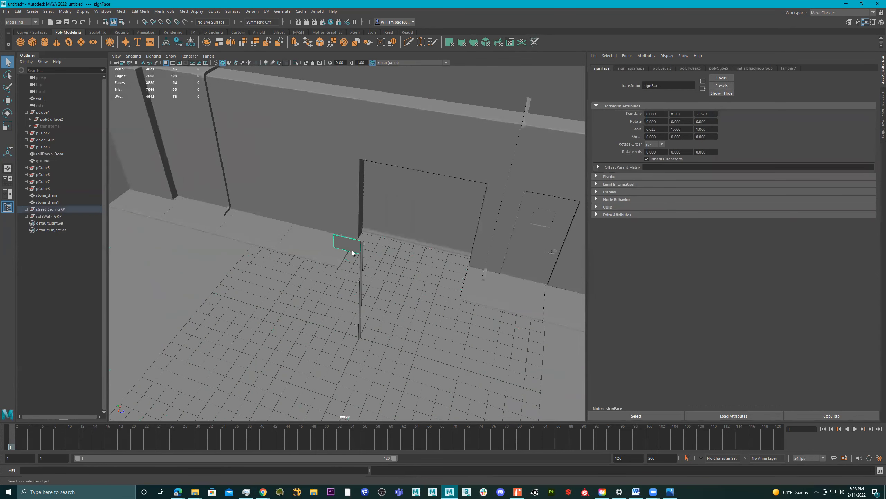
pyautogui.click(362, 258)
pyautogui.press('Up')
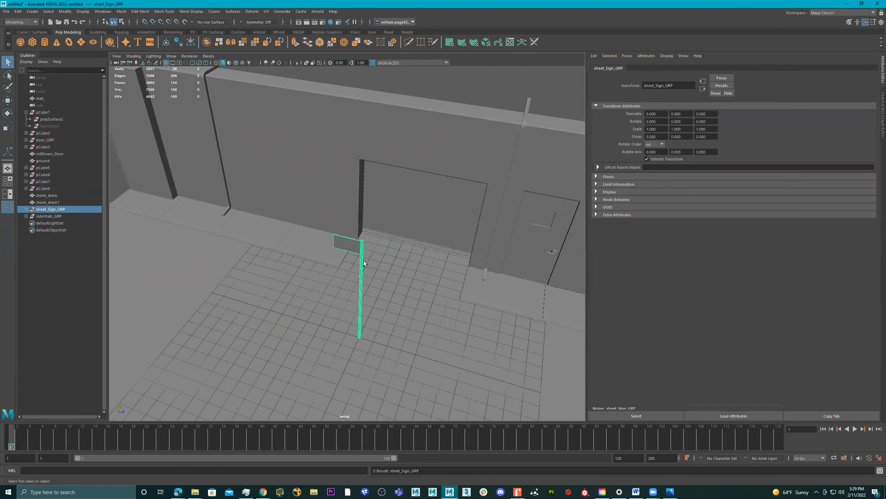
pyautogui.press('w')
pyautogui.scroll(-3, 389, 314)
pyautogui.keyDown('alt'); pyautogui.moveTo(389, 316); pyautogui.dragTo(385, 344); pyautogui.keyUp('alt')
# Step: Shorten the ground's depth by pulling its front rows of vertices back toward the wall, and return to object selection
pyautogui.click(369, 303)
pyautogui.moveTo(367, 301); pyautogui.dragTo(314, 301, button='right')
pyautogui.moveTo(117, 206); pyautogui.dragTo(178, 379)
pyautogui.keyDown('alt'); pyautogui.moveTo(356, 300); pyautogui.dragTo(518, 303); pyautogui.keyUp('alt')
pyautogui.keyDown('alt'); pyautogui.moveTo(468, 368); pyautogui.dragTo(530, 283); pyautogui.keyUp('alt')
pyautogui.moveTo(539, 250); pyautogui.dragTo(110, 368)
pyautogui.press('r')
pyautogui.moveTo(340, 263); pyautogui.dragTo(339, 306)
pyautogui.press('w')
pyautogui.scroll(3, 358, 267)
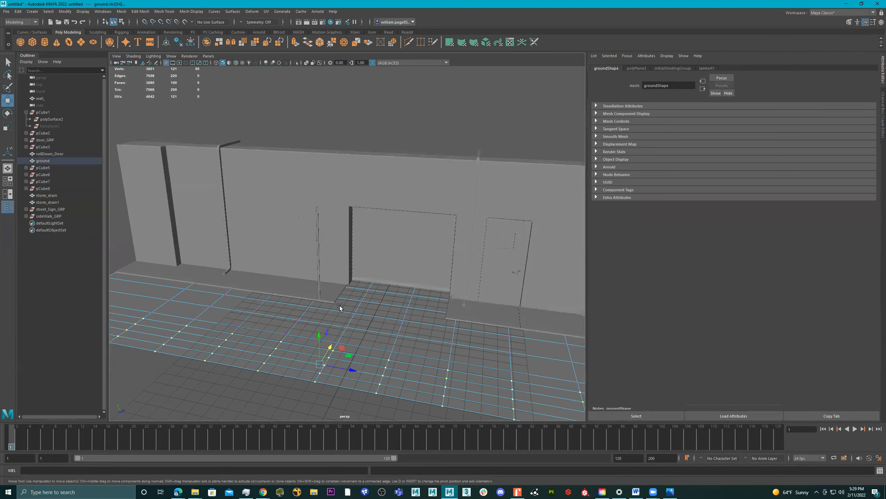
pyautogui.keyDown('alt'); pyautogui.moveTo(332, 344); pyautogui.dragTo(369, 302); pyautogui.keyUp('alt')
pyautogui.moveTo(371, 301); pyautogui.dragTo(401, 290, button='right')
# Step: Select every object in the scene and delete their construction history
pyautogui.scroll(-6, 387, 269)
pyautogui.moveTo(461, 176); pyautogui.dragTo(244, 297)
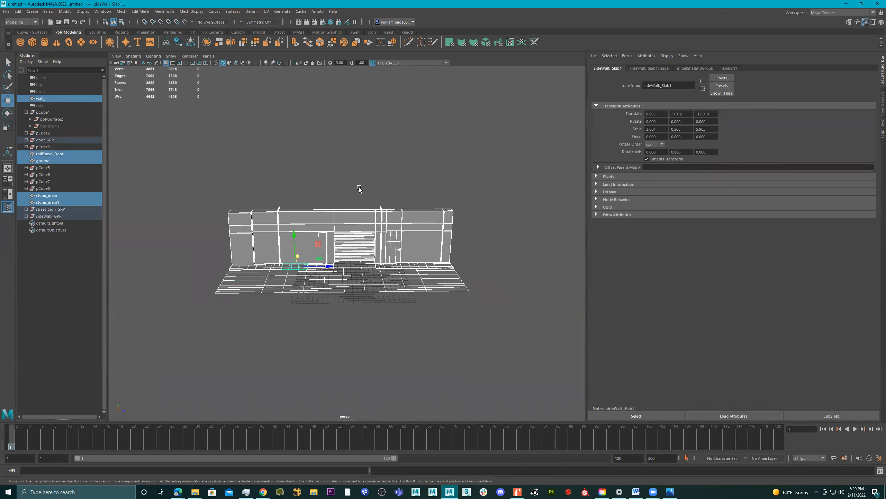
pyautogui.click(178, 42)
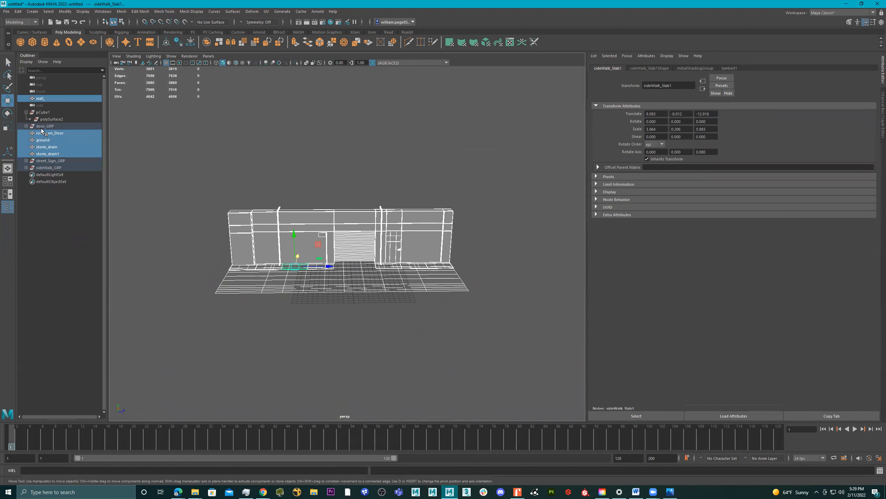
# Step: Select the wall, roll-down door, door parts, storm drains and street sign together, leaving out the ground and sidewalk
pyautogui.click(58, 154)
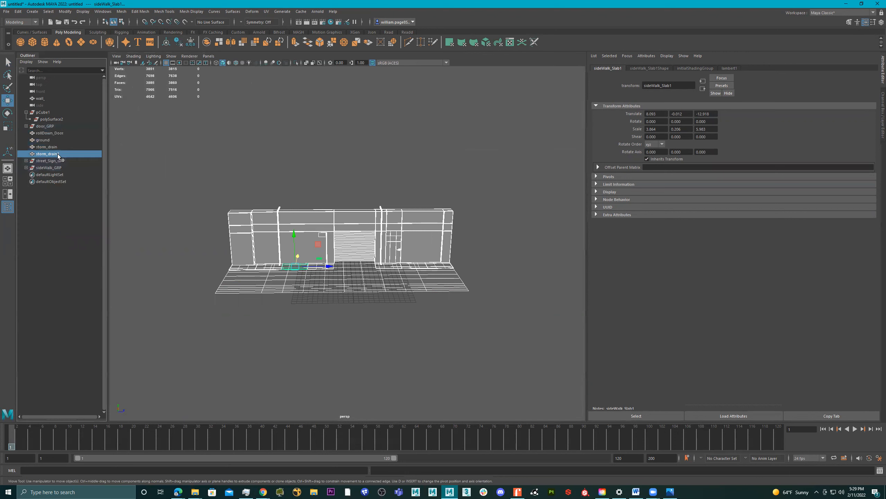
pyautogui.click(322, 223)
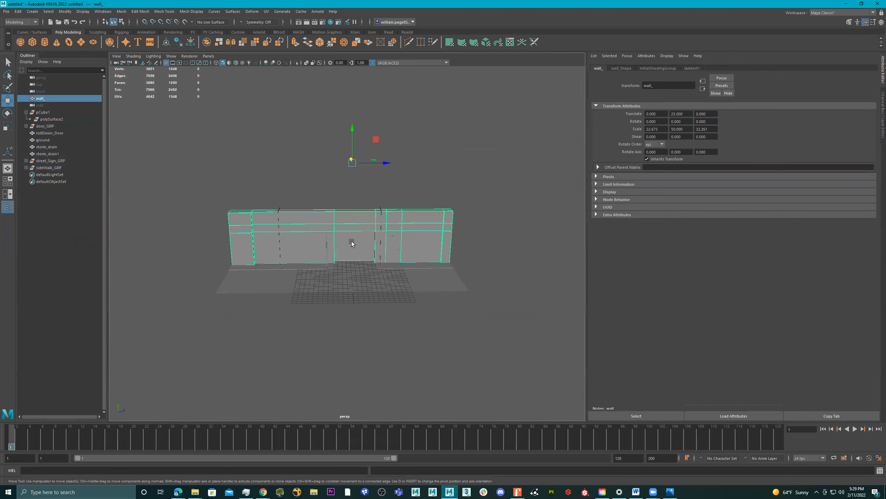
pyautogui.scroll(5, 435, 231)
pyautogui.keyDown('shift'); pyautogui.click(363, 231); pyautogui.keyUp('shift')
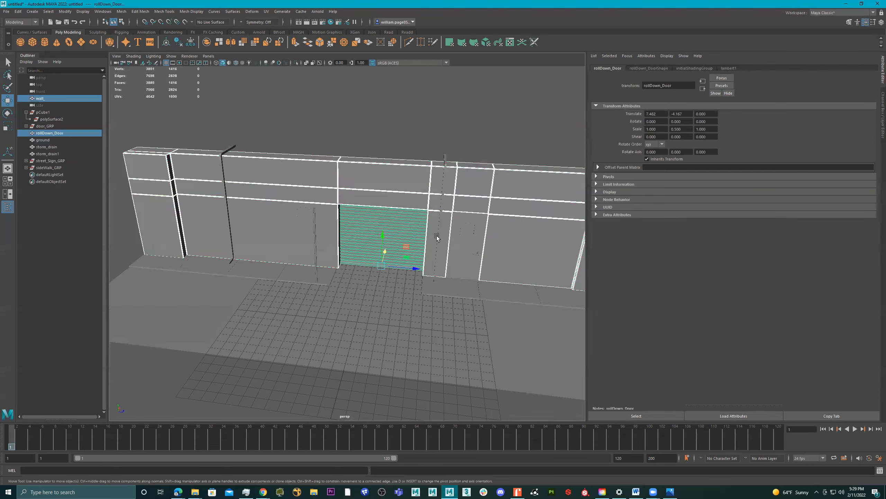
pyautogui.keyDown('alt'); pyautogui.moveTo(506, 220); pyautogui.dragTo(420, 195, button='middle'); pyautogui.keyUp('alt')
pyautogui.keyDown('alt'); pyautogui.moveTo(420, 195); pyautogui.dragTo(320, 190, button='right'); pyautogui.keyUp('alt')
pyautogui.keyDown('alt'); pyautogui.moveTo(321, 192); pyautogui.dragTo(333, 177); pyautogui.keyUp('alt')
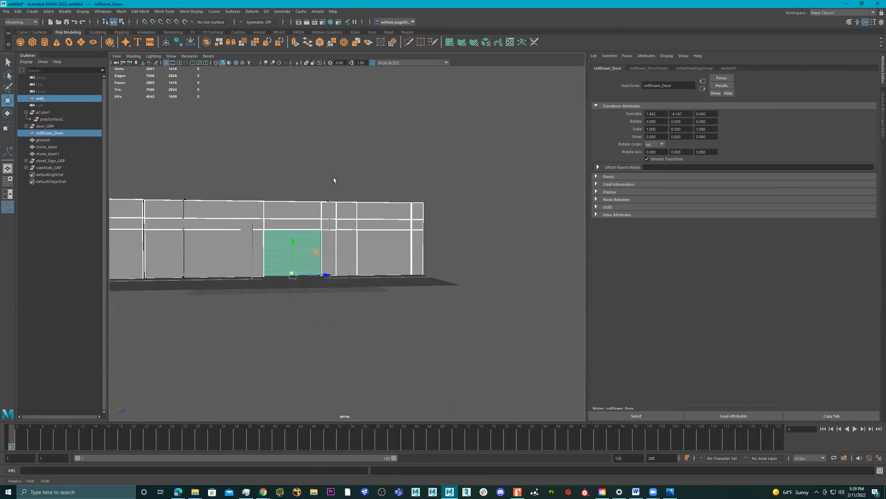
pyautogui.keyDown('alt'); pyautogui.moveTo(387, 184); pyautogui.dragTo(444, 179, button='middle'); pyautogui.keyUp('alt')
pyautogui.moveTo(533, 145); pyautogui.dragTo(133, 252)
pyautogui.keyDown('alt'); pyautogui.moveTo(400, 233); pyautogui.dragTo(387, 249); pyautogui.keyUp('alt')
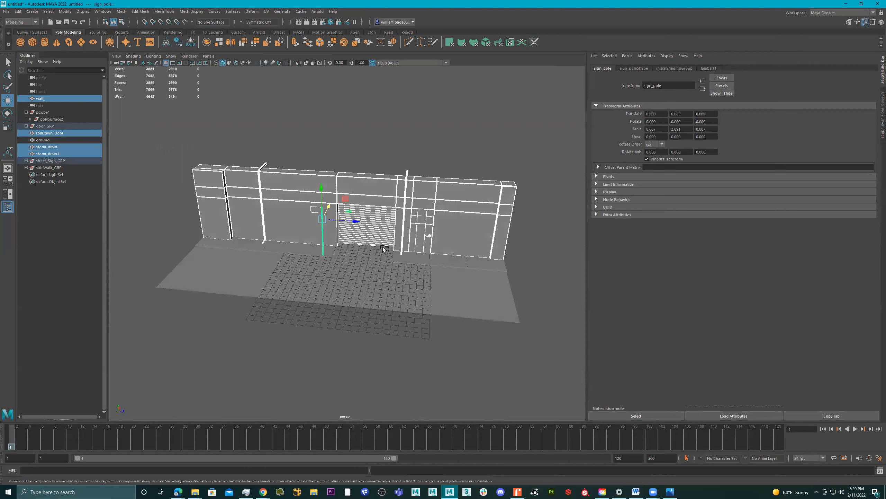
# Step: Try to group the selected building parts together with the street sign
pyautogui.hotkey('ctrl', 'g')
pyautogui.doubleClick(43, 147)
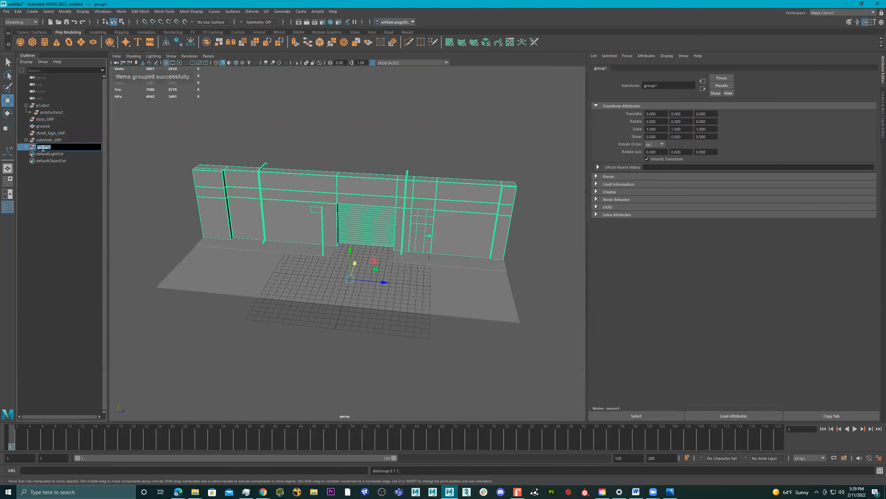
pyautogui.click(143, 254)
pyautogui.hotkey('ctrl', 'z')
pyautogui.hotkey('ctrl', 'z')
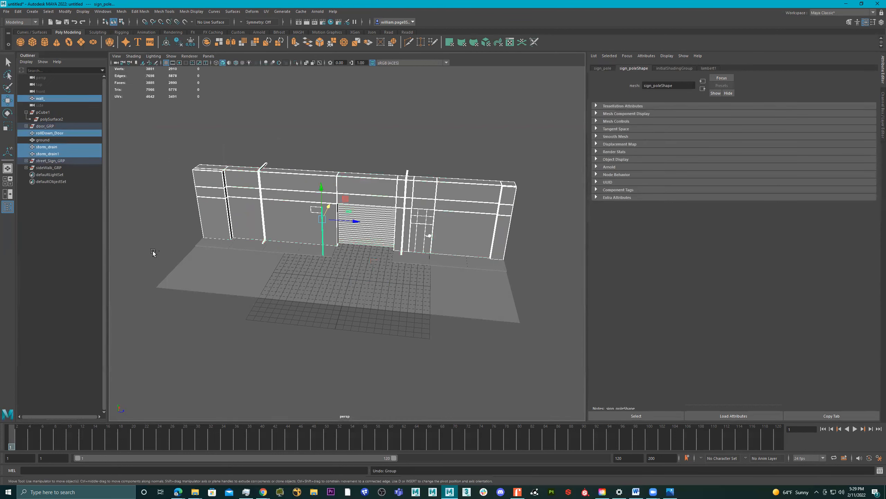
# Step: Remove the street sign from the selection and group the wall, doors and storm drains
pyautogui.keyDown('alt'); pyautogui.moveTo(343, 238); pyautogui.dragTo(289, 223); pyautogui.keyUp('alt')
pyautogui.keyDown('ctrl'); pyautogui.moveTo(326, 181); pyautogui.dragTo(381, 244); pyautogui.keyUp('ctrl')
pyautogui.keyDown('alt'); pyautogui.moveTo(317, 242); pyautogui.dragTo(396, 256); pyautogui.keyUp('alt')
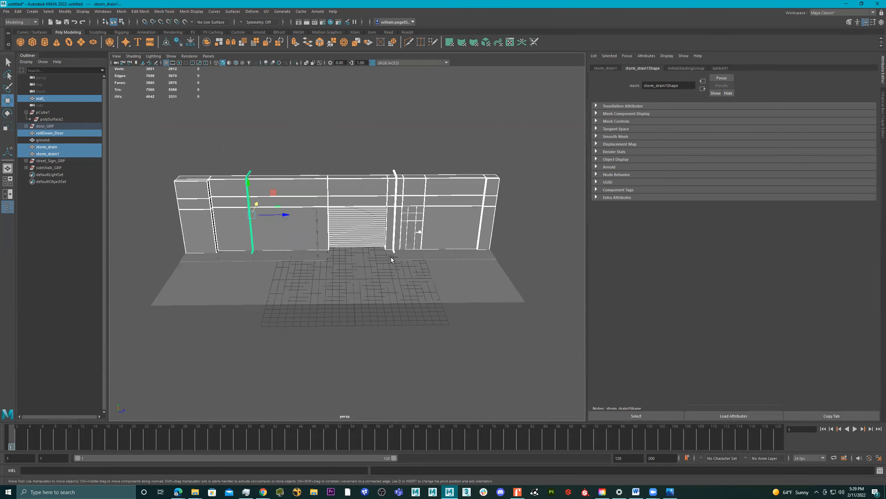
pyautogui.hotkey('ctrl', 'g')
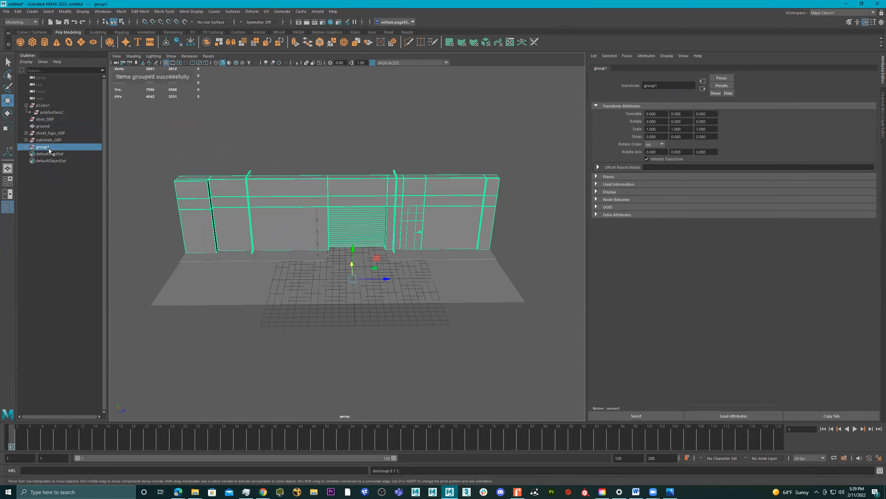
# Step: Name the group of wall, doors and storm drains Building_GRP
pyautogui.doubleClick(49, 148)
pyautogui.write('Buildi')
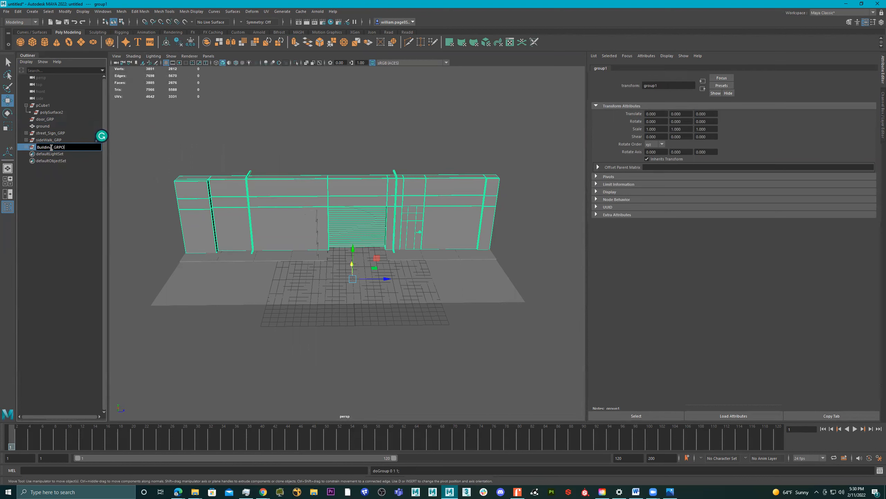
pyautogui.write('ng_GRPO')
pyautogui.press('Return')
pyautogui.doubleClick(70, 147)
pyautogui.click(70, 147)
pyautogui.press('BackSpace')
pyautogui.press('Return')
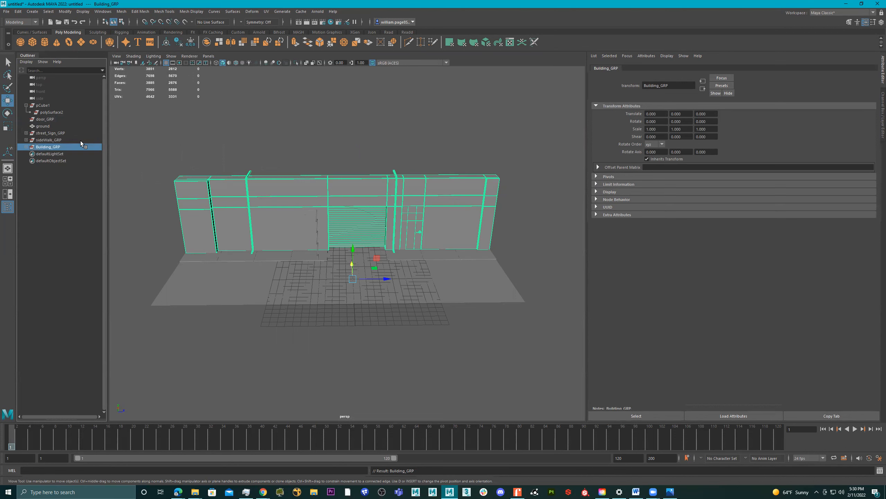
# Step: Select all the building, ground, sidewalk and street sign objects in the scene
pyautogui.keyDown('alt'); pyautogui.moveTo(304, 208); pyautogui.dragTo(247, 157); pyautogui.keyUp('alt')
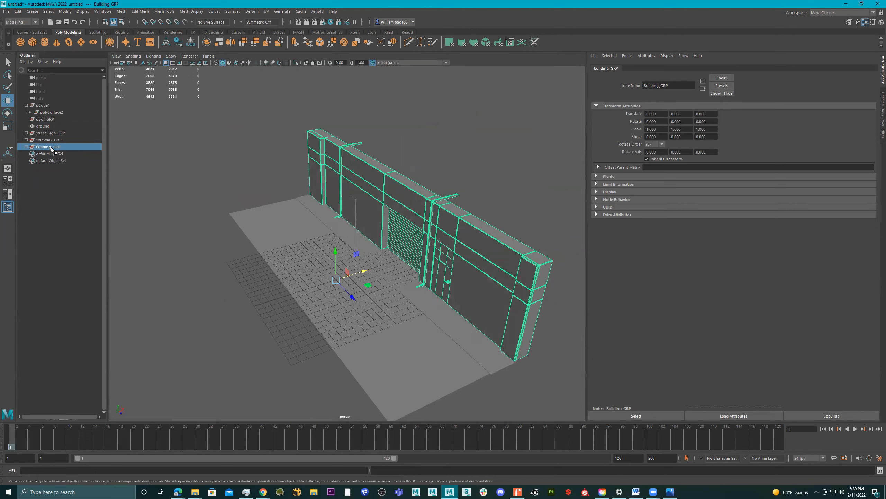
pyautogui.scroll(-3, 226, 175)
pyautogui.moveTo(187, 125); pyautogui.dragTo(474, 364)
pyautogui.moveTo(443, 247); pyautogui.dragTo(373, 244)
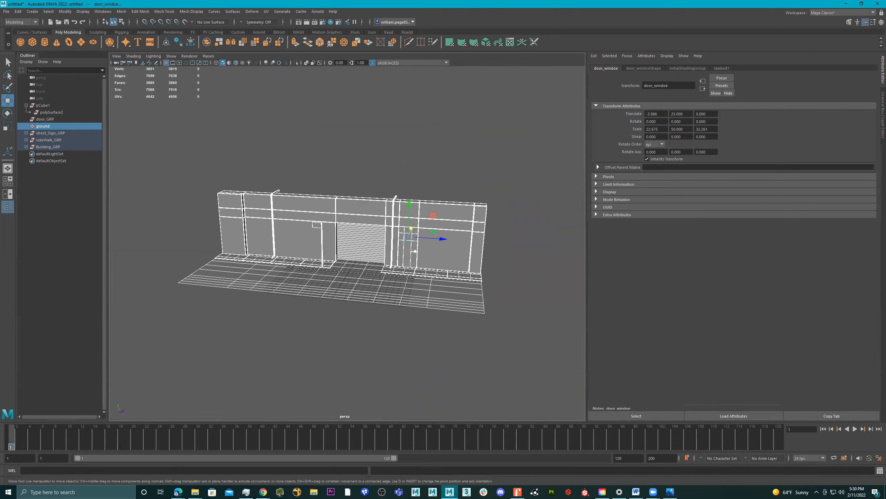